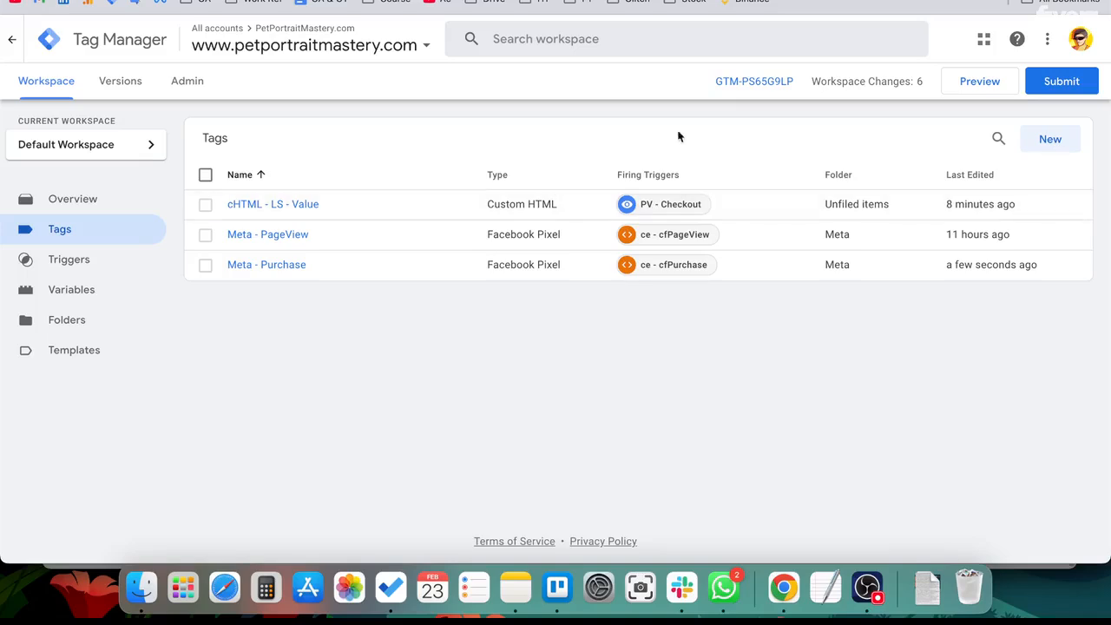
Switch to the Stape page of the Meta CAPI gateway and look through the additional gateway types it offers.
left_click(659, 2)
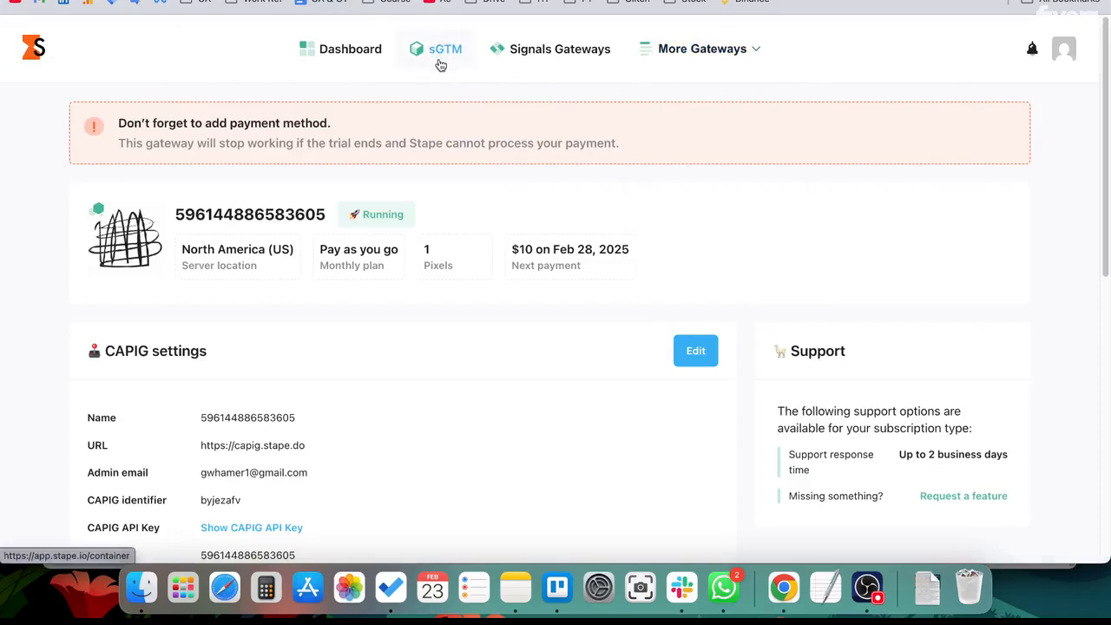
mouse_move(705, 64)
mouse_move(711, 91)
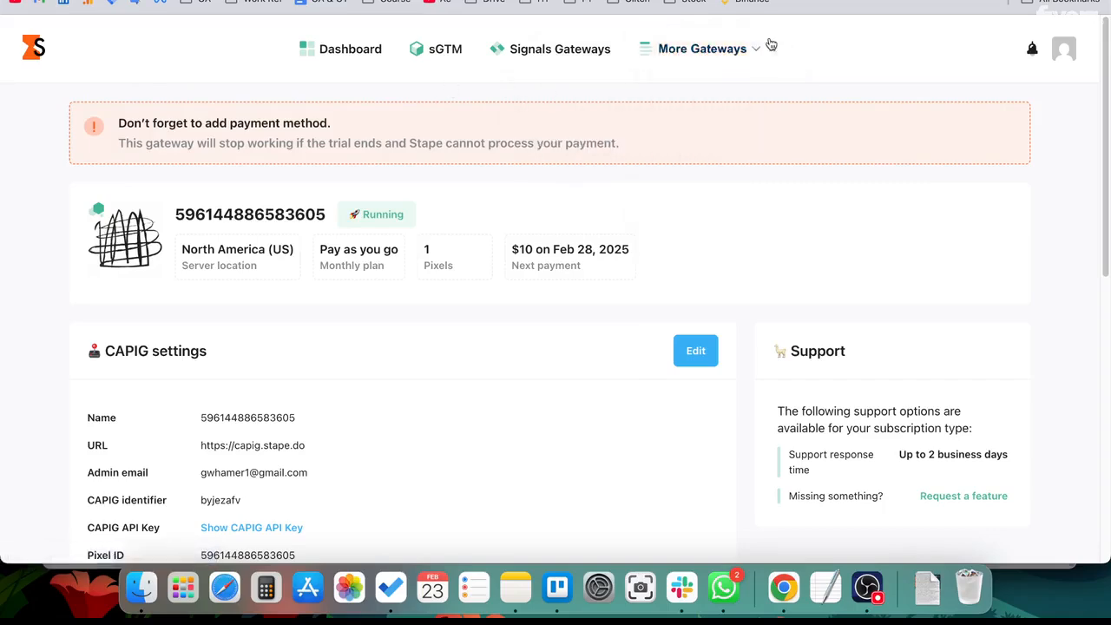
mouse_move(752, 53)
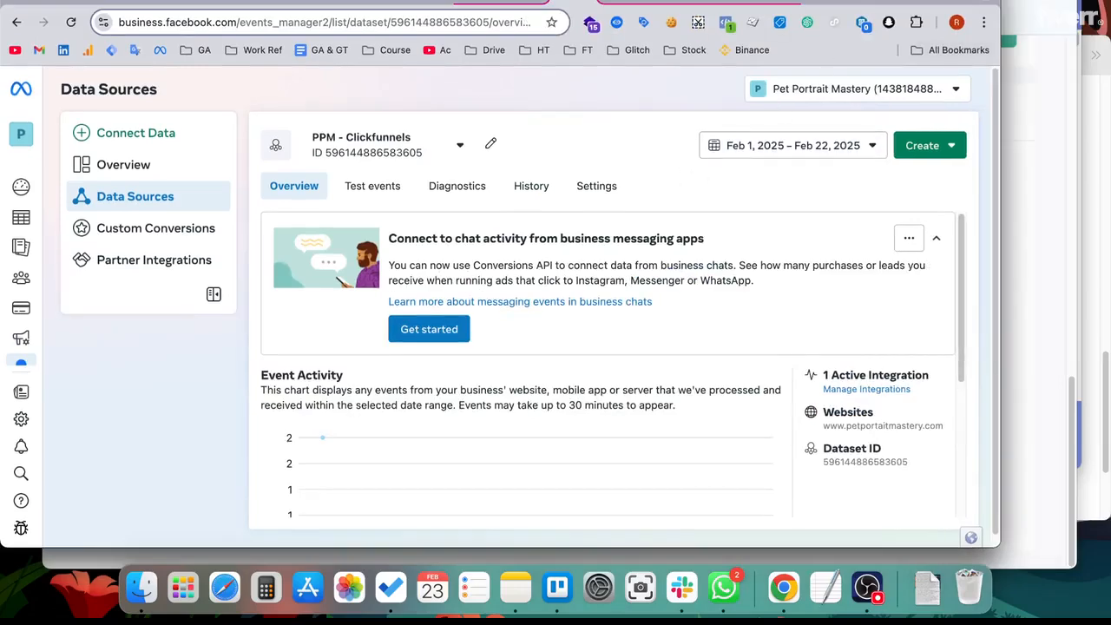
Widen the Meta Events Manager window and open the settings of the PPM - Clickfunnels dataset.
left_click_drag(1000, 1, 1044, 1)
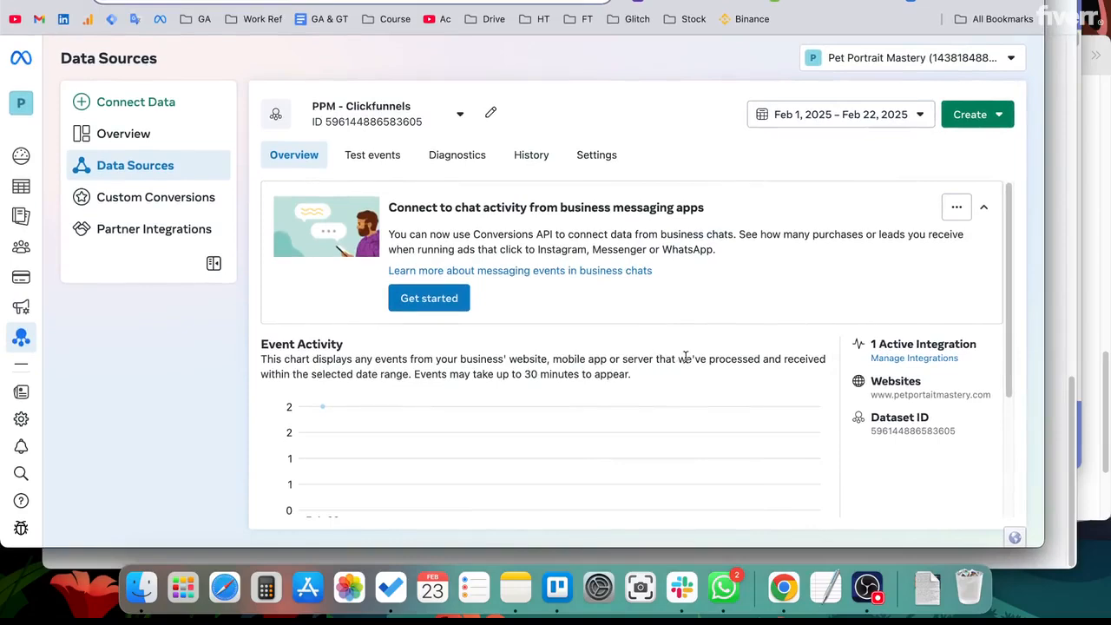
scroll(686, 360, "down", 5)
scroll(686, 361, "up", 5)
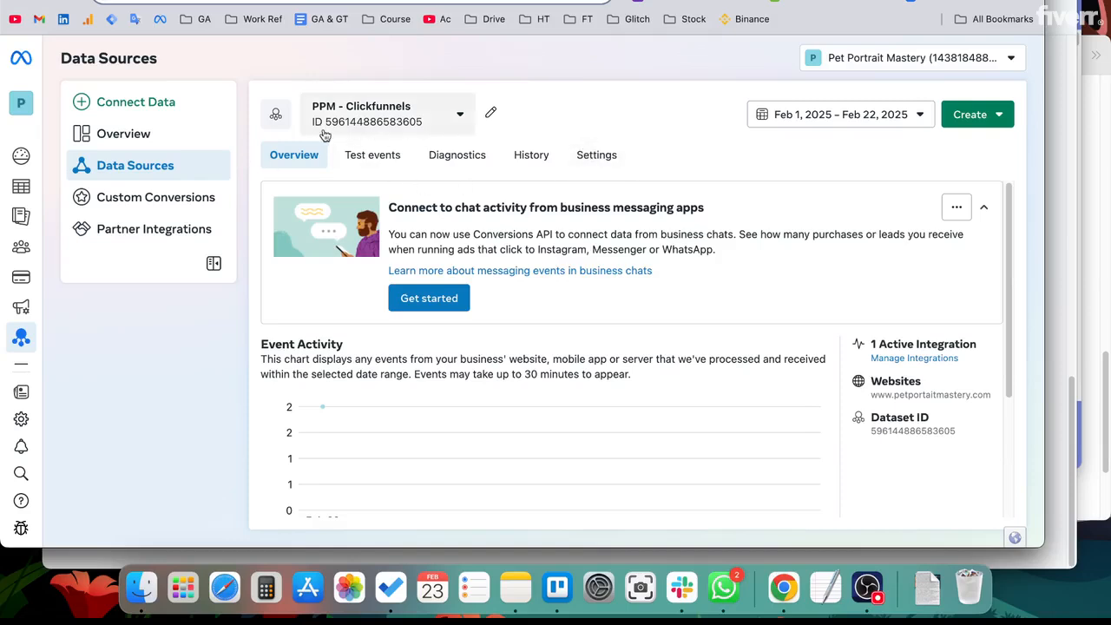
left_click(609, 157)
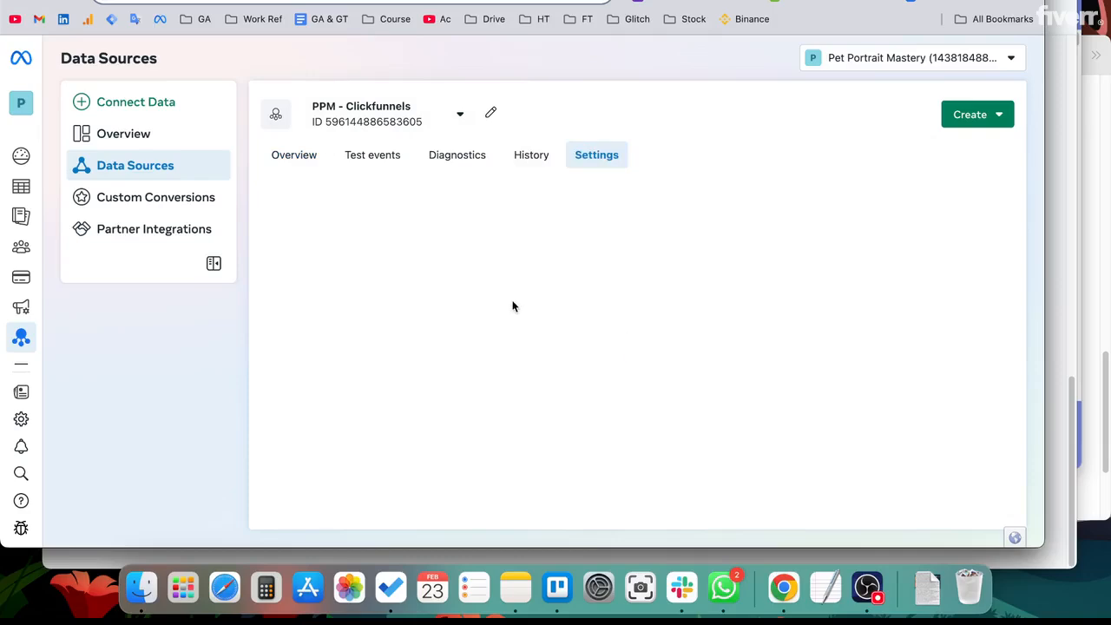
scroll(512, 304, "down", 5)
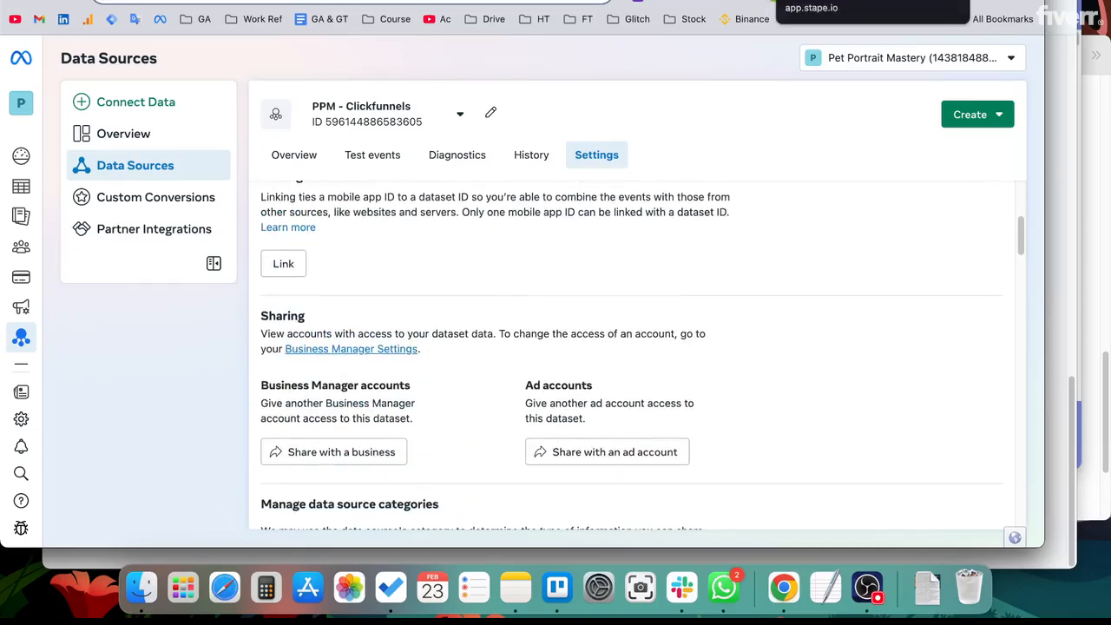
Switch to Stape and review the Meta CAPIG gateway entries and the current gateway's CAPIG settings.
left_click(833, 3)
mouse_move(682, 77)
mouse_move(689, 109)
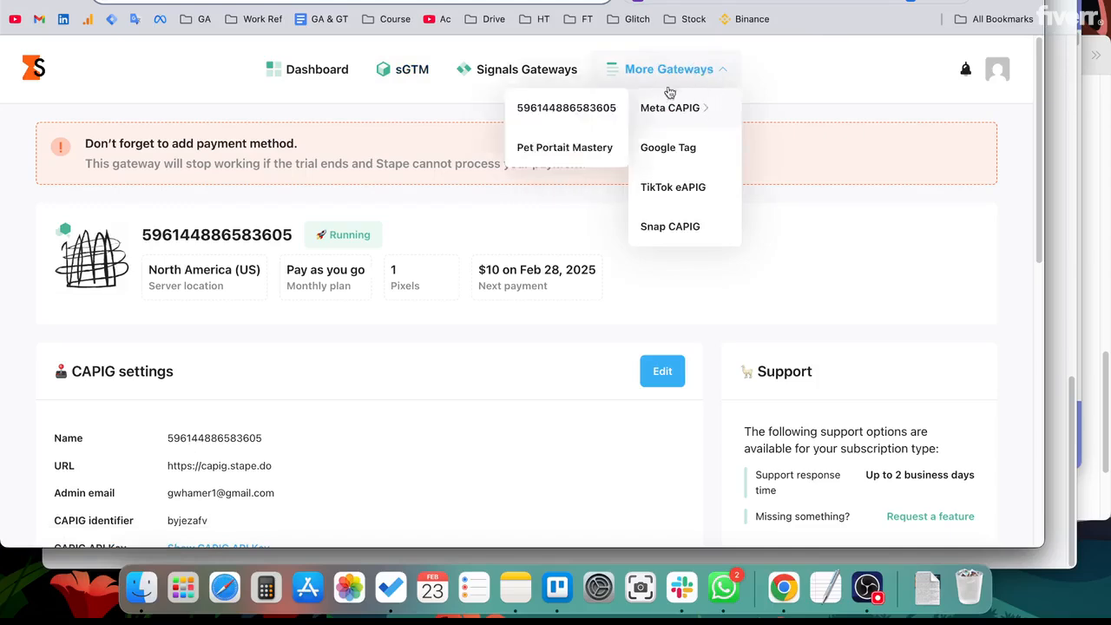
scroll(566, 232, "down", 3)
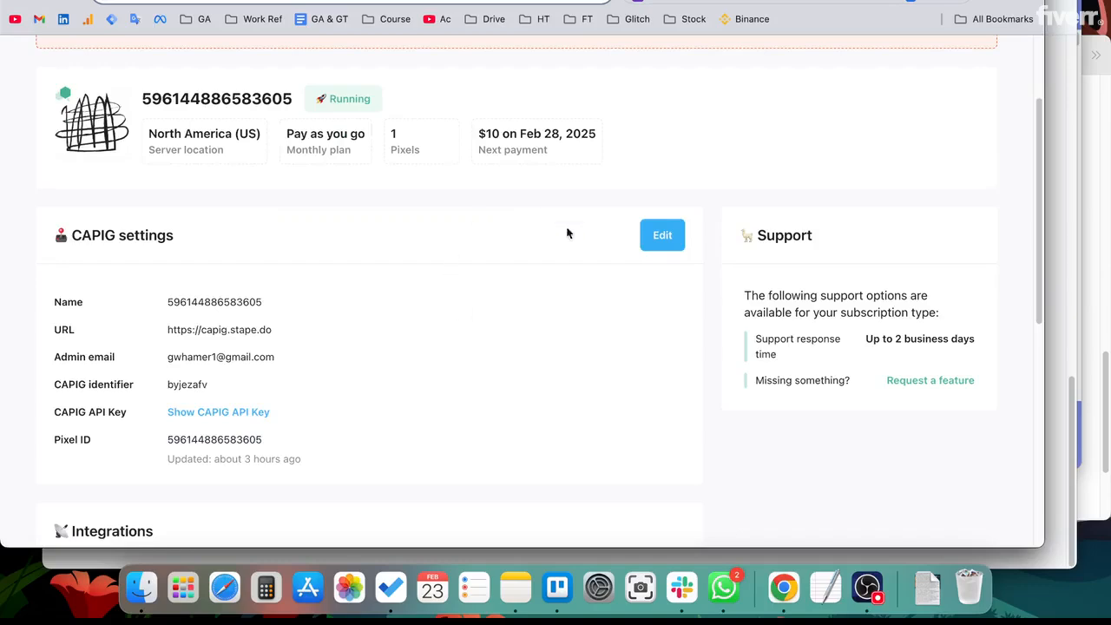
scroll(567, 232, "up", 3)
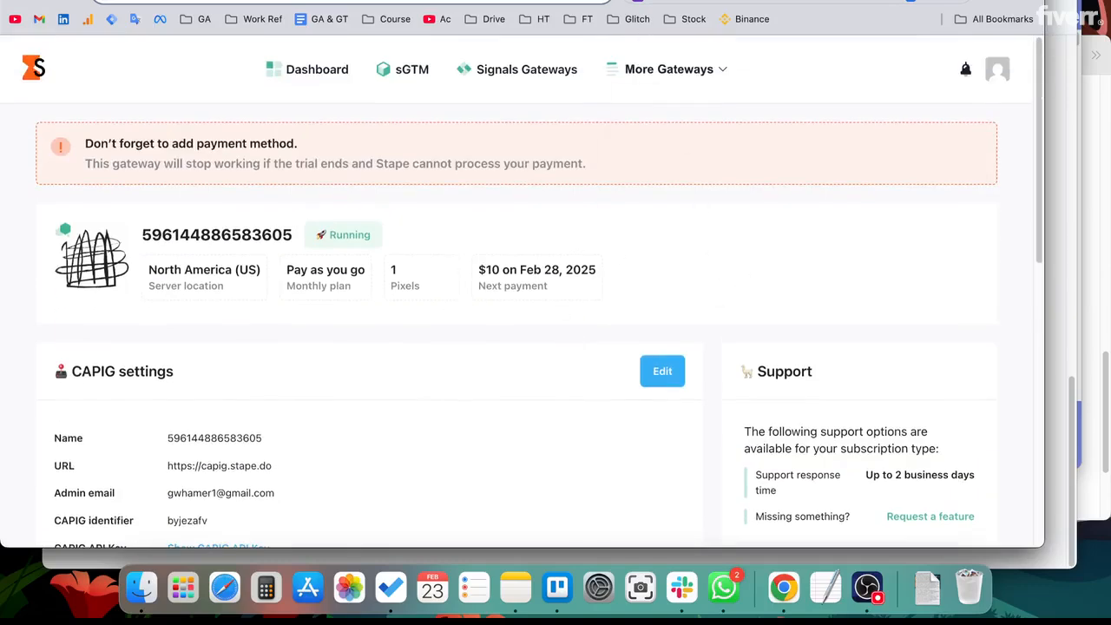
Return to the PPM - Clickfunnels dataset settings in Events Manager and examine the Conversions API Gateway connection status.
key("ctrl+Tab")
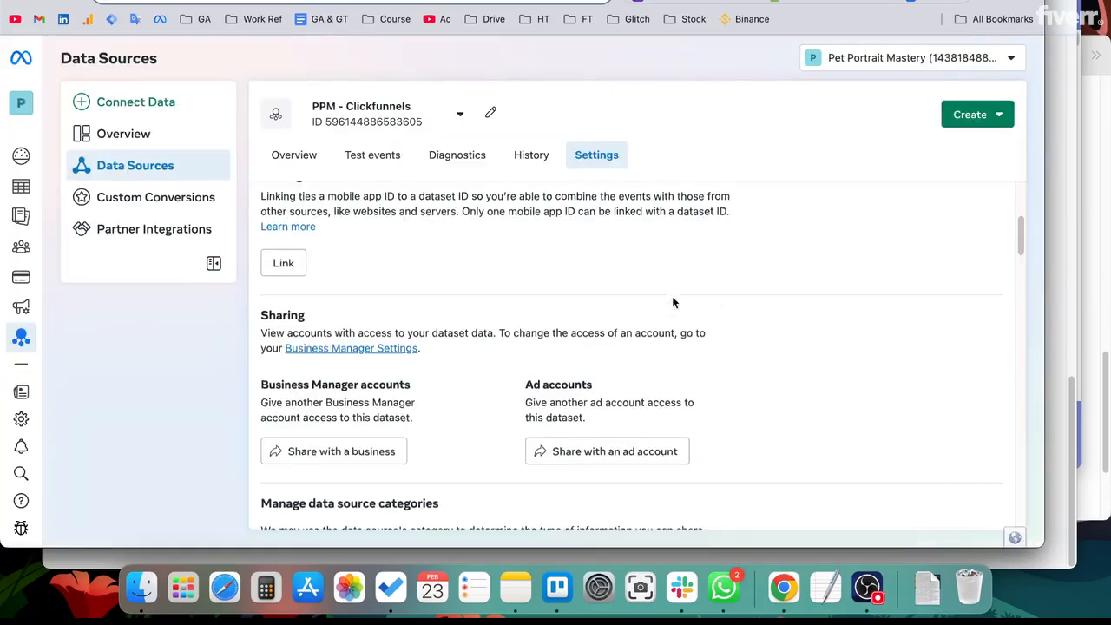
scroll(674, 300, "down", 5)
scroll(673, 299, "down", 2)
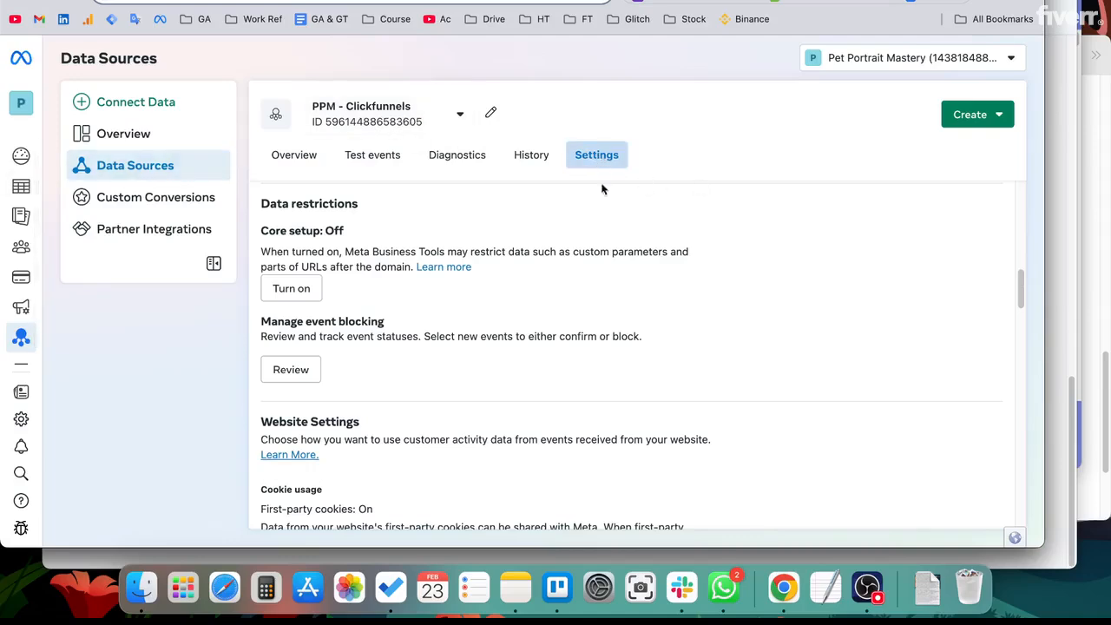
scroll(582, 265, "down", 8)
scroll(574, 298, "down", 10)
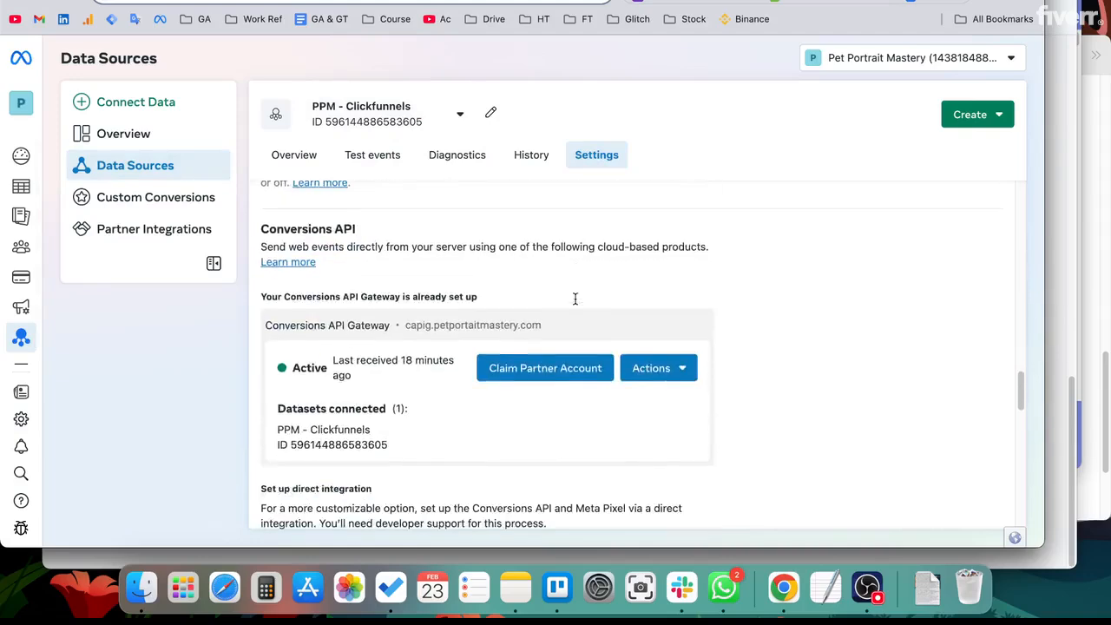
scroll(574, 303, "down", 3)
scroll(574, 298, "up", 3)
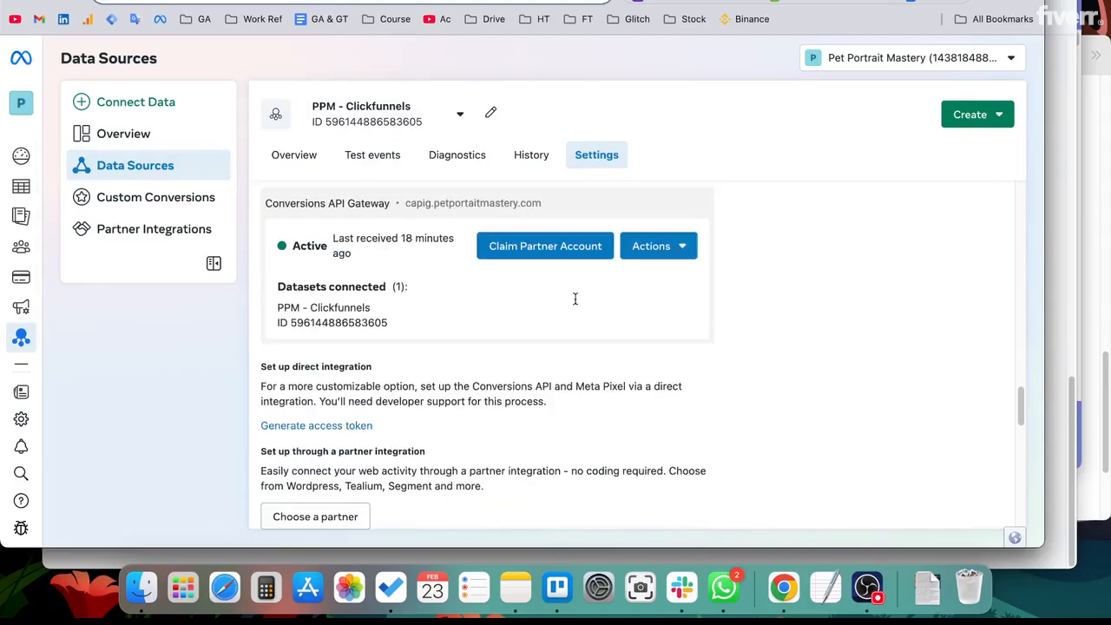
scroll(486, 329, "up", 5)
scroll(390, 395, "down", 1)
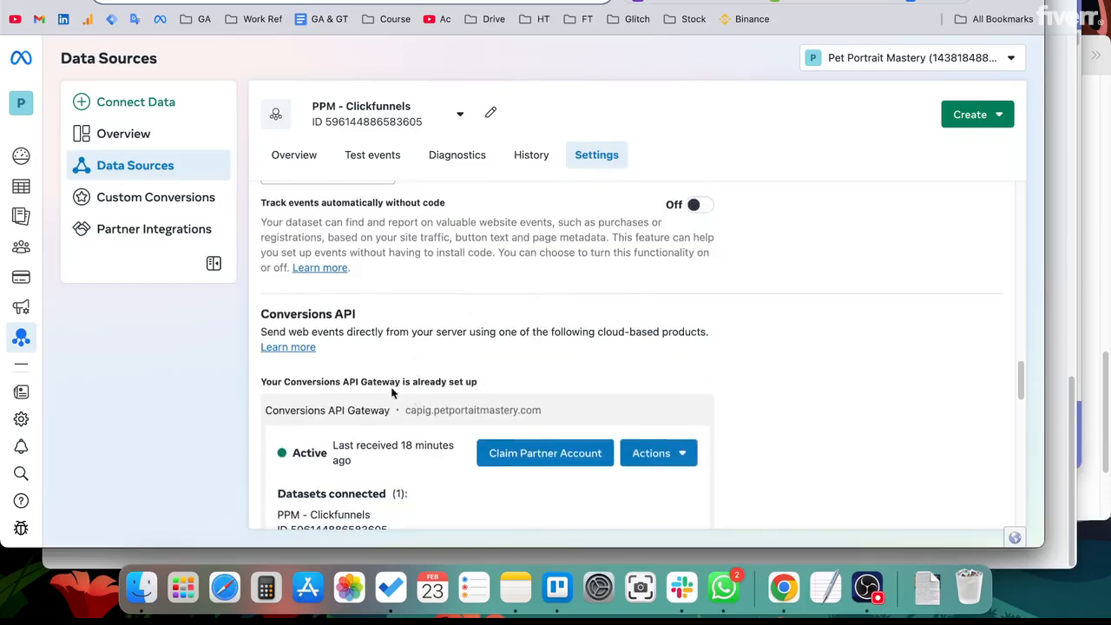
scroll(351, 347, "up", 2)
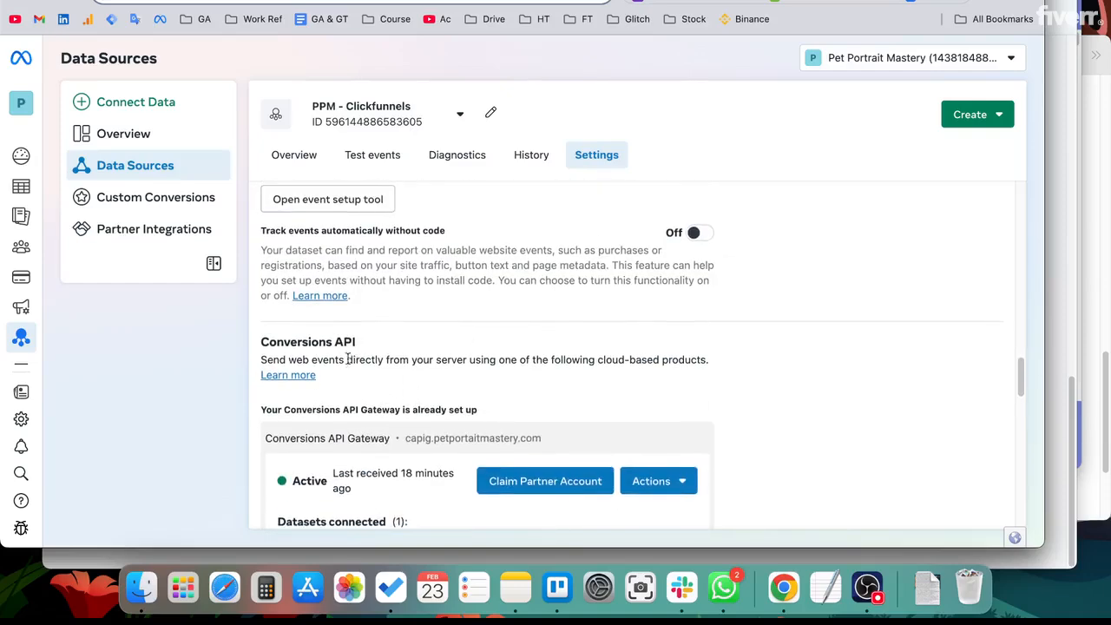
scroll(399, 383, "down", 4)
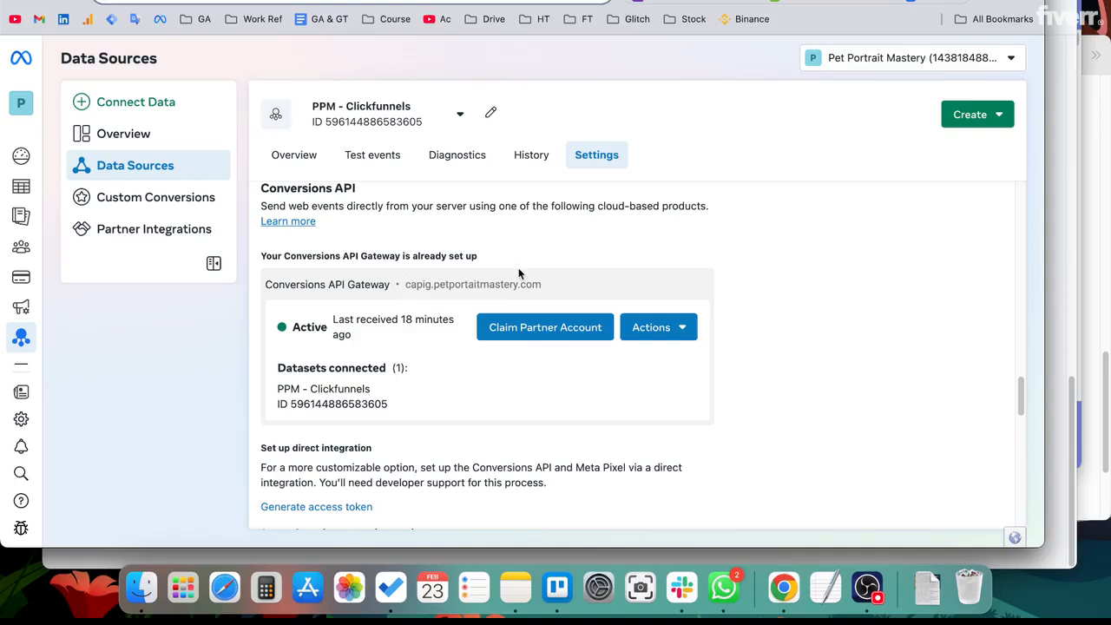
Switch to the Conversions API Gateway hub and examine the connected data source and the advanced matching options.
left_click(728, 2)
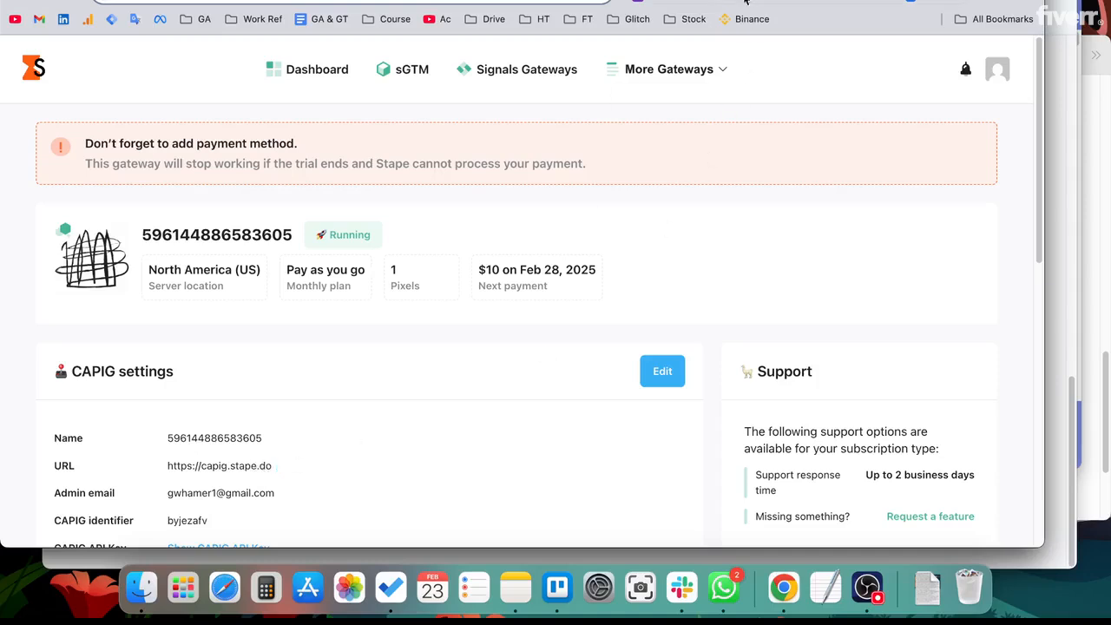
left_click(624, 1)
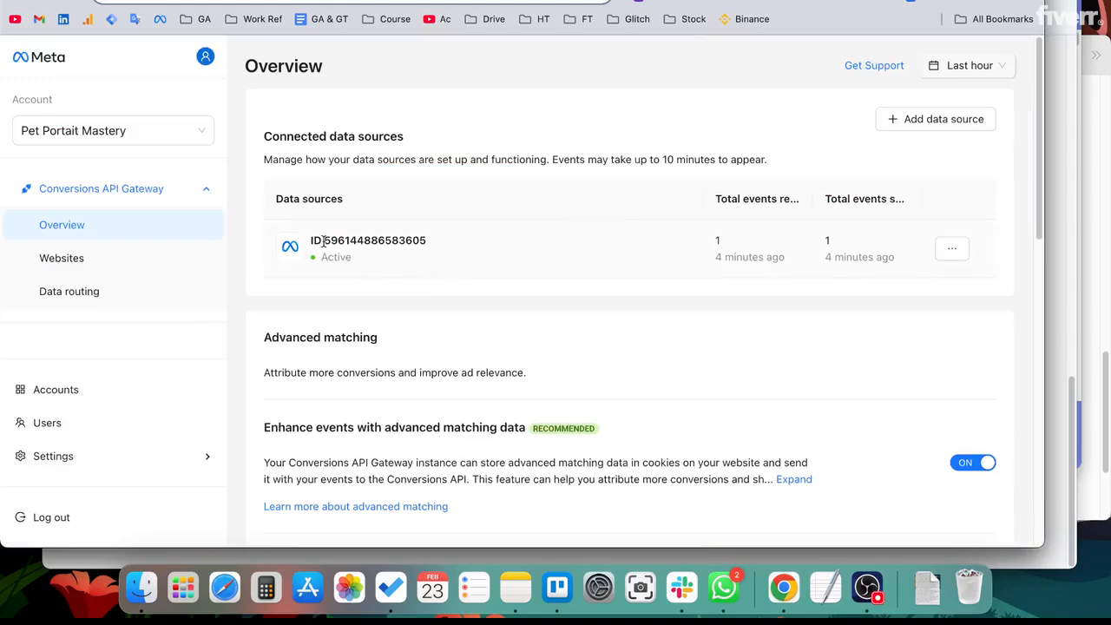
left_click_drag(323, 241, 444, 240)
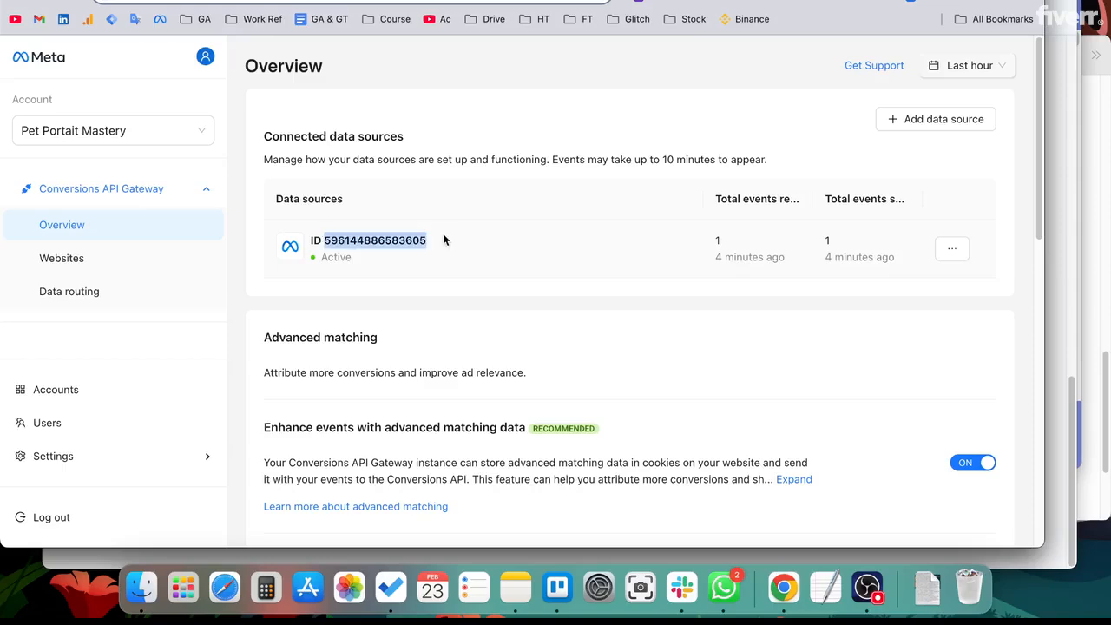
left_click(511, 192)
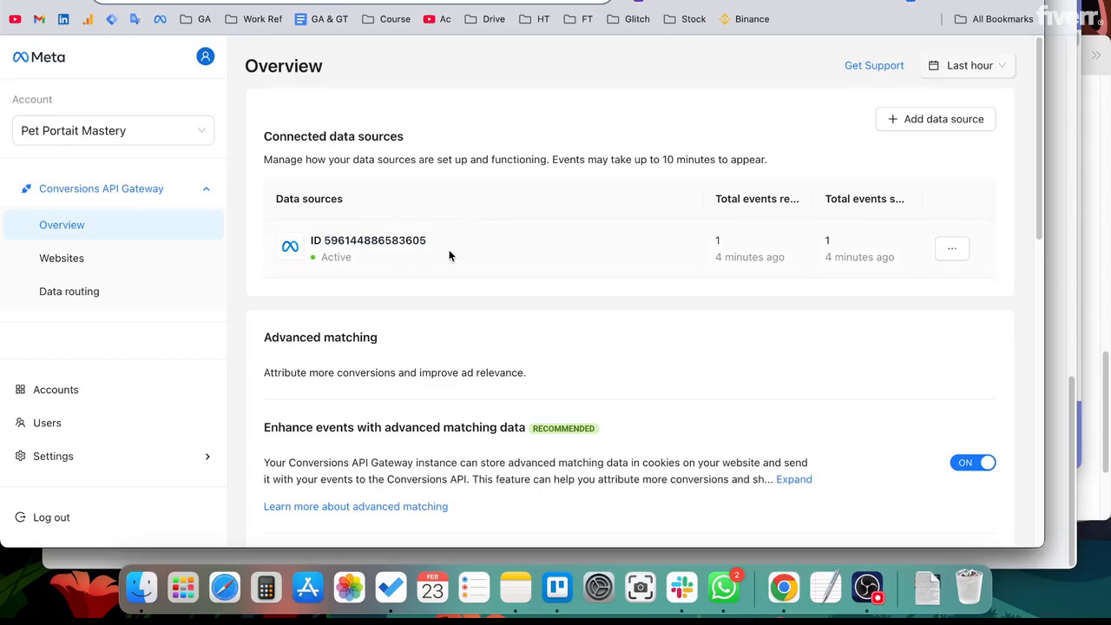
scroll(449, 256, "down", 1)
scroll(508, 284, "down", 10)
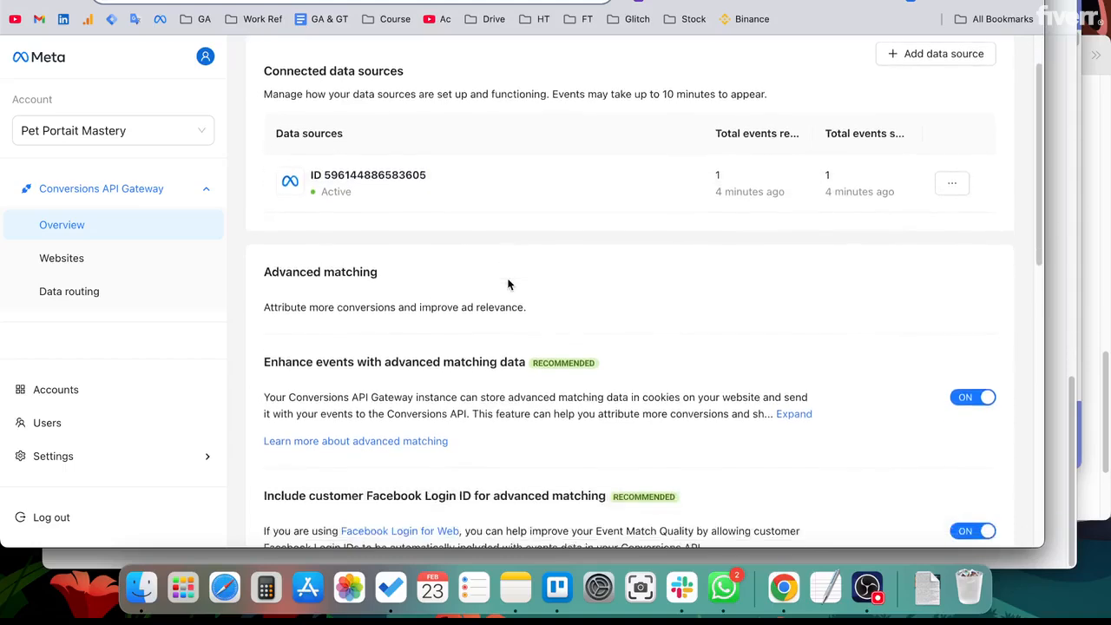
scroll(509, 284, "up", 5)
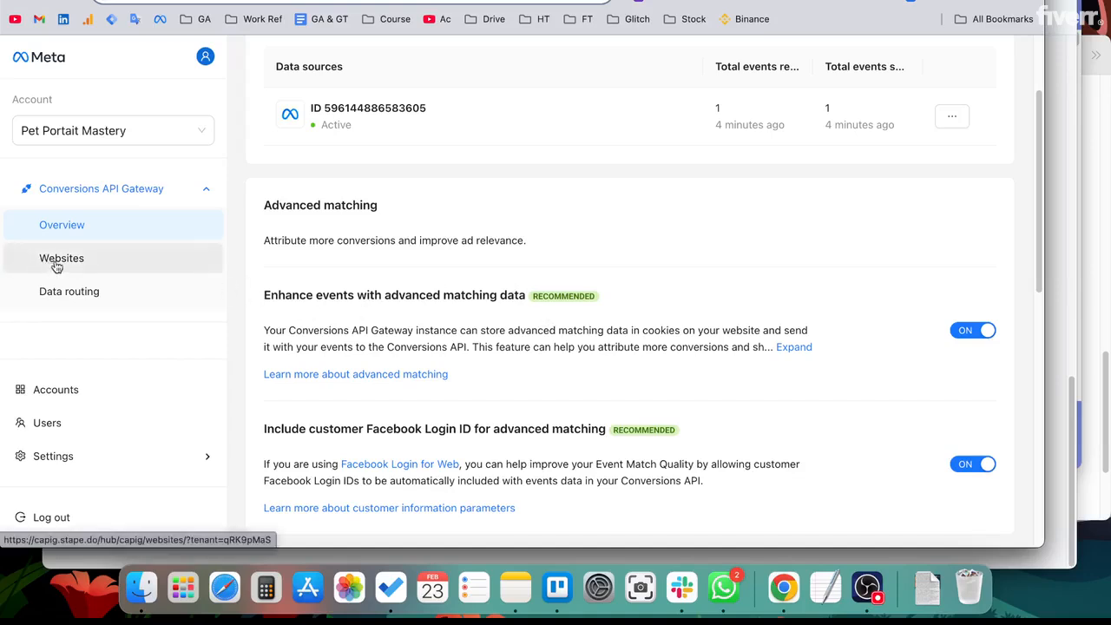
Check the gateway's permitted and blocked websites and the status of its data routing domain.
left_click(83, 266)
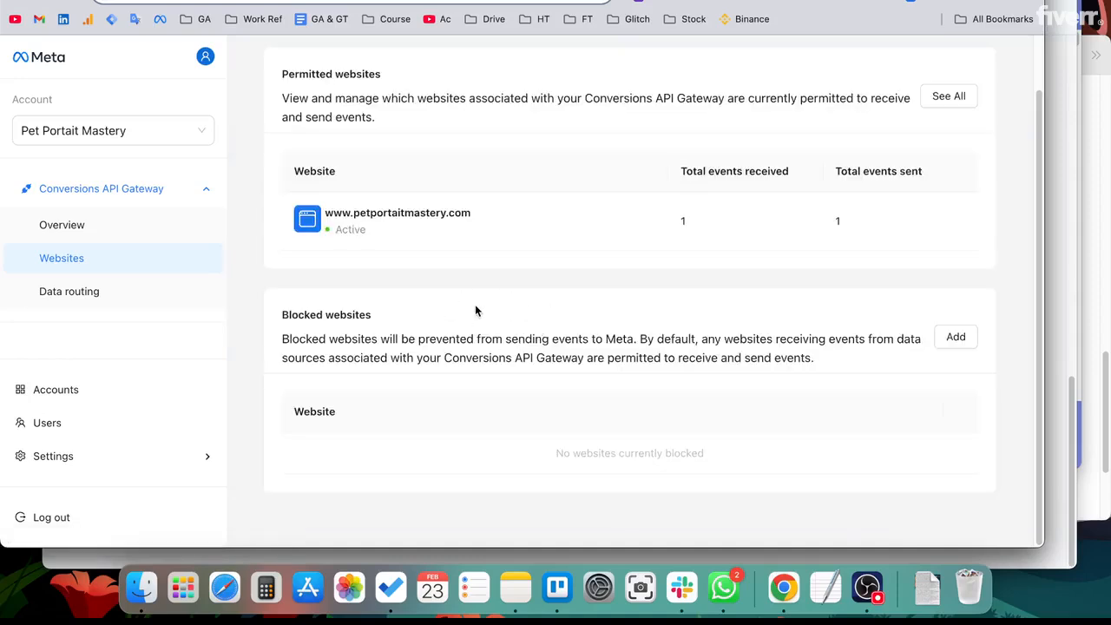
left_click(93, 299)
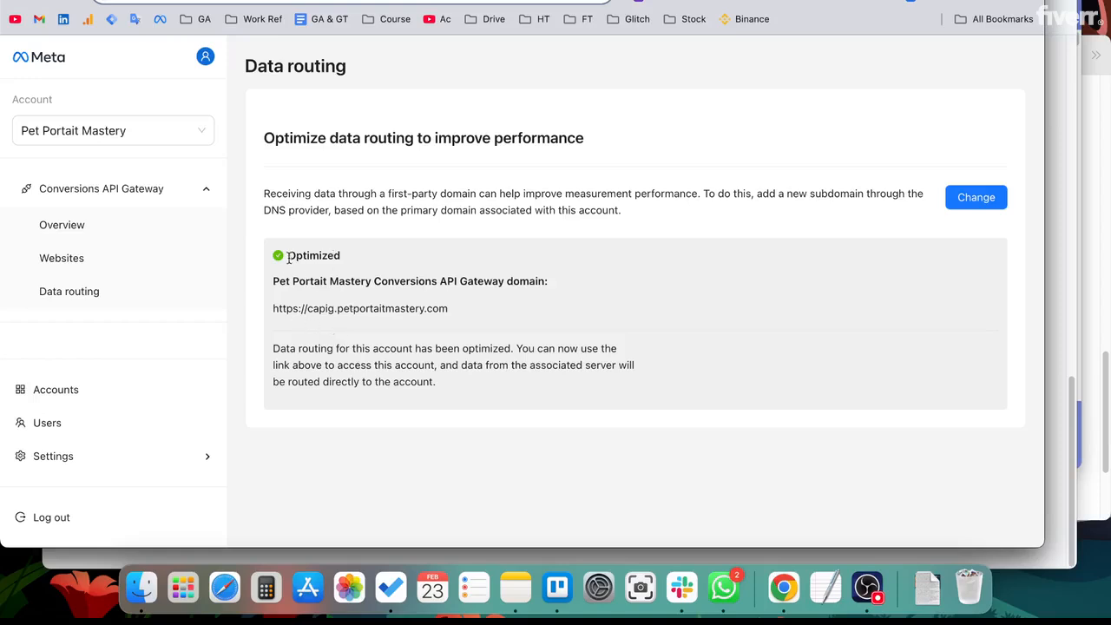
left_click_drag(288, 257, 440, 272)
left_click(441, 273)
Open the DNS configuration for the data routing domain and inspect the capig subdomain entry.
left_click(976, 201)
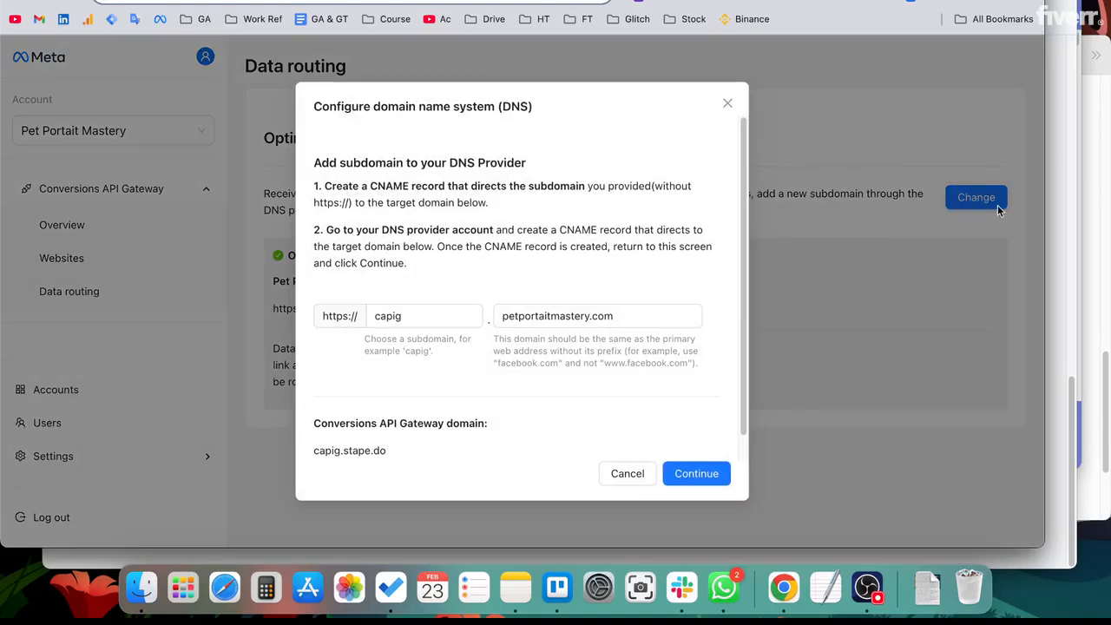
left_click(420, 316)
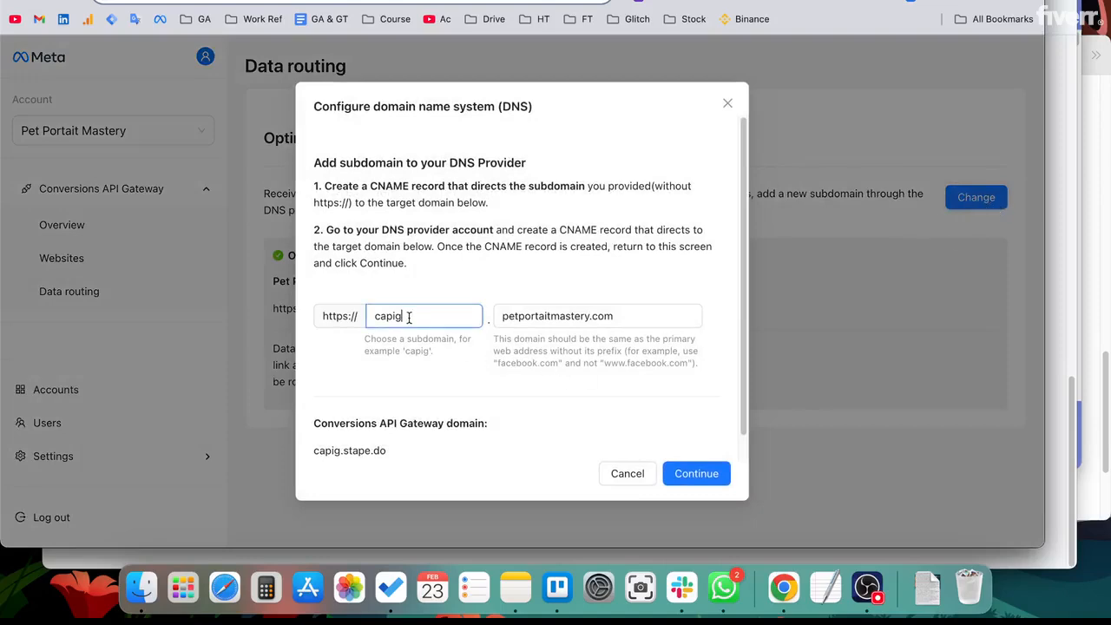
left_click_drag(405, 316, 371, 320)
left_click(413, 318)
left_click(428, 319)
left_click_drag(417, 317, 376, 316)
left_click(411, 316)
Compare the petportaitmastery.com domain and its subdomain with the capig.stape.do gateway target in the DNS configuration.
left_click(648, 316)
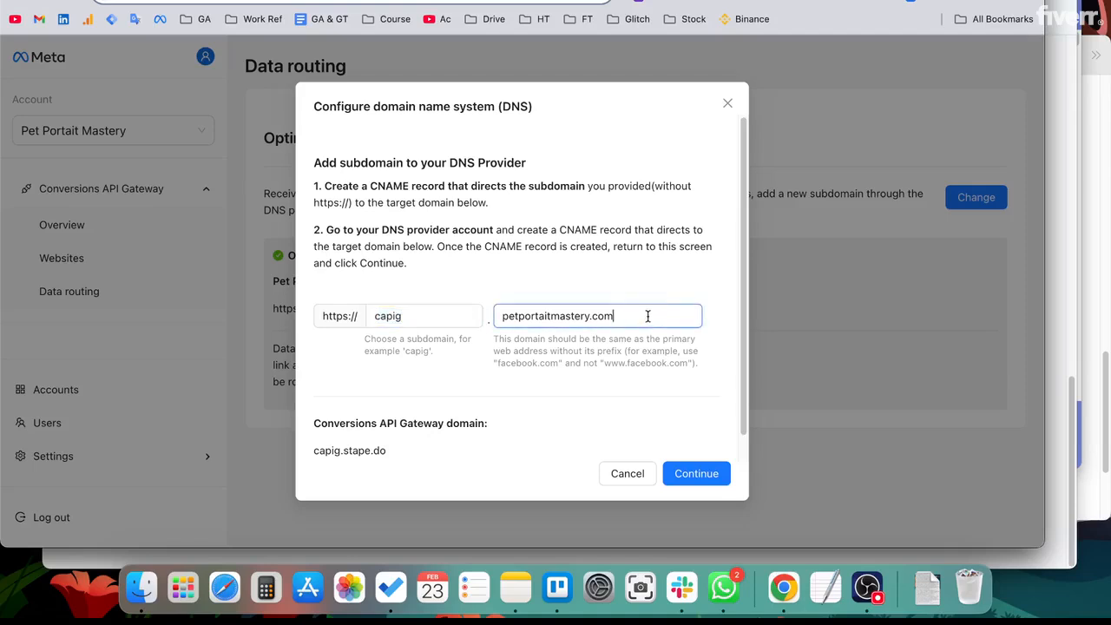
left_click_drag(624, 316, 501, 317)
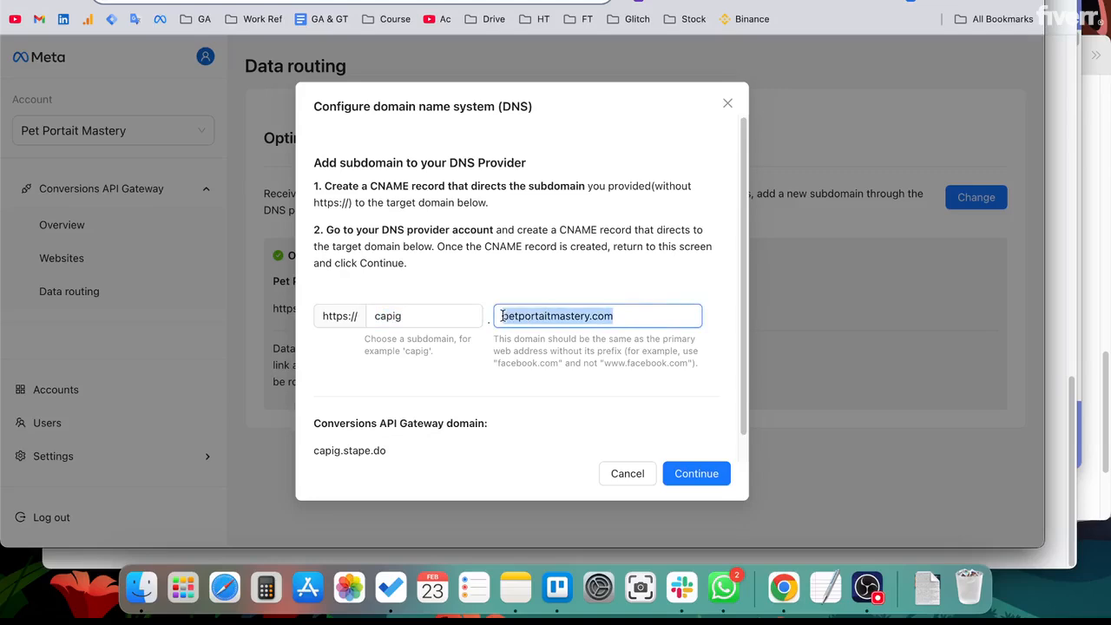
left_click(615, 316)
left_click(415, 316)
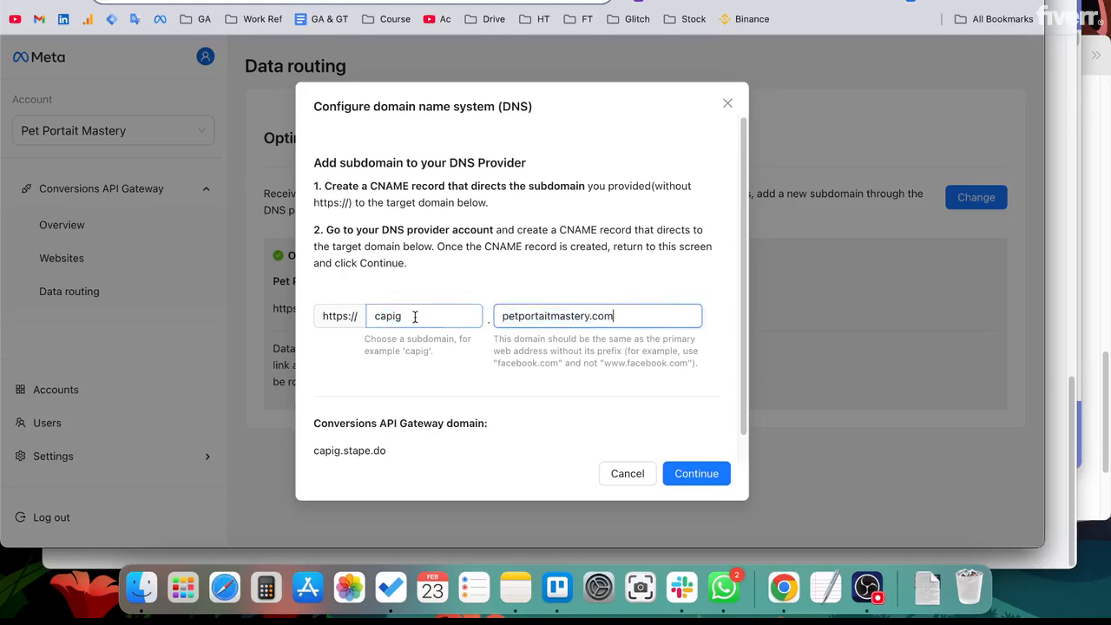
left_click_drag(399, 316, 375, 321)
left_click(411, 318)
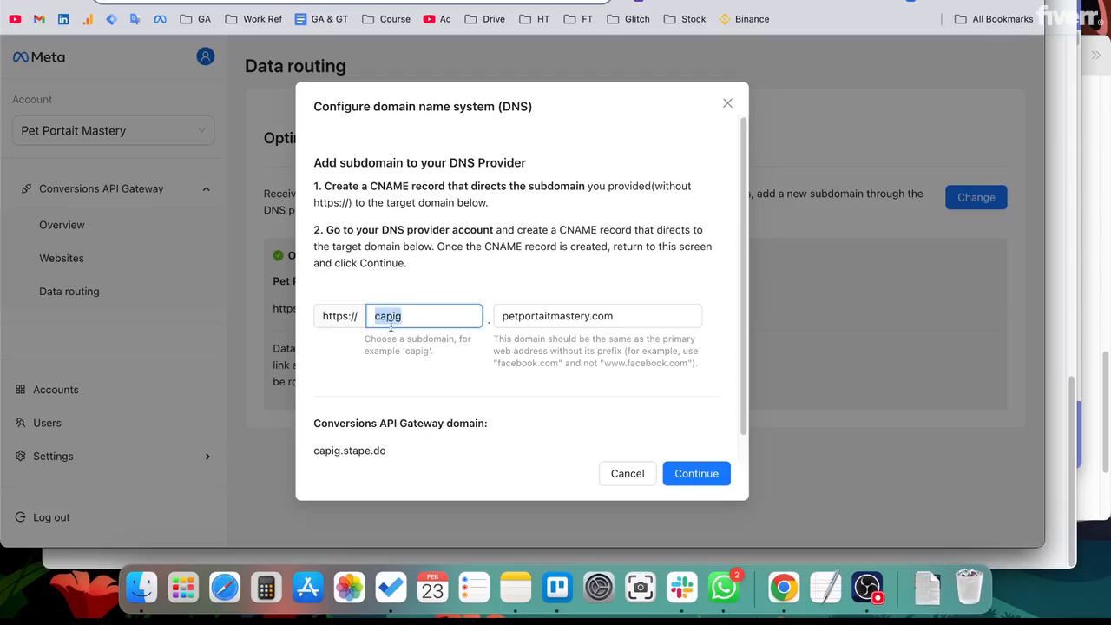
left_click_drag(390, 455, 308, 454)
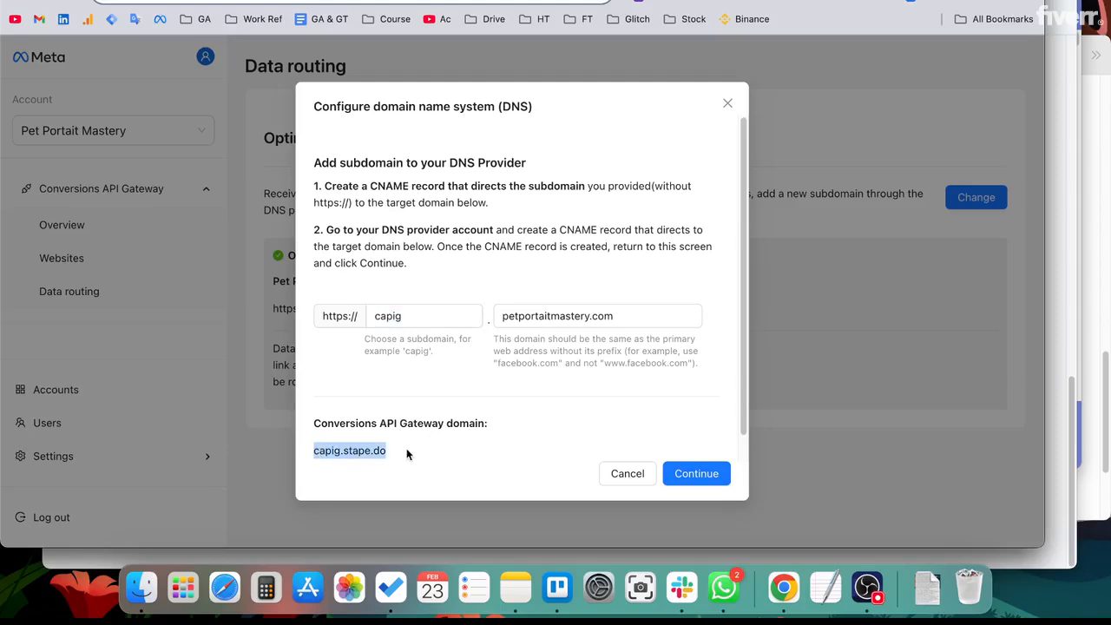
left_click_drag(616, 316, 501, 321)
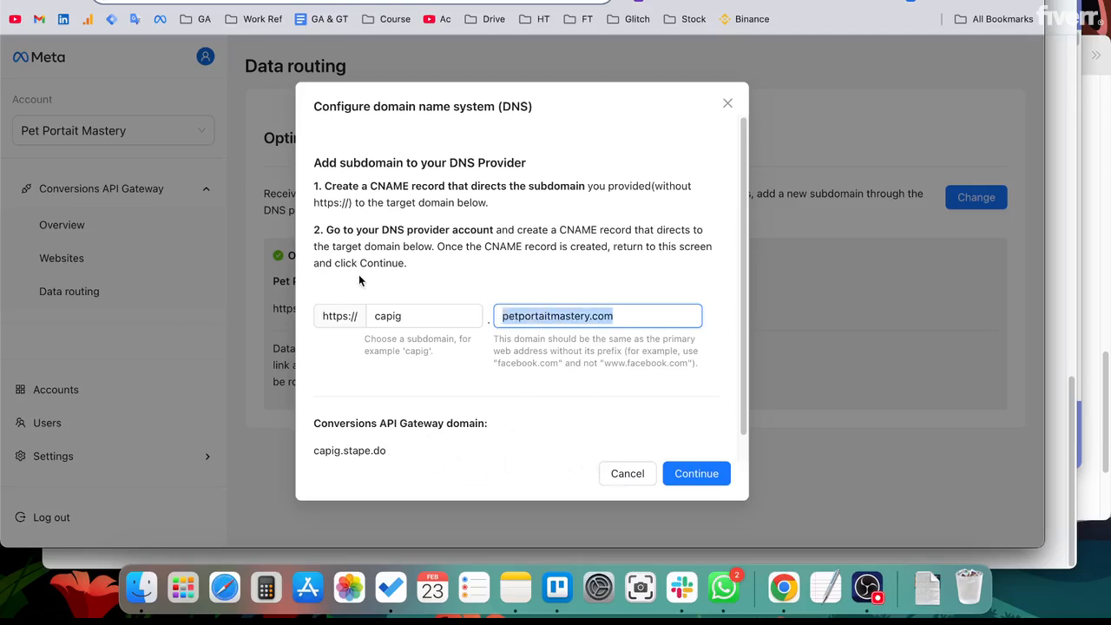
Close the DNS configuration without changes and return to the Conversions API Gateway overview.
left_click(729, 104)
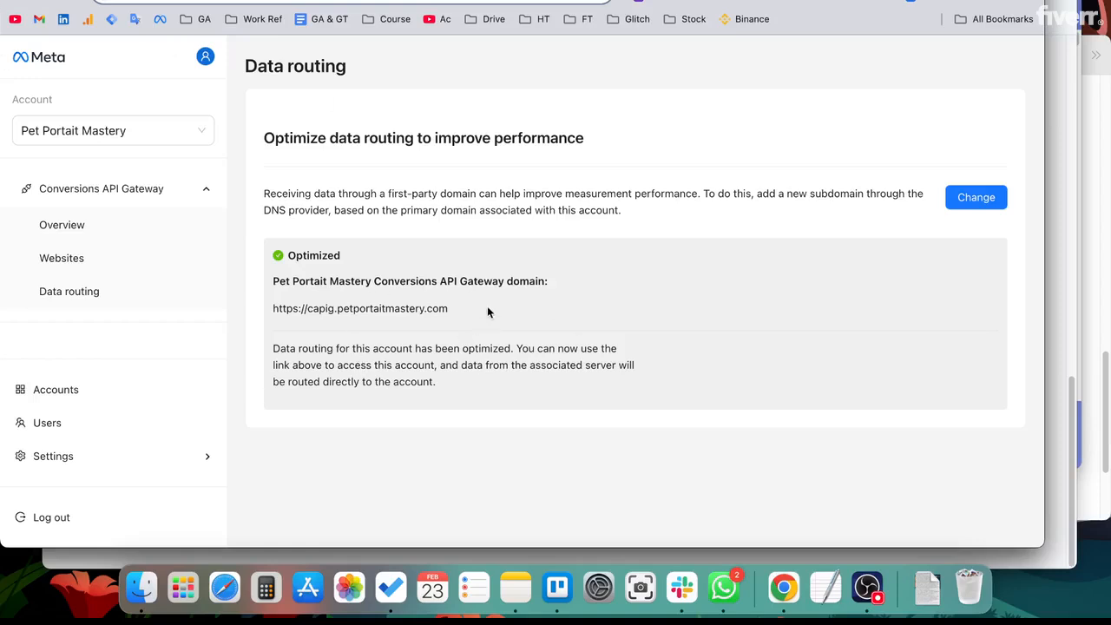
left_click(114, 235)
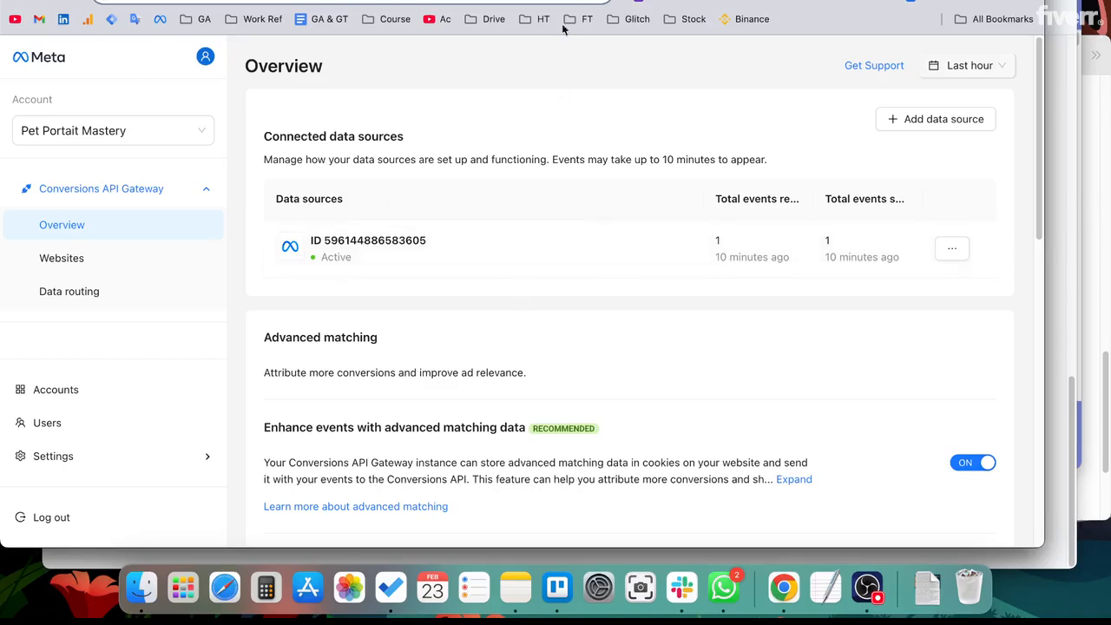
Check the Conversions API Gateway status and connected dataset in the PPM - Clickfunnels dataset settings of Meta Events Manager.
left_click(593, 1)
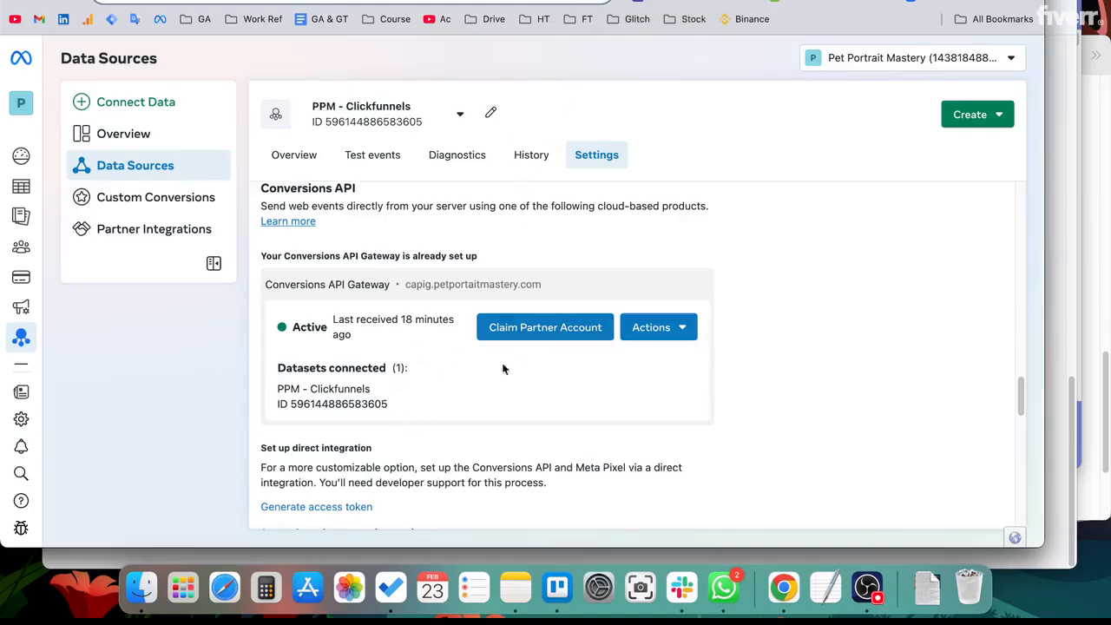
scroll(457, 327, "down", 1)
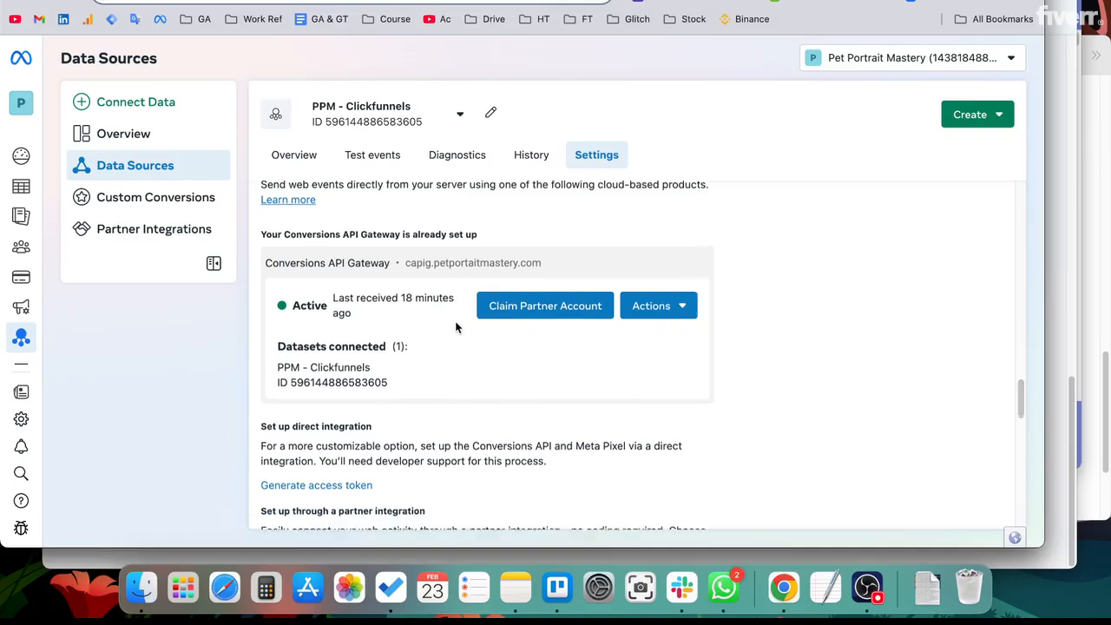
scroll(456, 327, "up", 1)
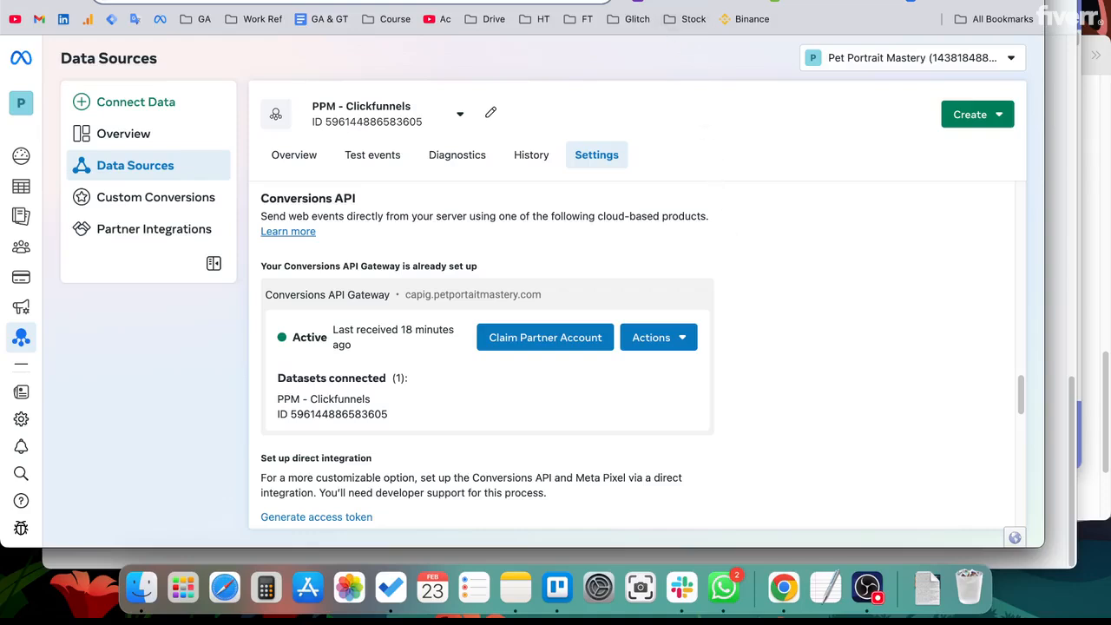
left_click(672, 1)
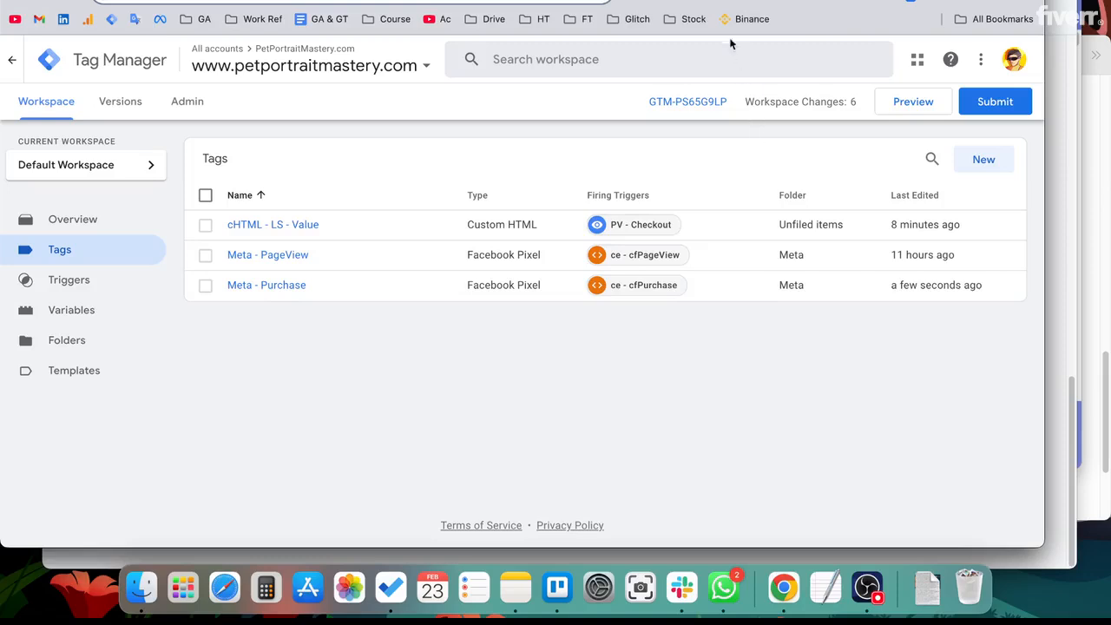
left_click(521, 1)
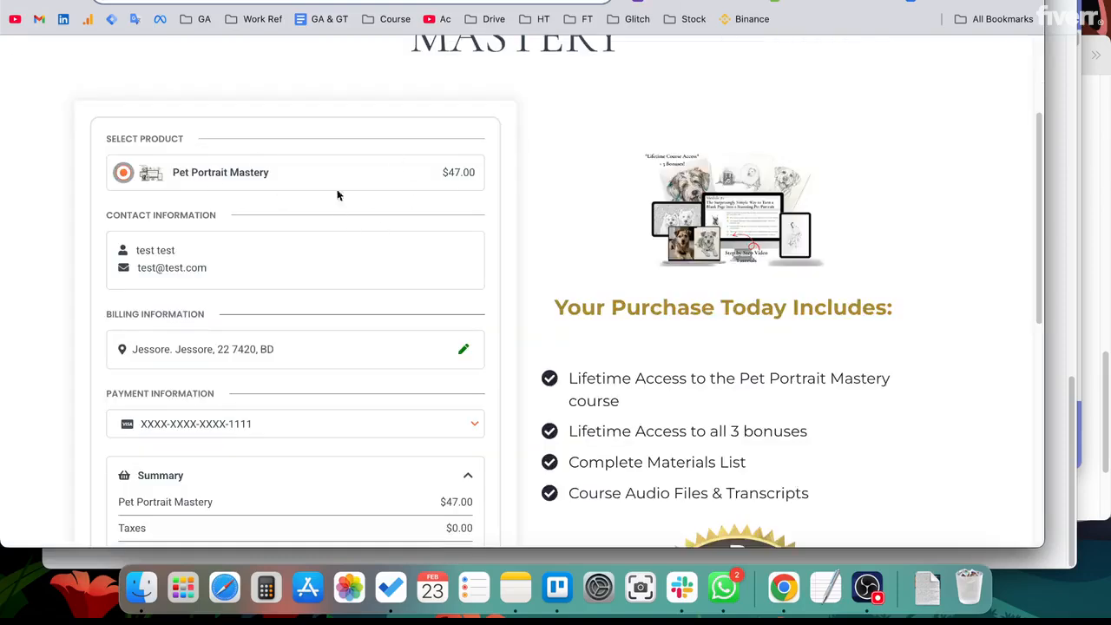
scroll(472, 206, "up", 3)
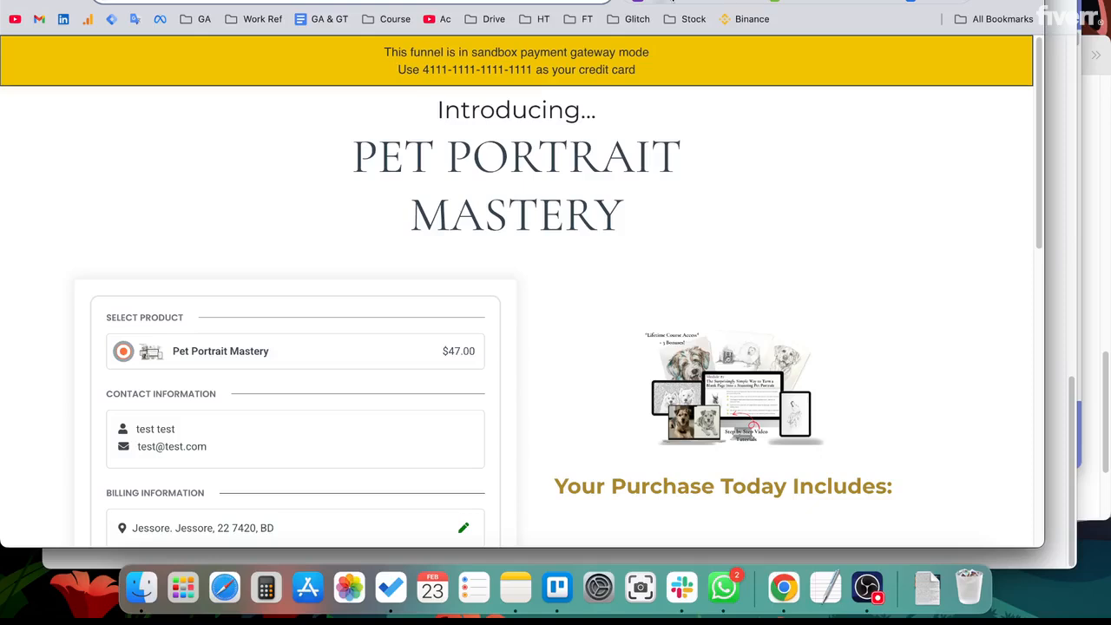
left_click(677, 1)
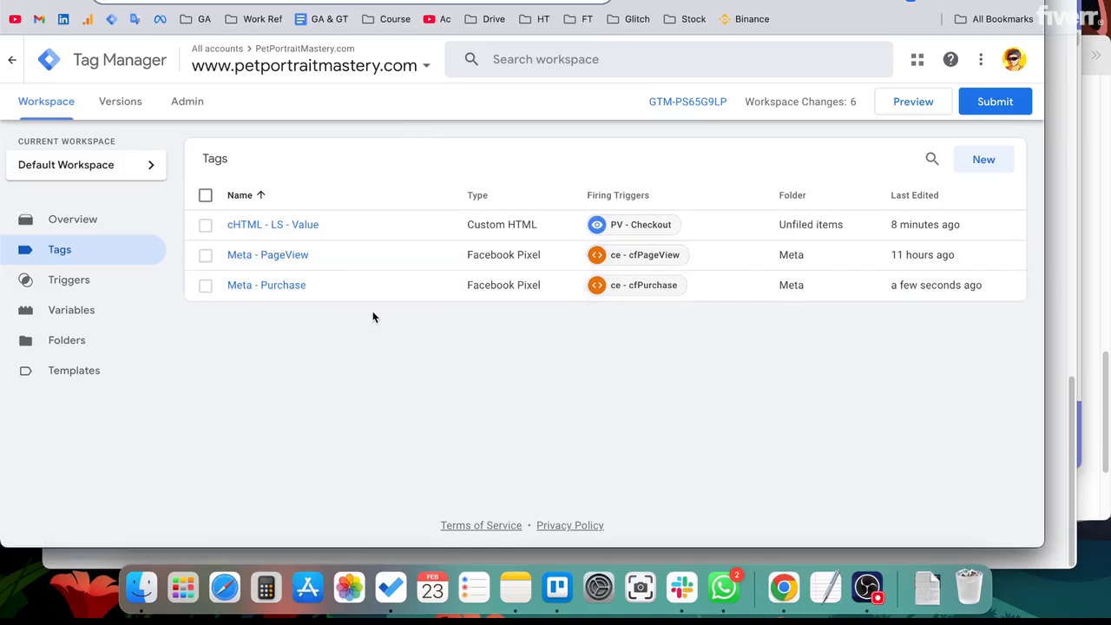
Inspect the Meta - PageView tag's configuration and its tag permissions, and close the tag without changes.
left_click(284, 257)
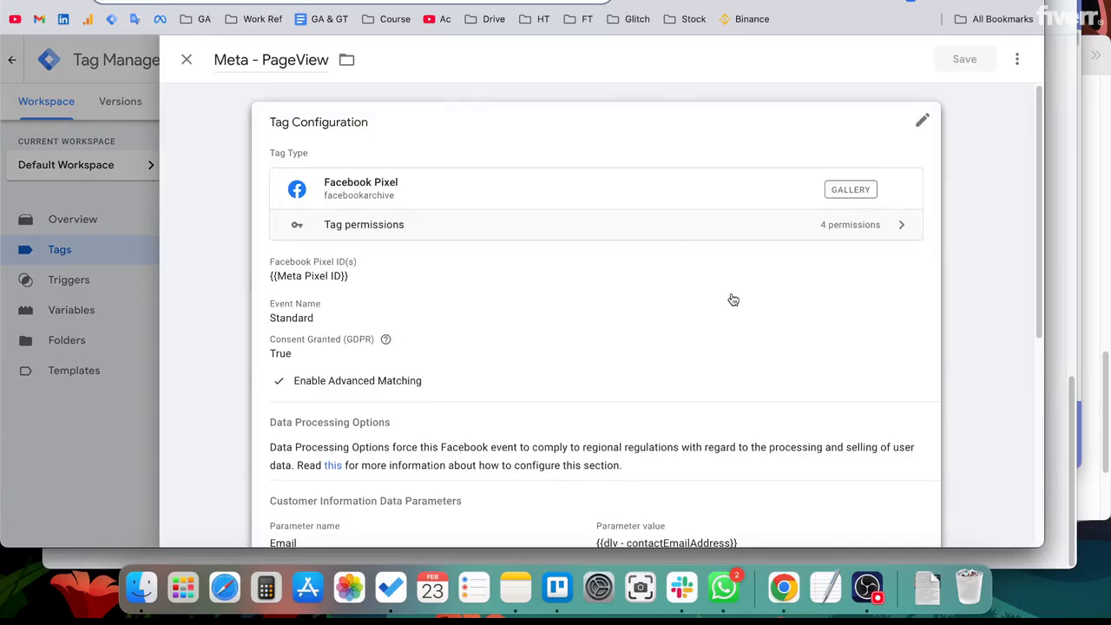
scroll(699, 304, "down", 1)
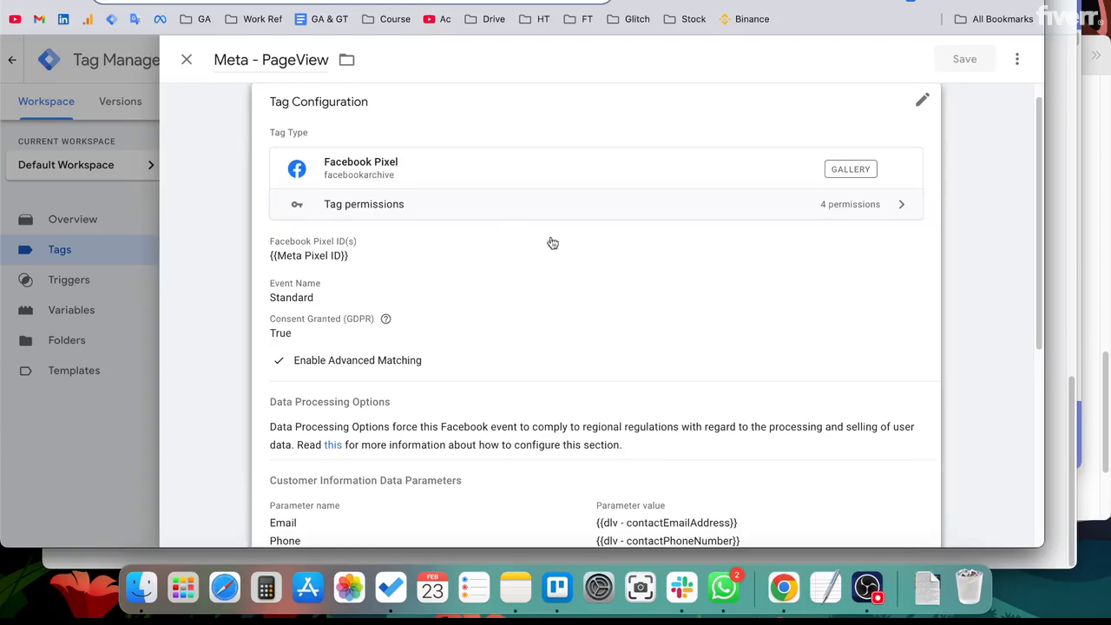
left_click(874, 208)
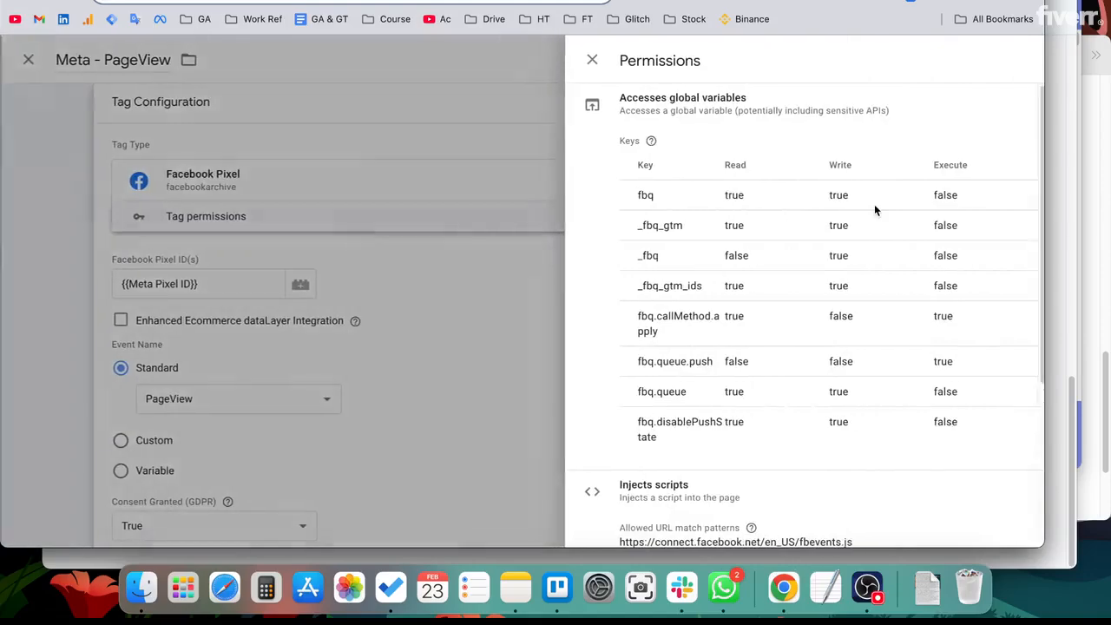
left_click(564, 264)
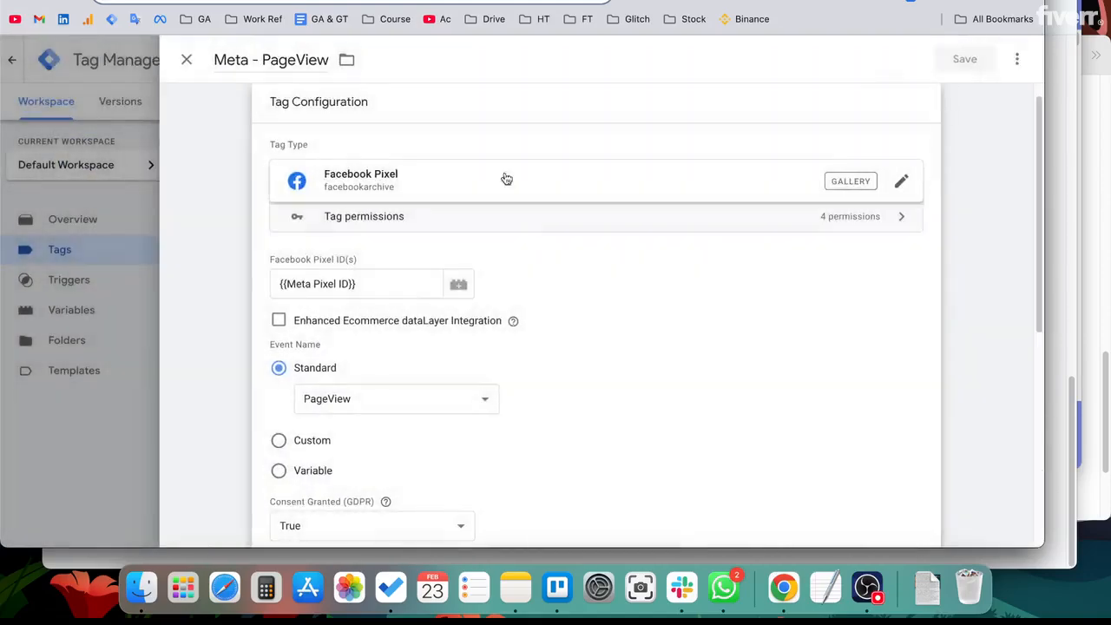
left_click(86, 275)
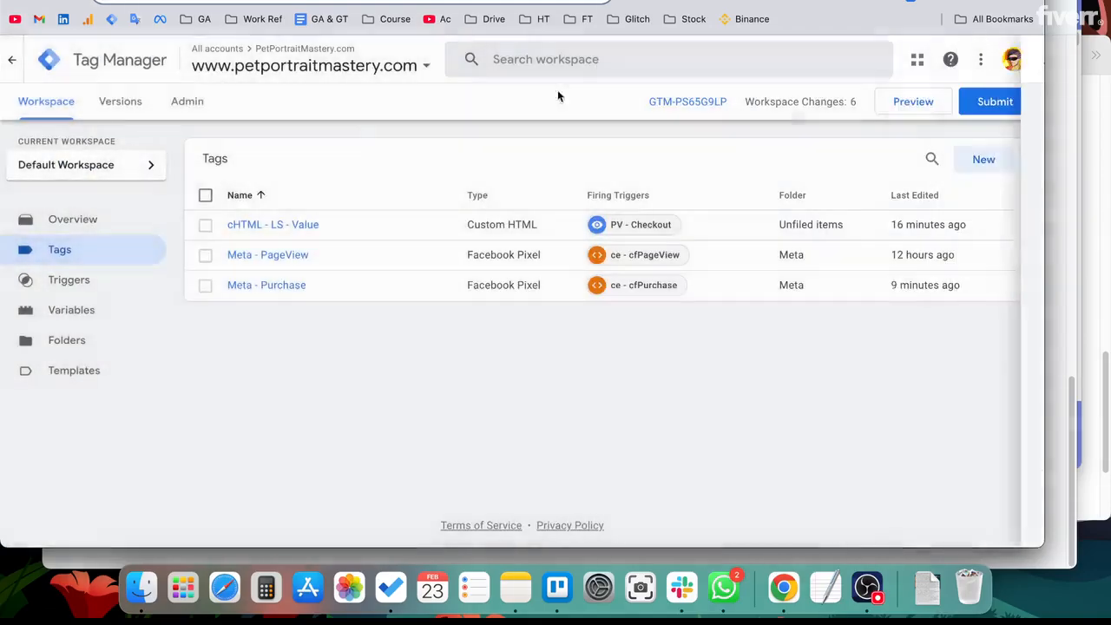
Start a new tag and look through the available tag types for the Facebook Pixel template.
left_click(984, 161)
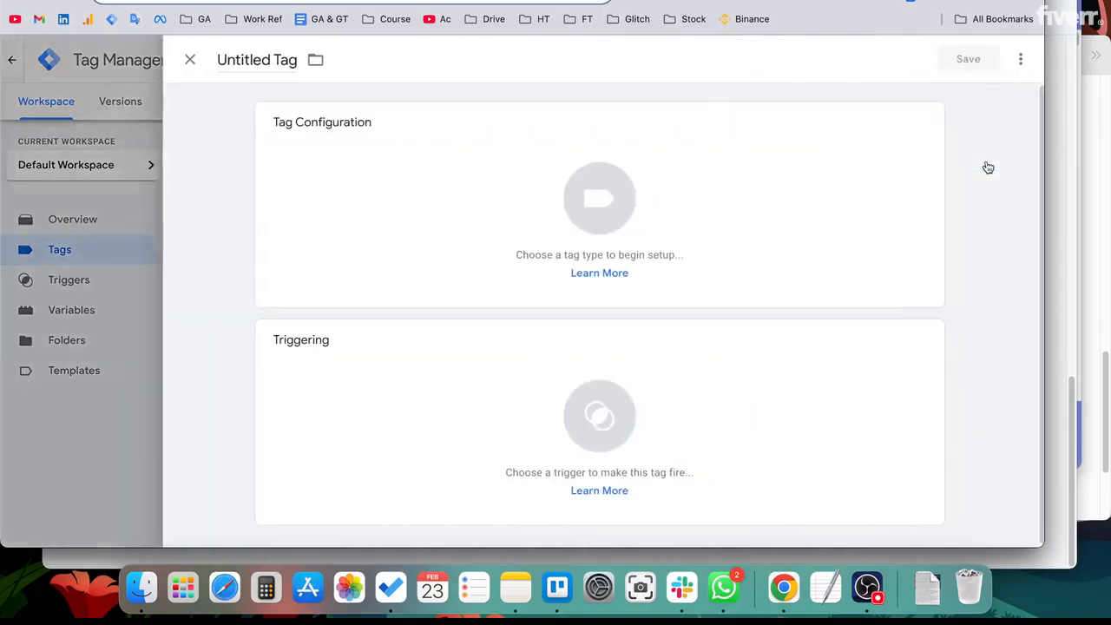
left_click(789, 202)
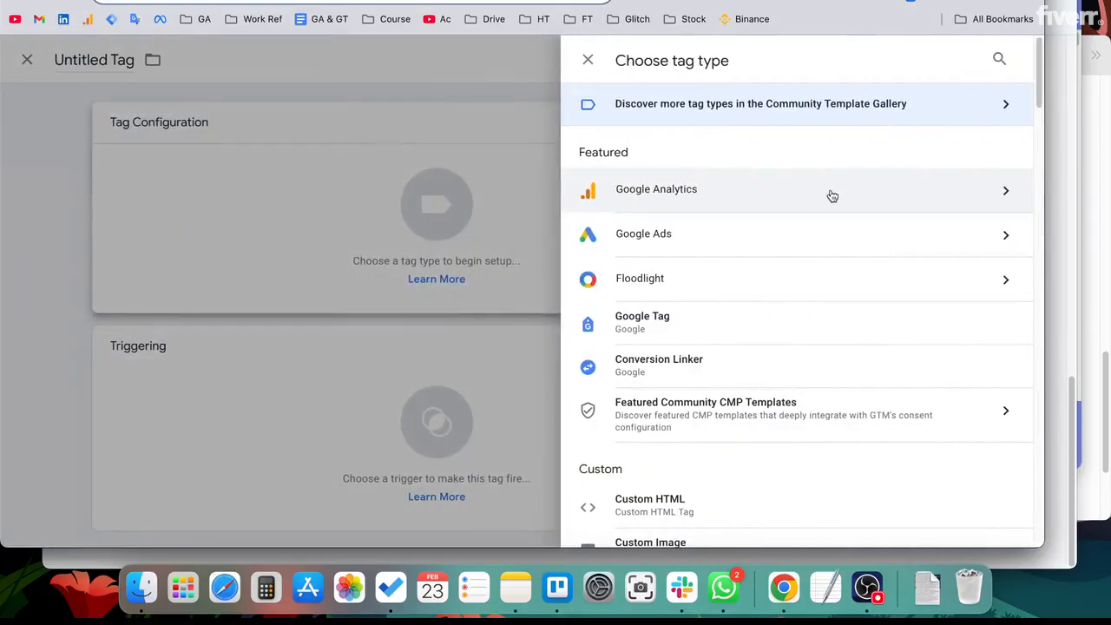
scroll(870, 365, "down", 1)
scroll(869, 365, "down", 3)
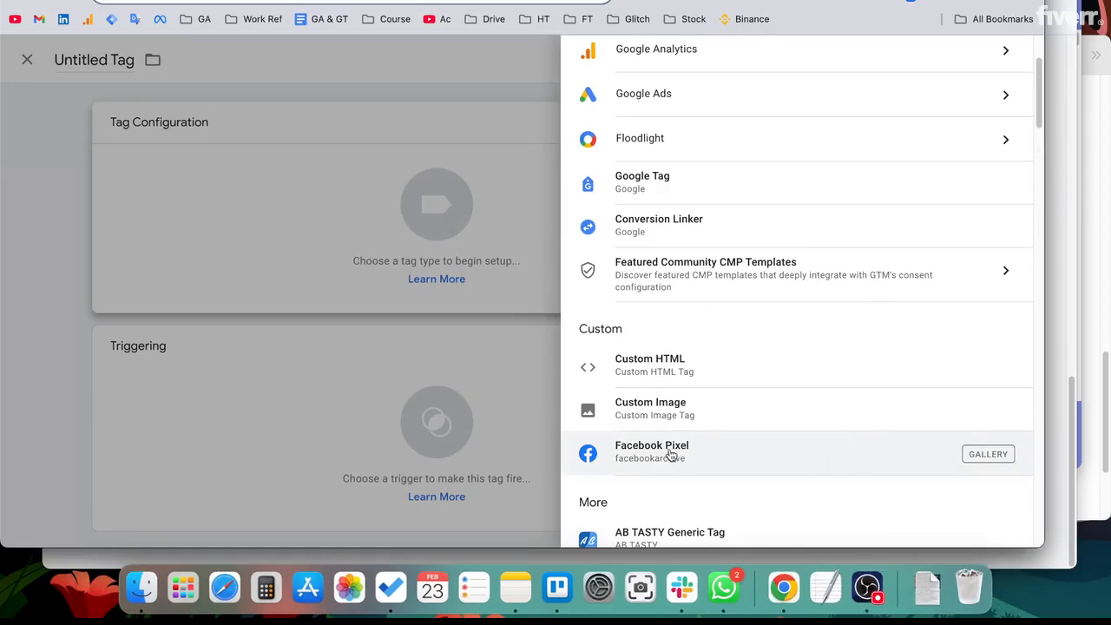
scroll(823, 451, "up", 3)
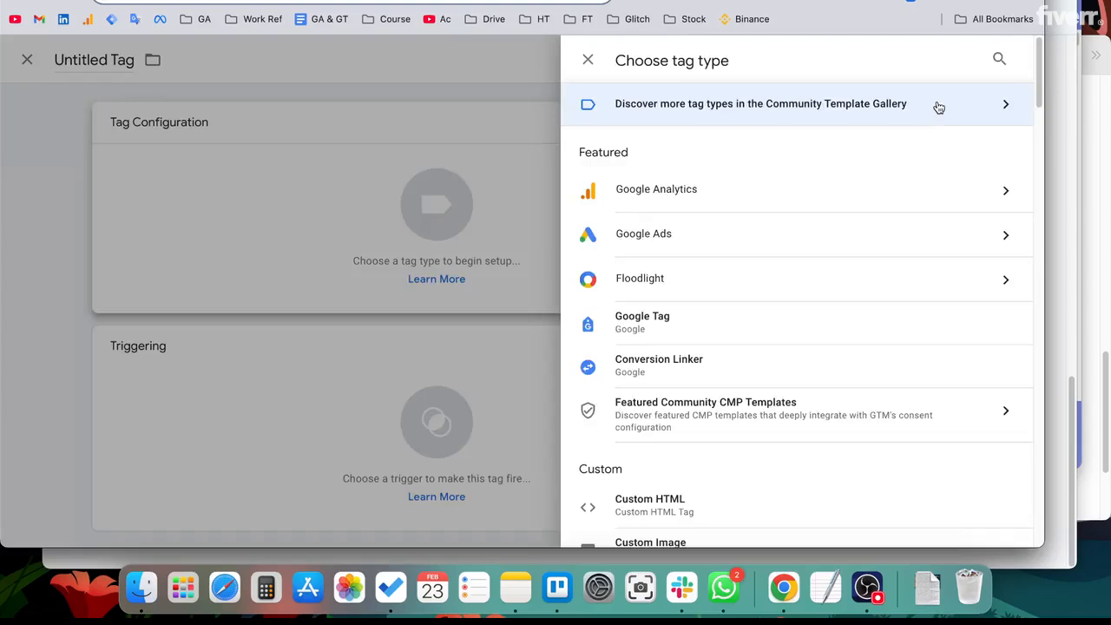
Search the Community Template Gallery for "facebook" and return to the untitled tag without importing a template.
left_click(938, 107)
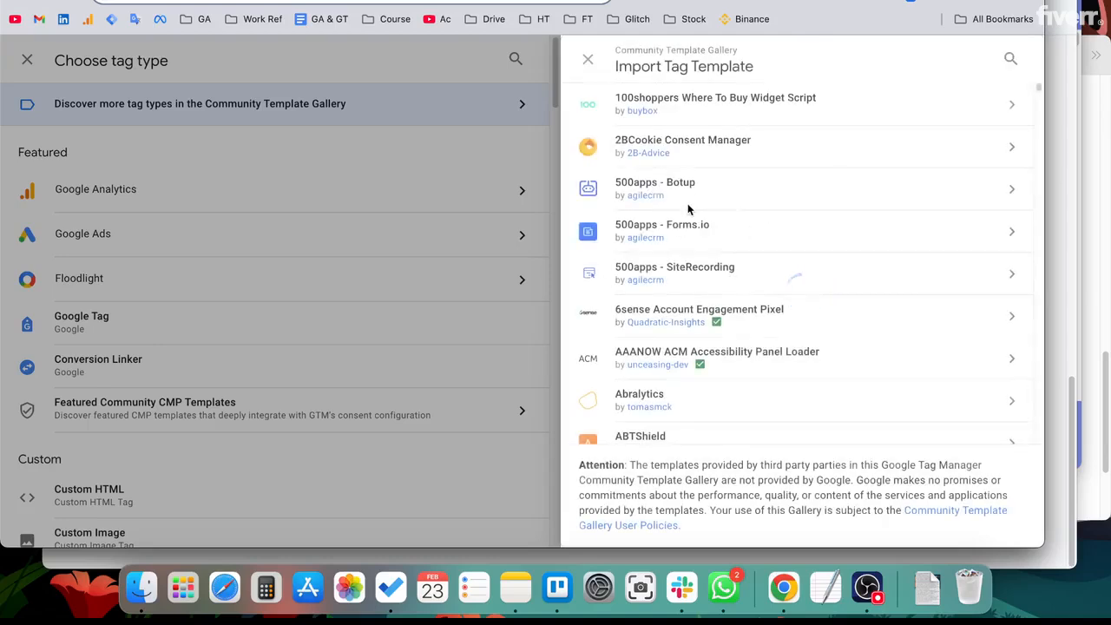
left_click(1009, 59)
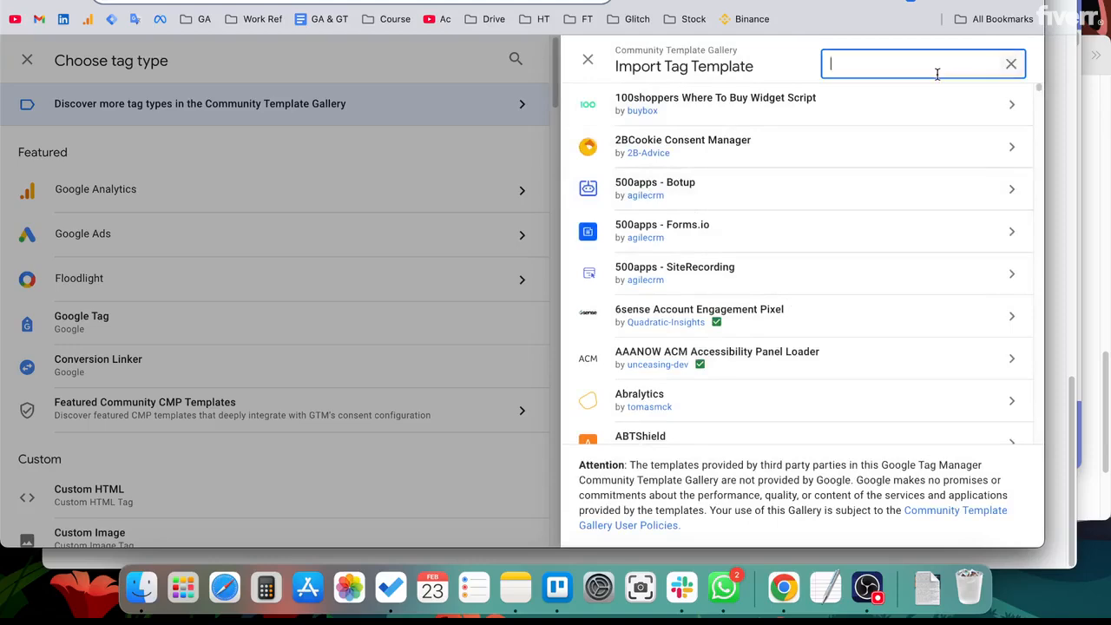
type("facebook")
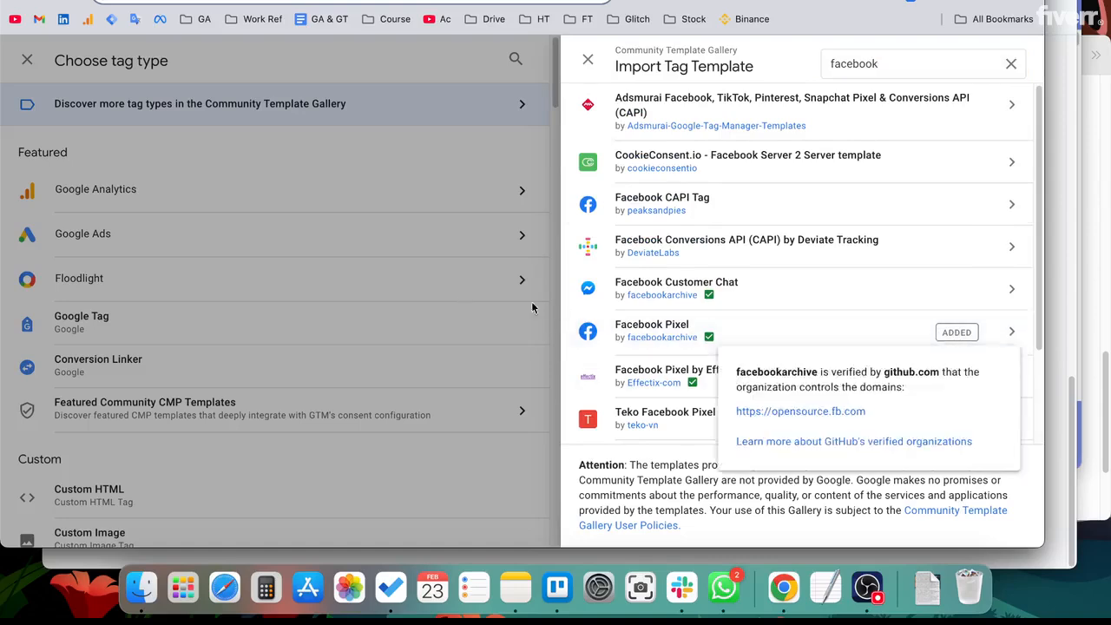
left_click(472, 278)
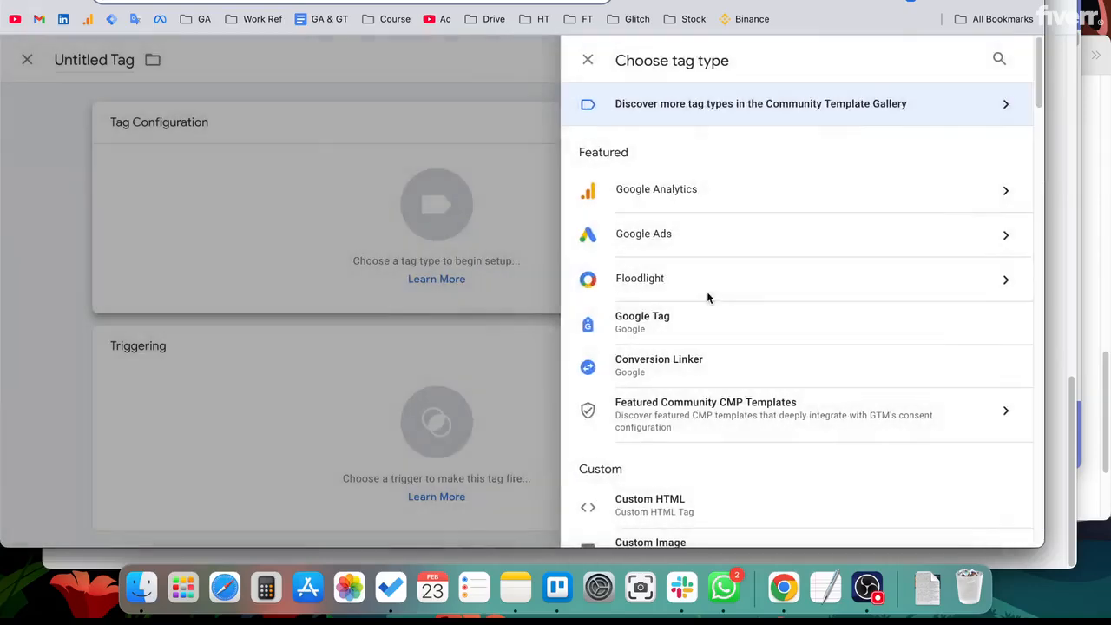
left_click(510, 275)
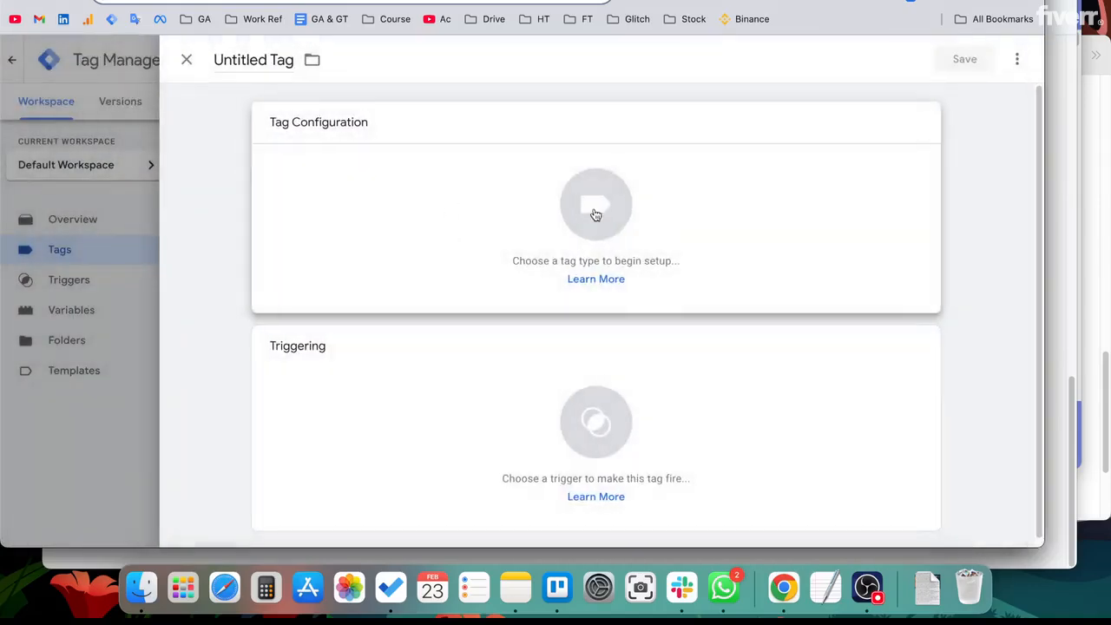
Set the untitled tag's type to Facebook Pixel by facebookarchive.
left_click(643, 183)
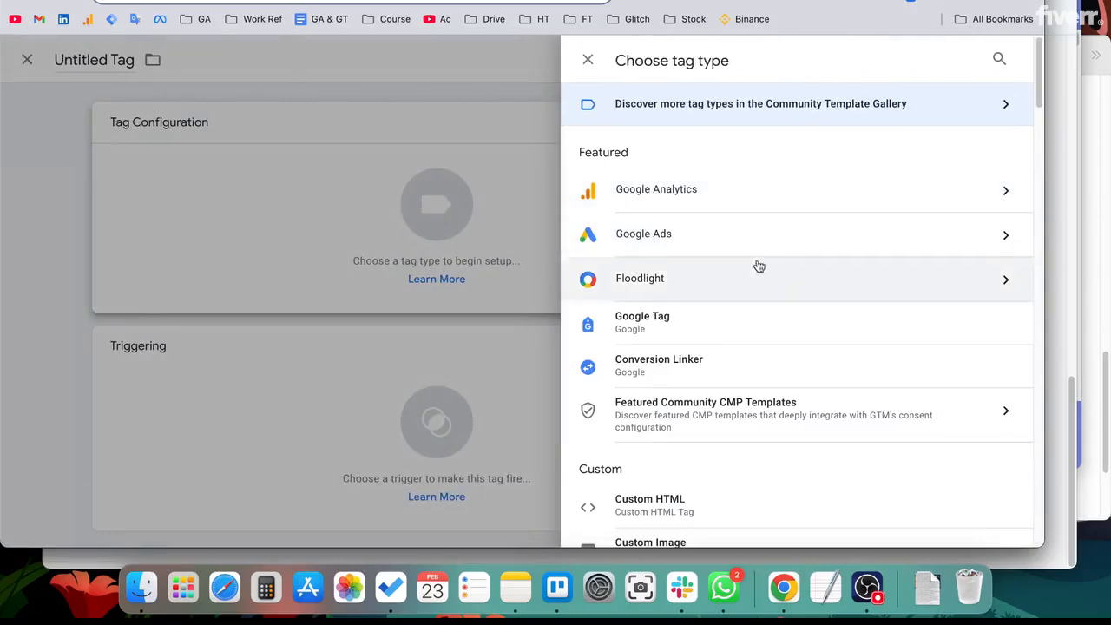
scroll(889, 429, "down", 2)
scroll(889, 428, "down", 1)
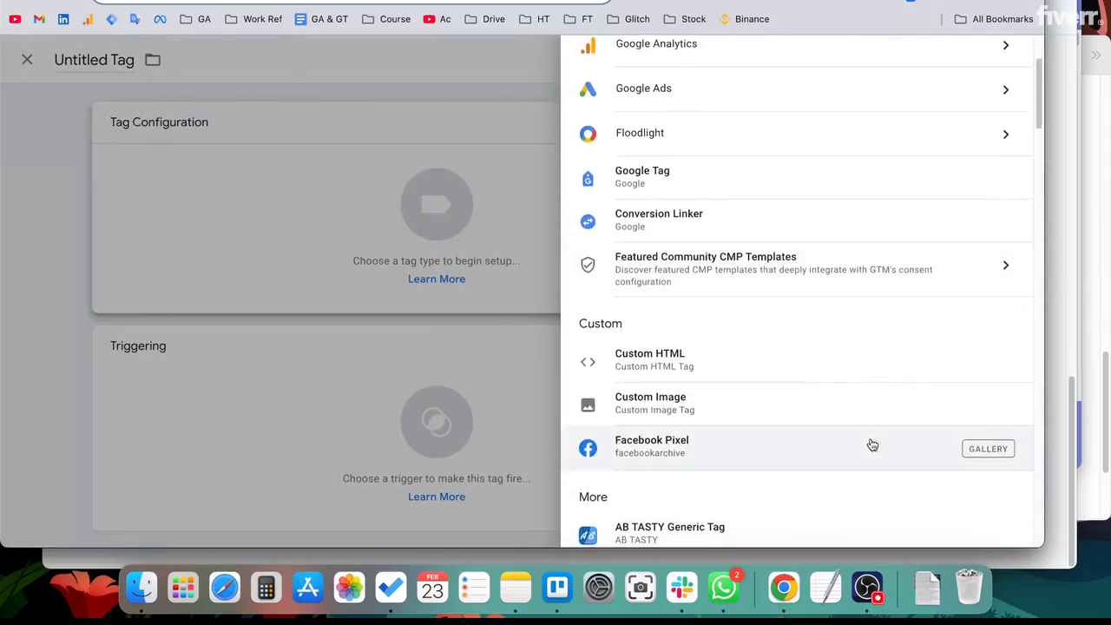
left_click(827, 454)
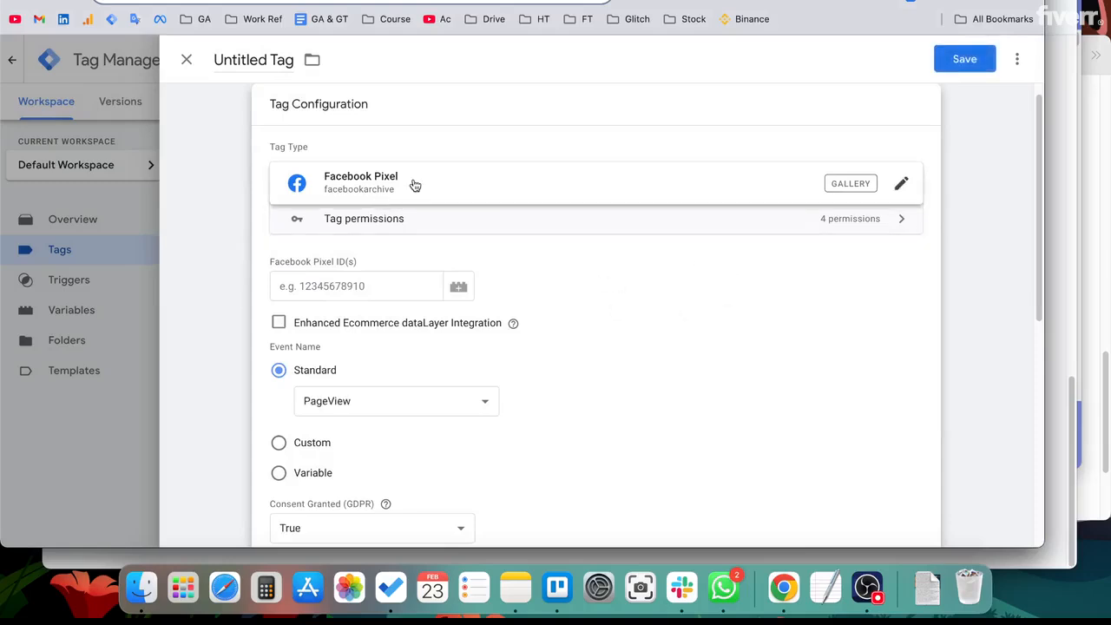
Review the untitled tag's pixel ID, Object Properties and More Settings fields, and discard the tag.
scroll(595, 339, "down", 1)
left_click(408, 260)
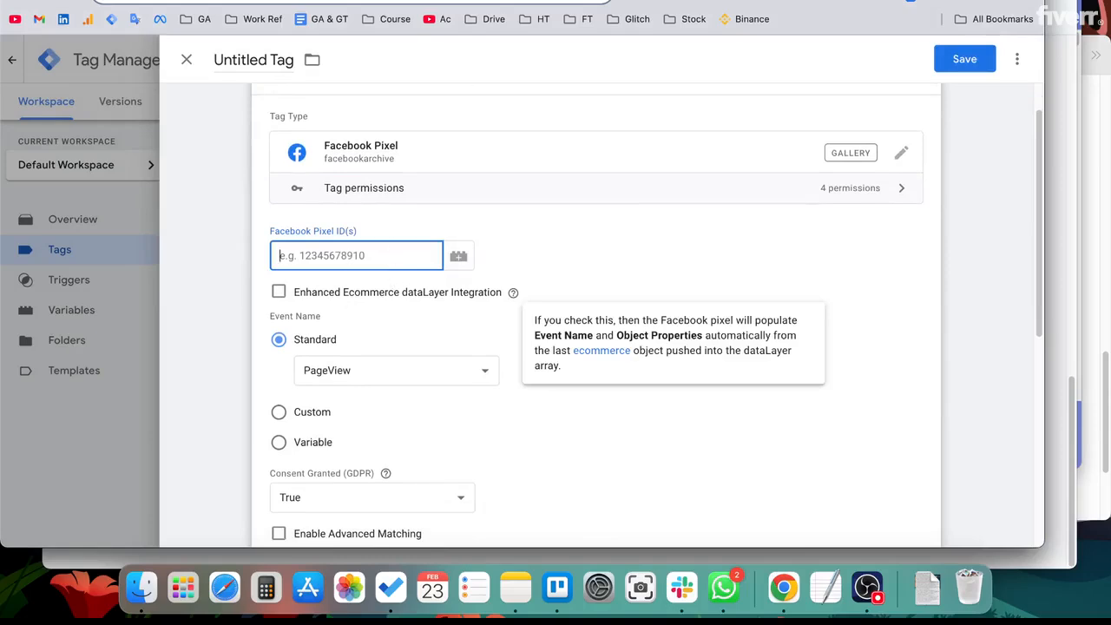
scroll(521, 256, "down", 5)
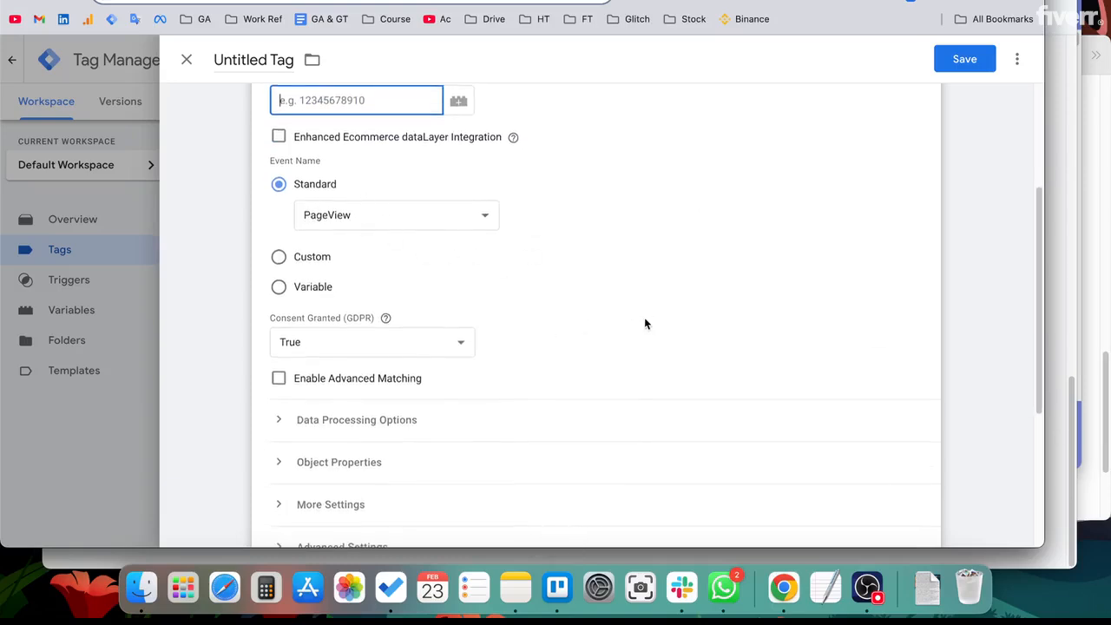
scroll(644, 319, "down", 5)
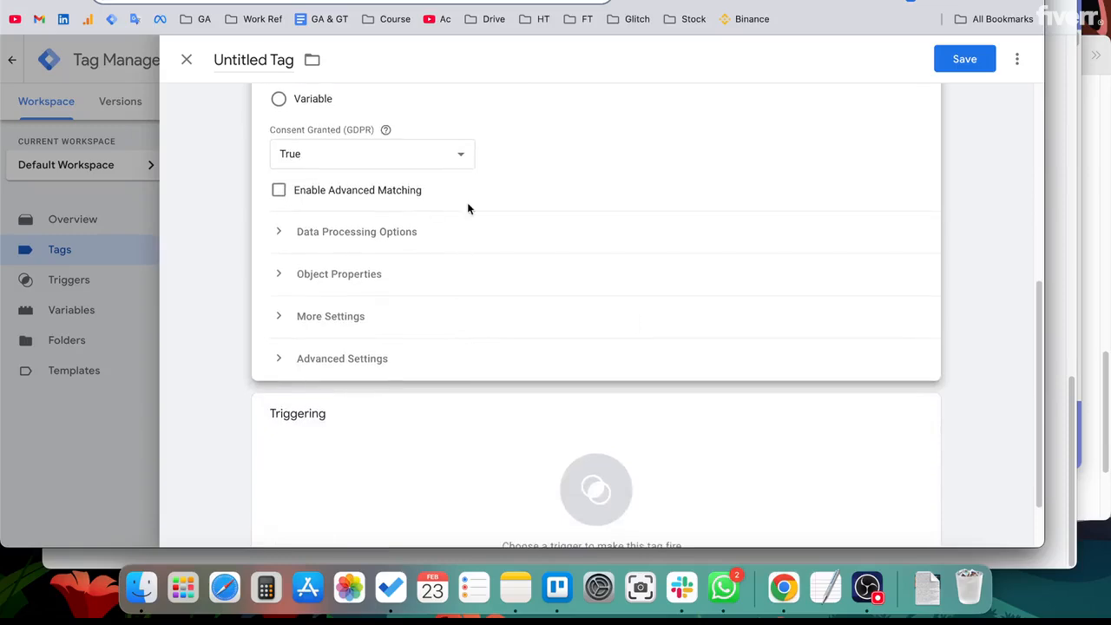
left_click(344, 279)
left_click(344, 279)
left_click(348, 318)
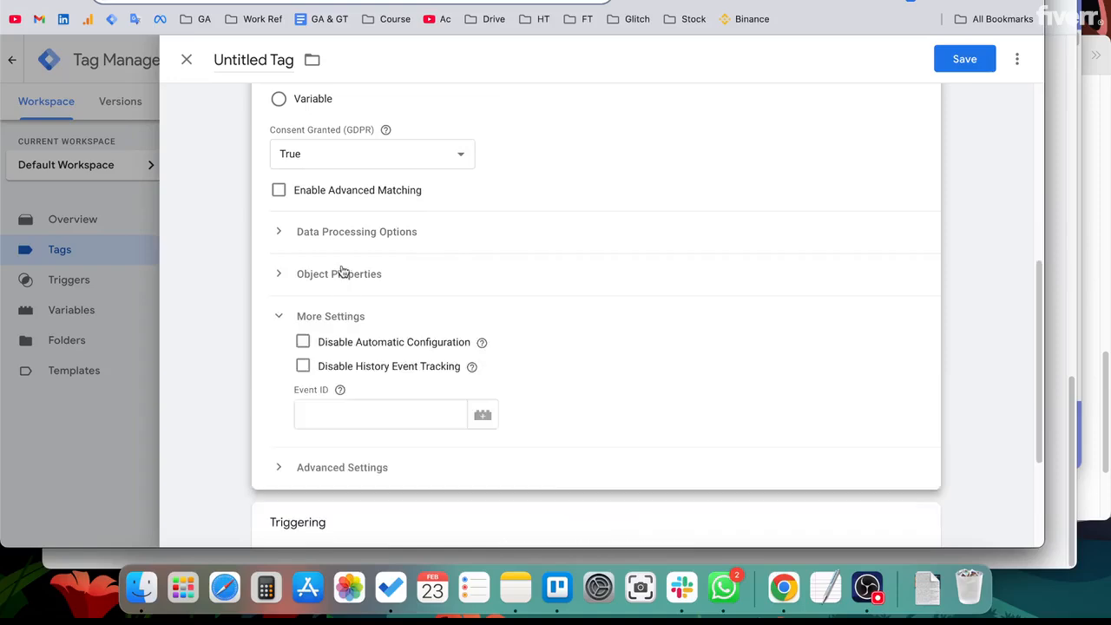
left_click(339, 275)
left_click(127, 252)
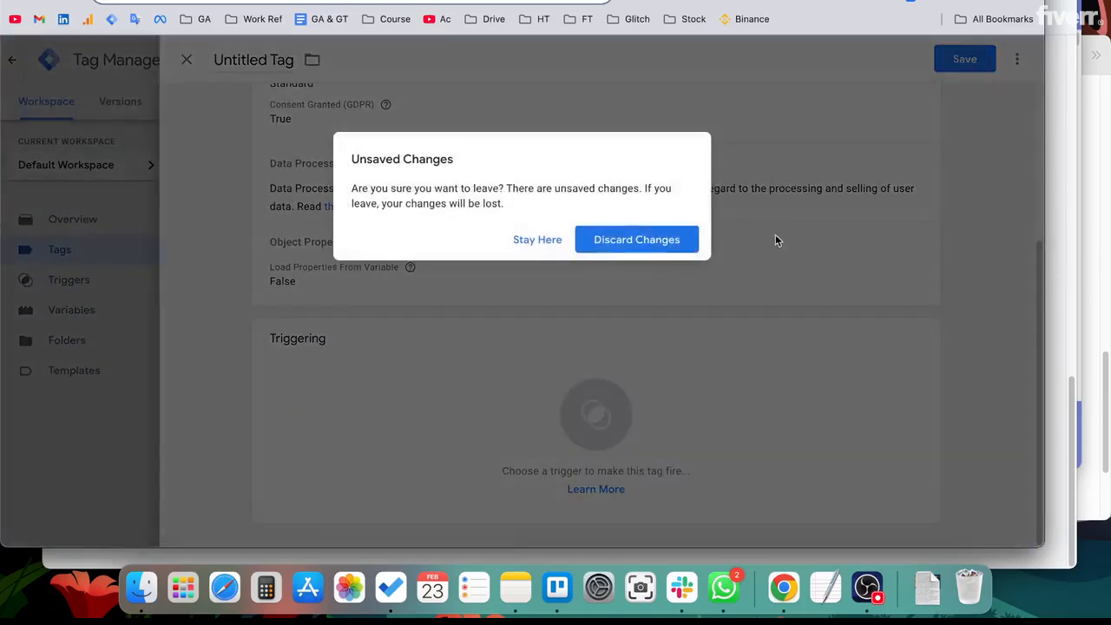
left_click(609, 246)
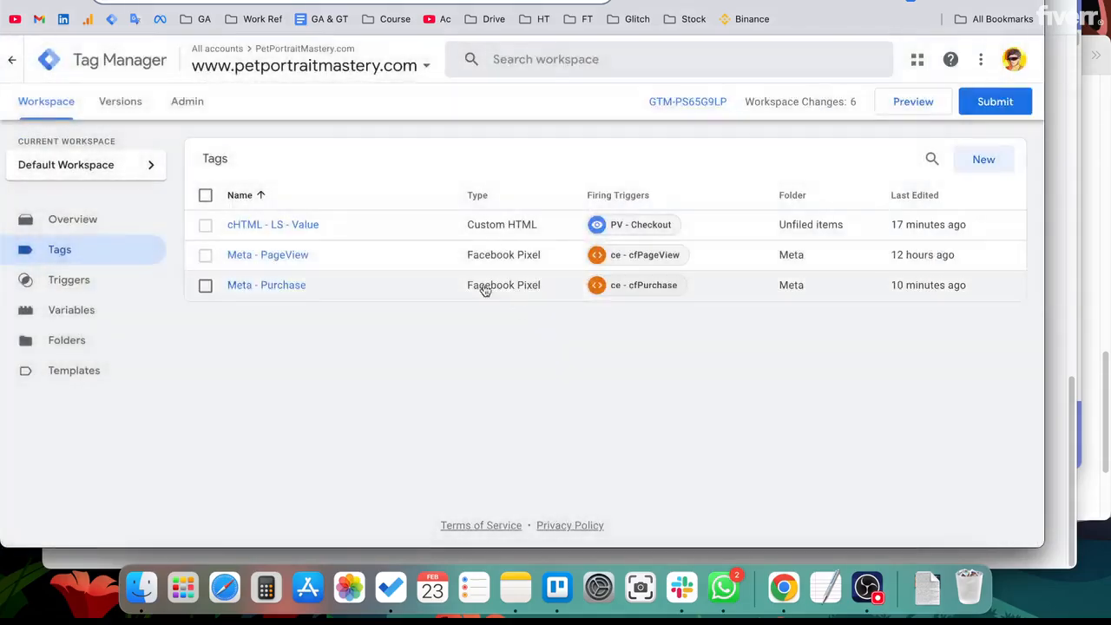
Open the Meta - PageView tag's configuration for editing and review its event settings and Customer Information Data Parameters.
left_click(291, 256)
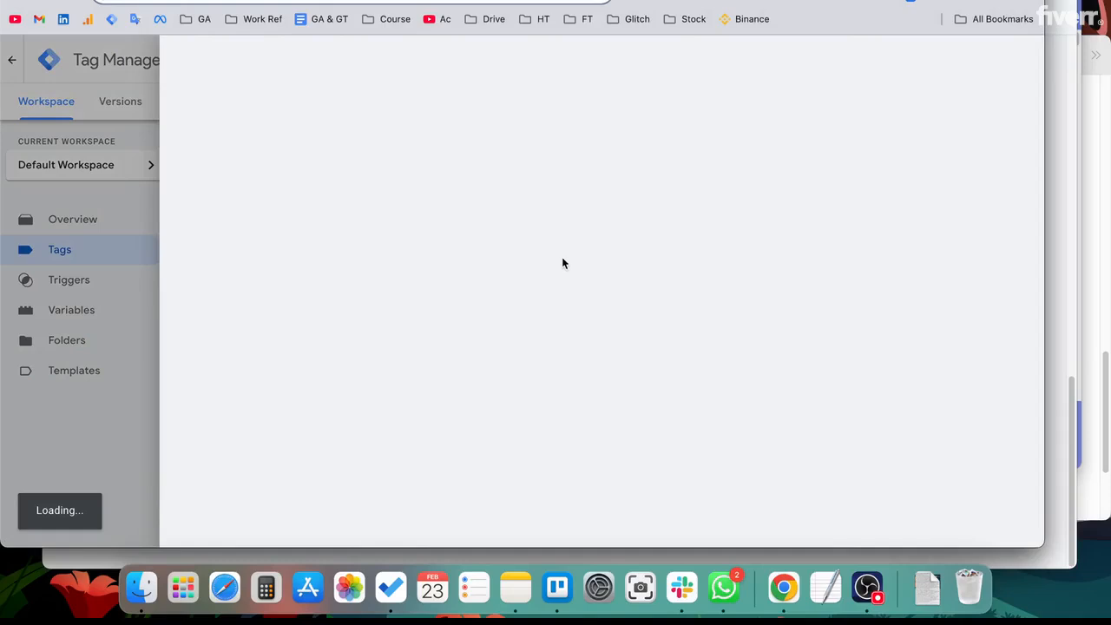
scroll(555, 300, "down", 3)
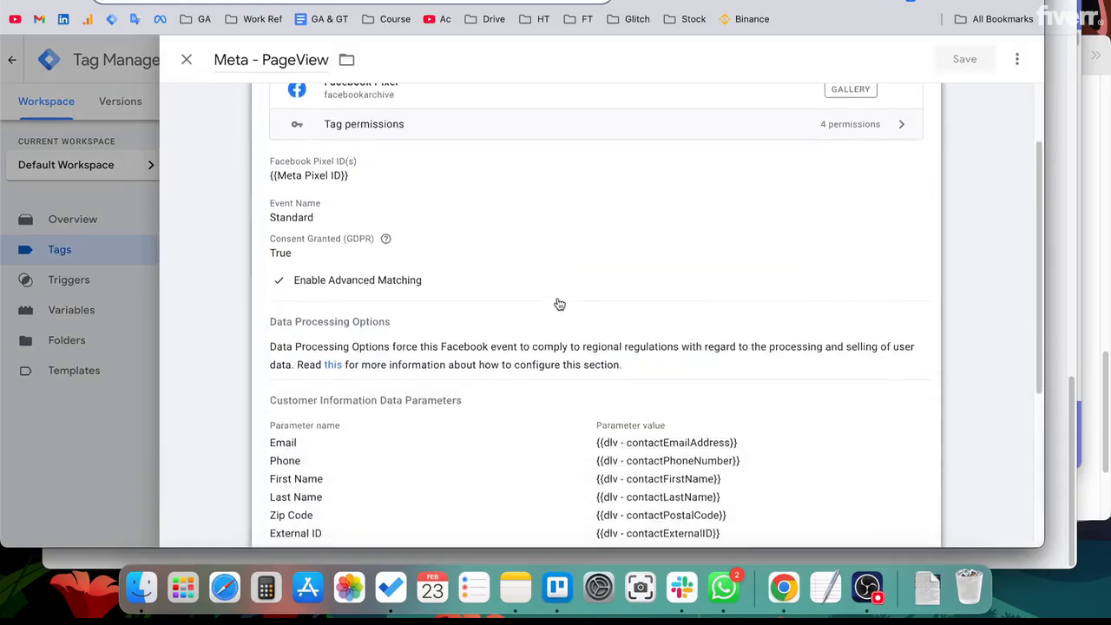
left_click(662, 235)
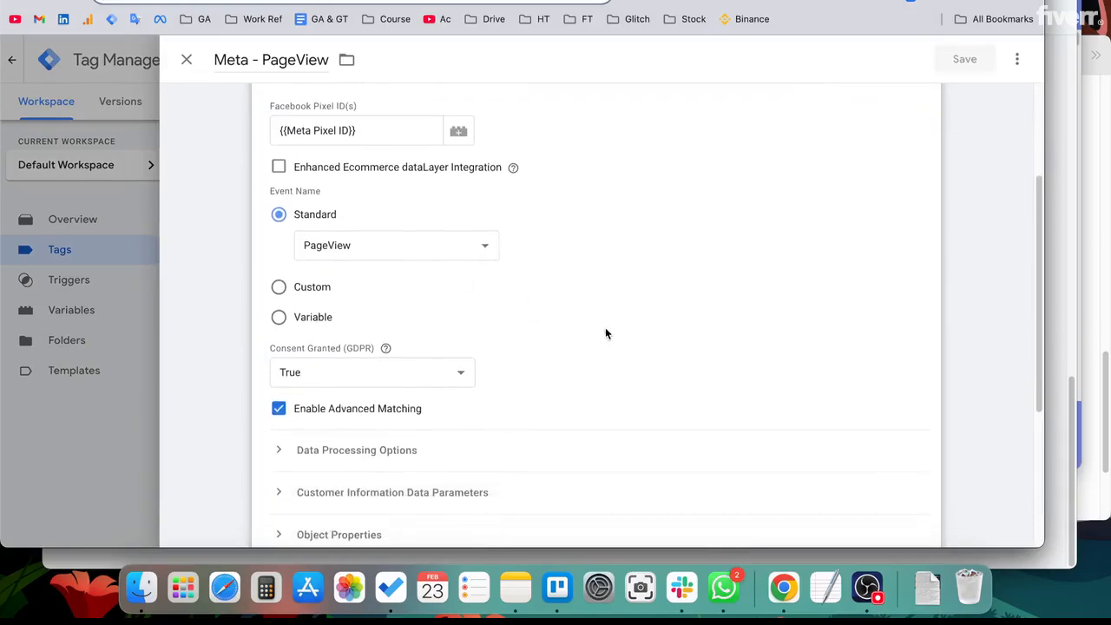
scroll(605, 333, "down", 2)
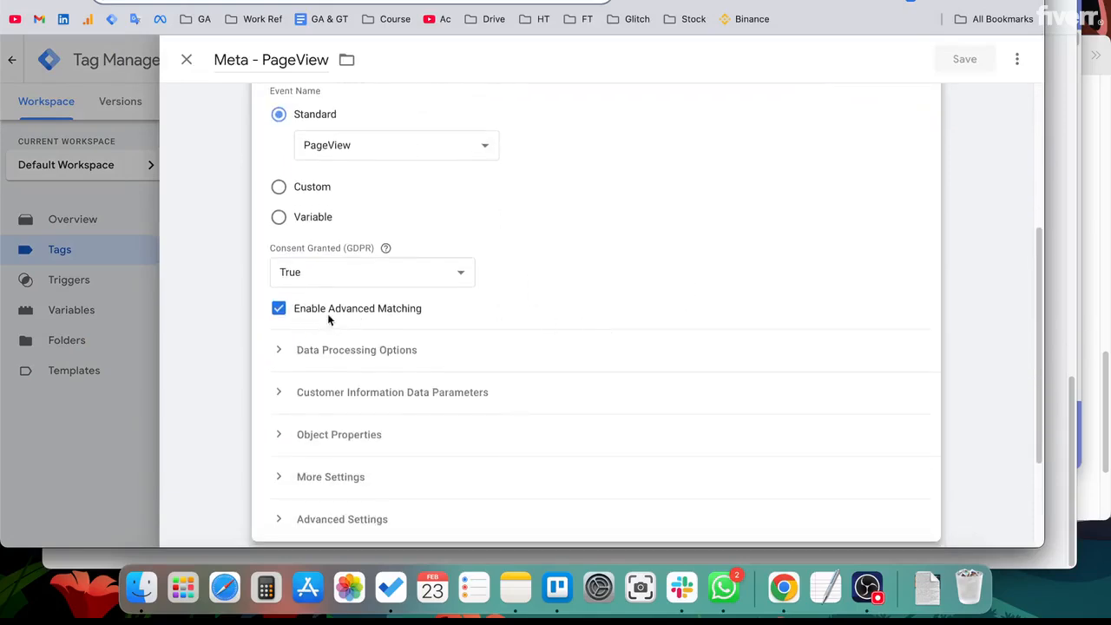
scroll(486, 330, "down", 2)
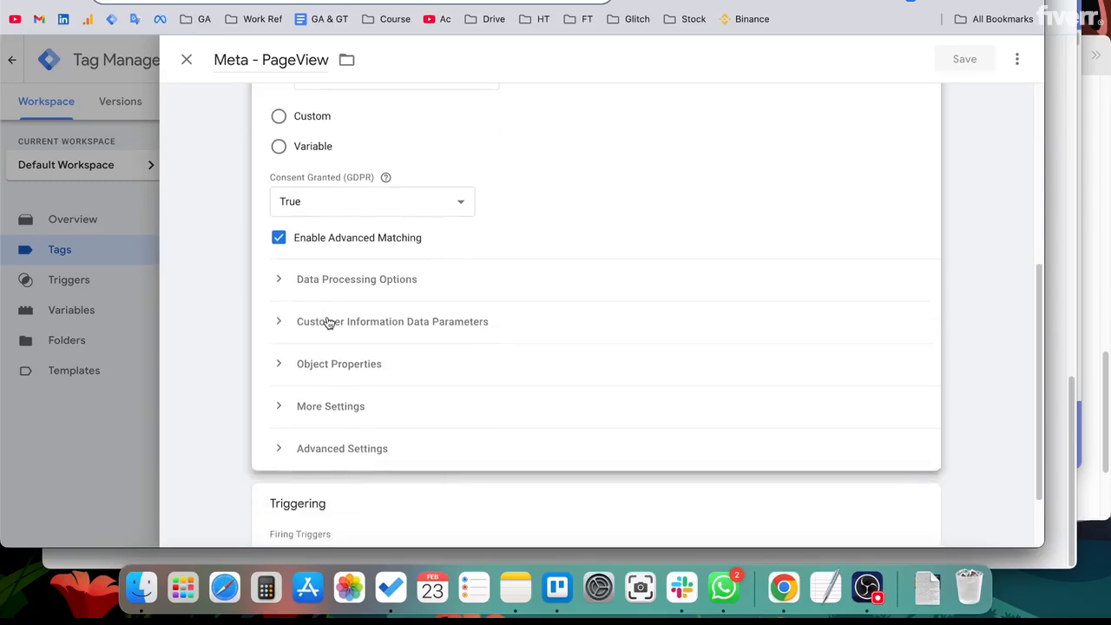
left_click(327, 321)
scroll(560, 304, "down", 3)
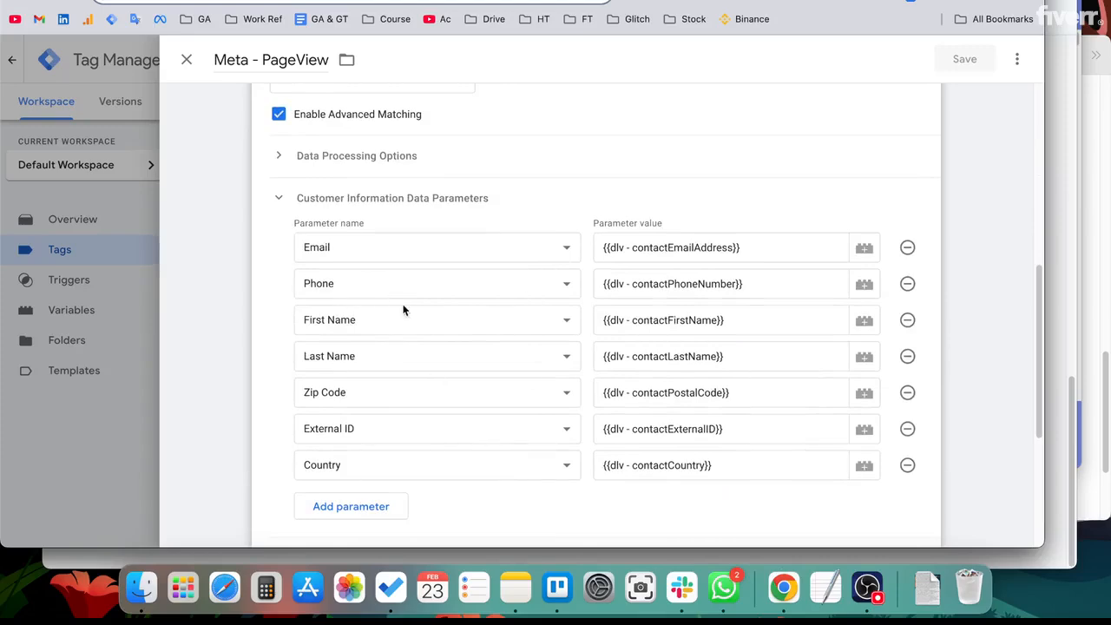
Examine the data layer variables mapped to the Email, Phone, First Name and Last Name parameters, and close the Meta - PageView tag.
left_click(751, 252)
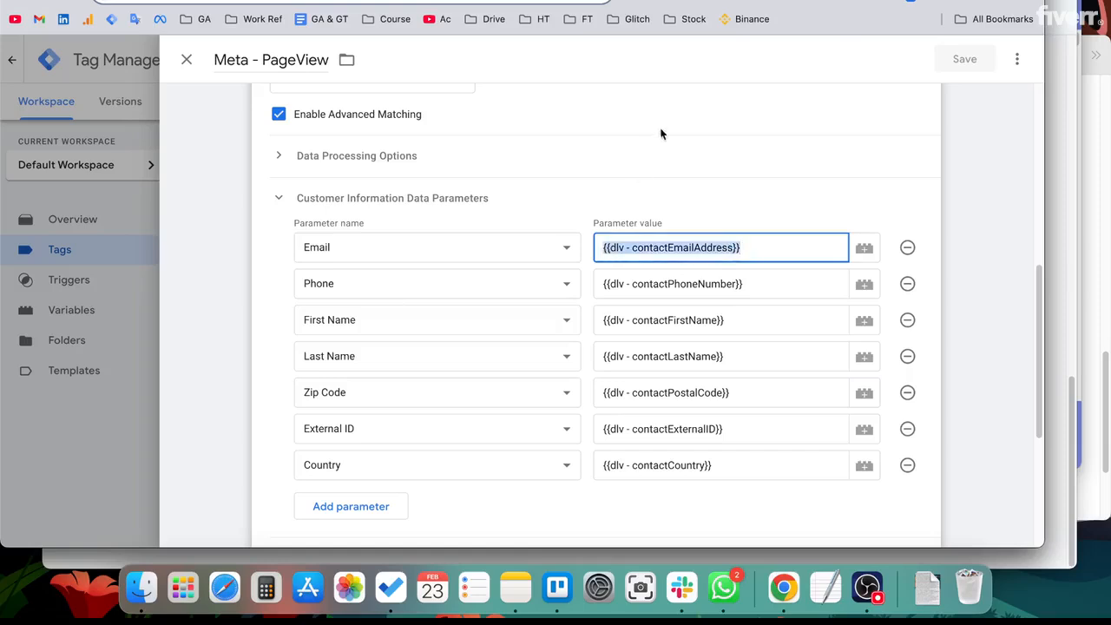
left_click_drag(754, 287, 597, 287)
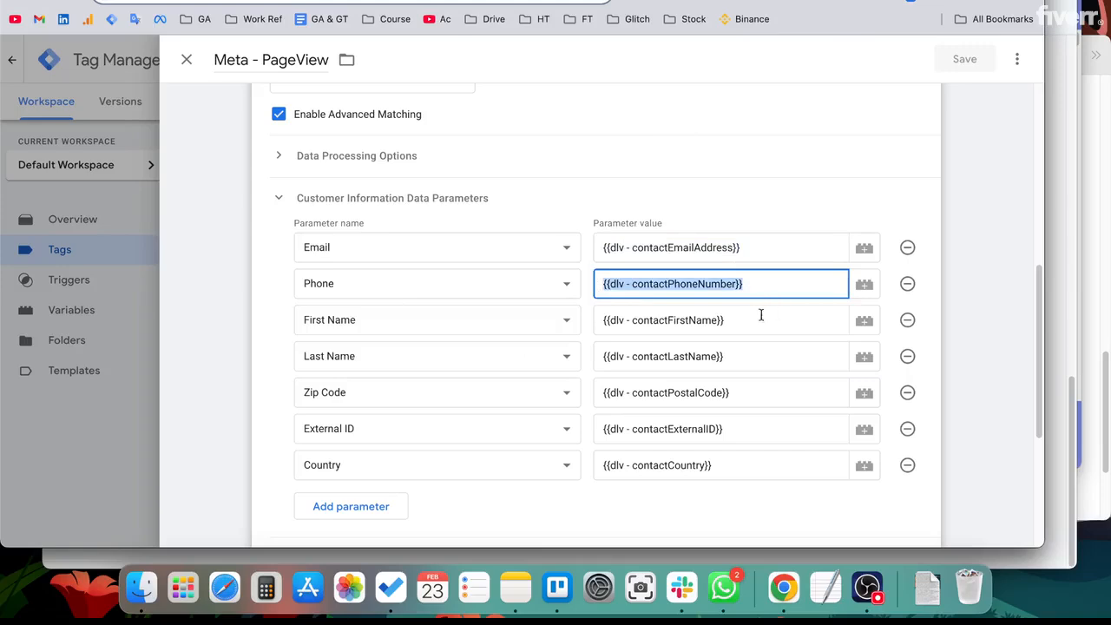
left_click_drag(757, 320, 704, 321)
left_click(658, 358)
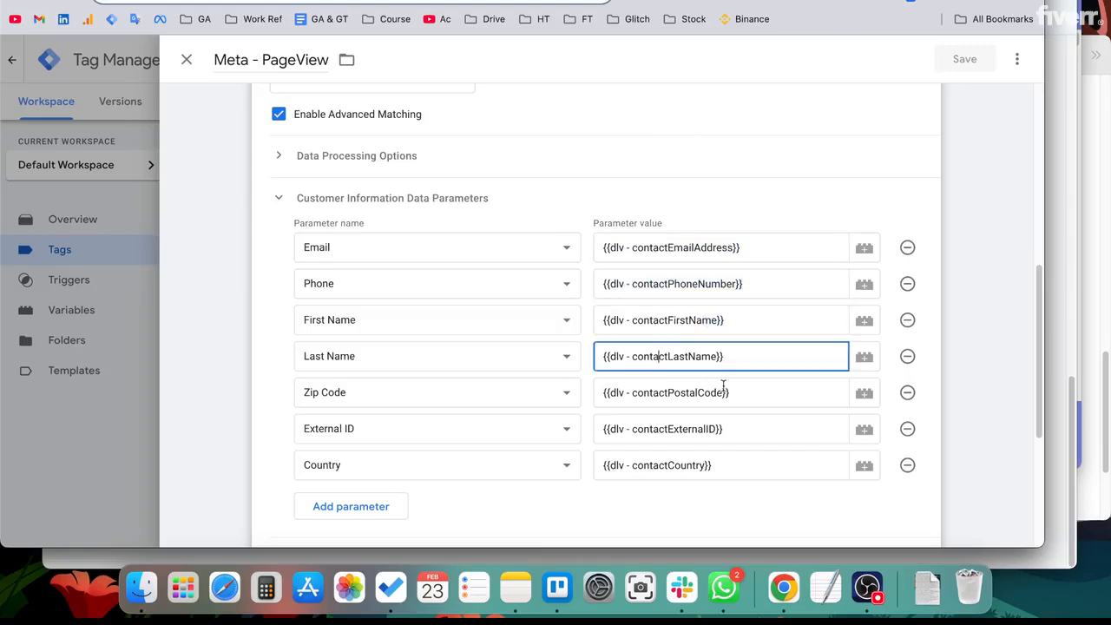
scroll(666, 375, "down", 2)
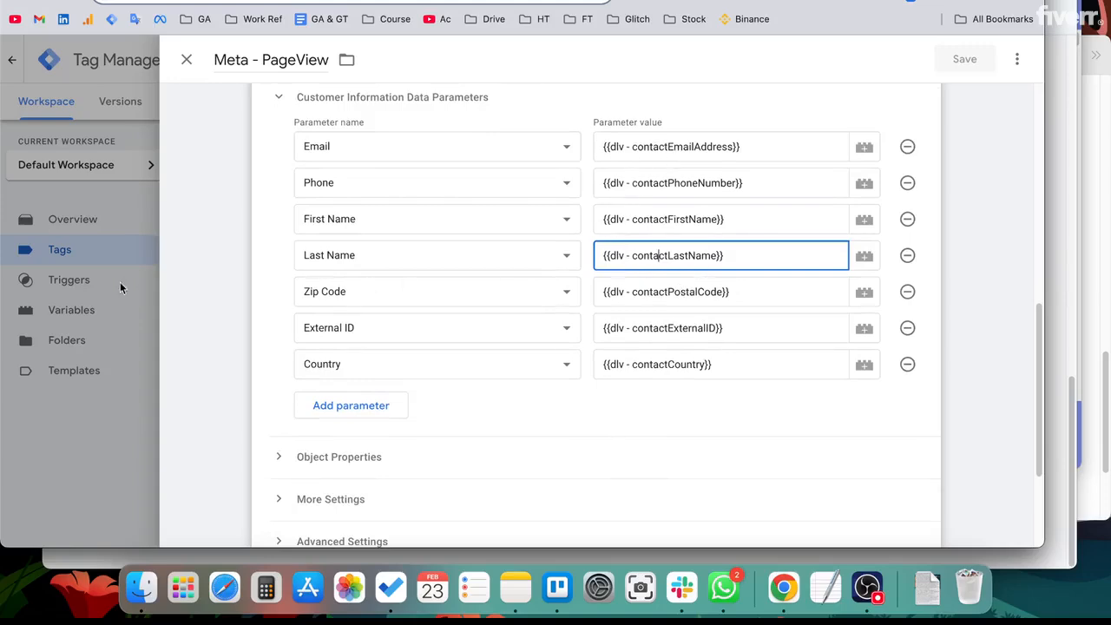
left_click(89, 283)
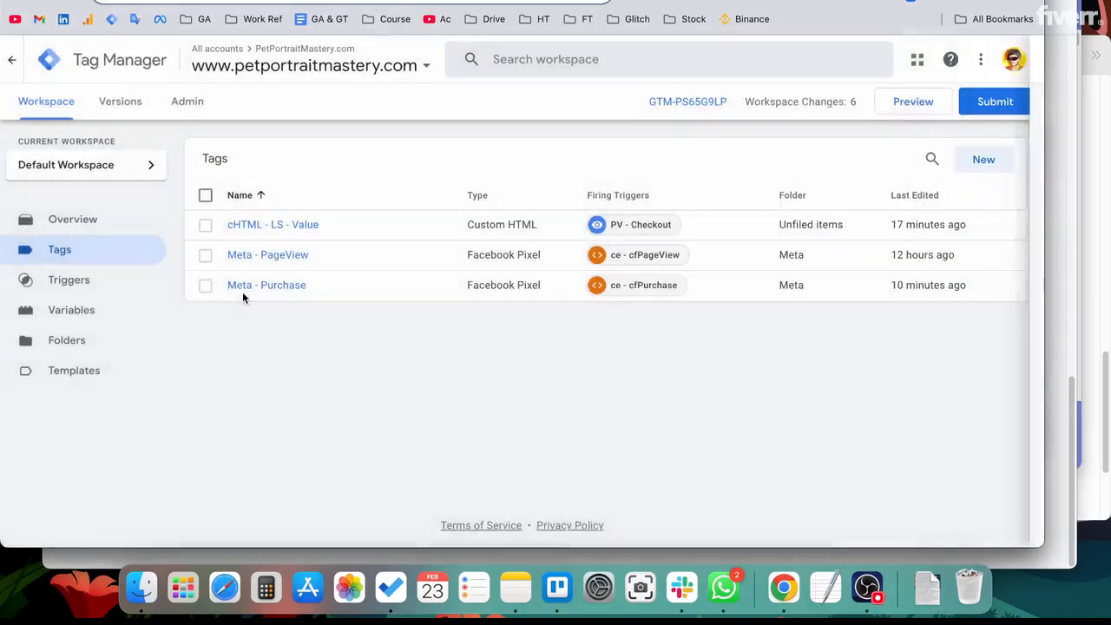
Look through the user-defined variables and examine the configuration of dlv - contactCountry, closing it without changes.
left_click(90, 313)
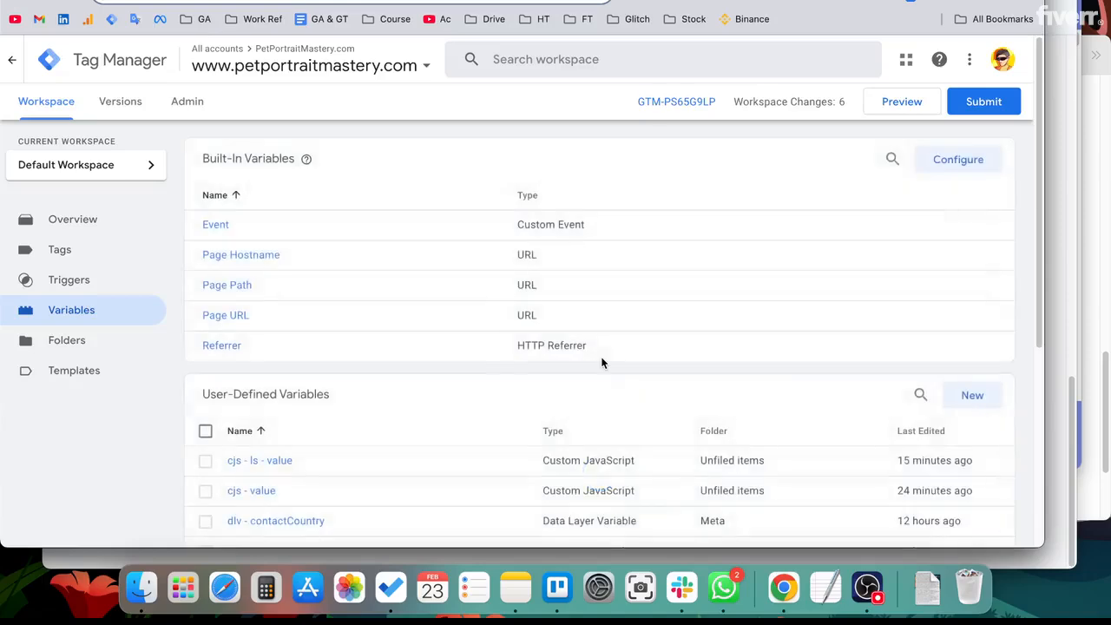
scroll(602, 363, "down", 5)
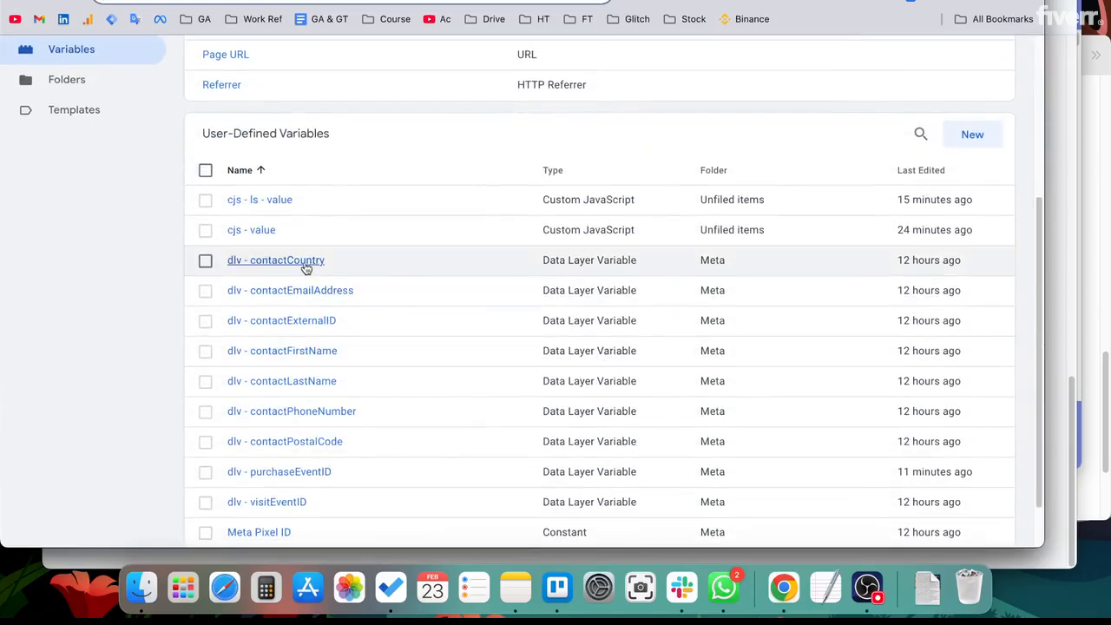
left_click(304, 261)
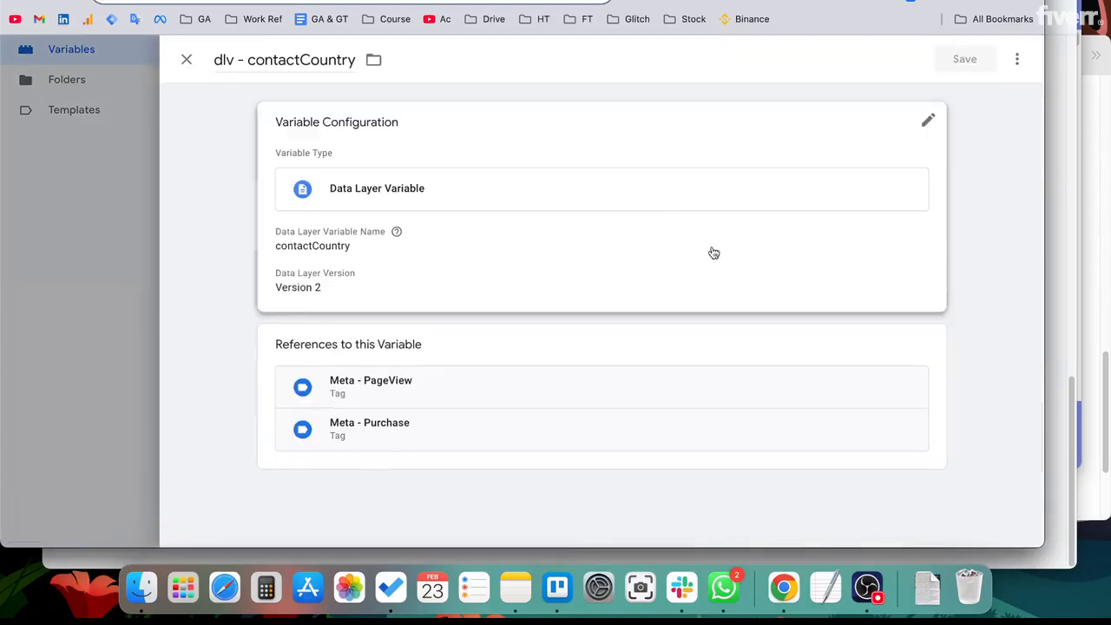
left_click(615, 263)
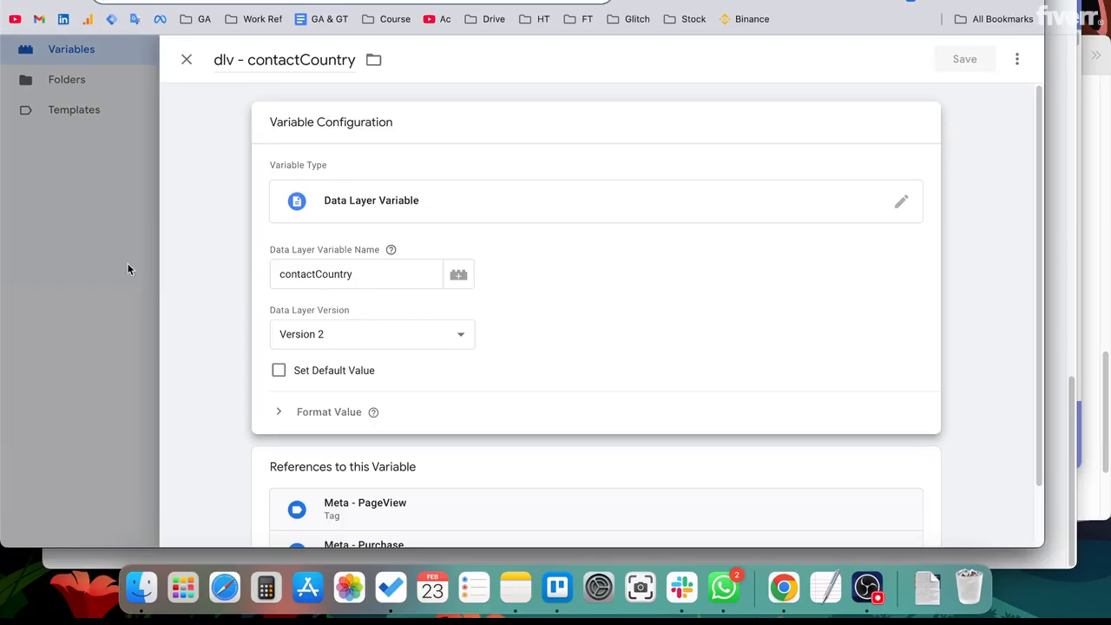
left_click(133, 227)
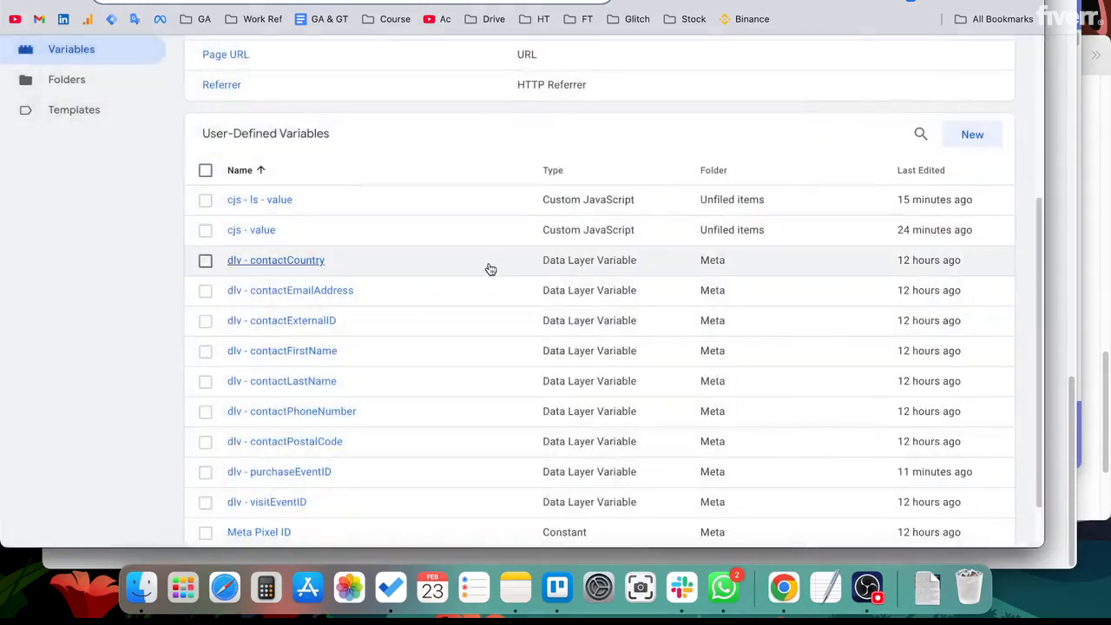
scroll(489, 268, "up", 5)
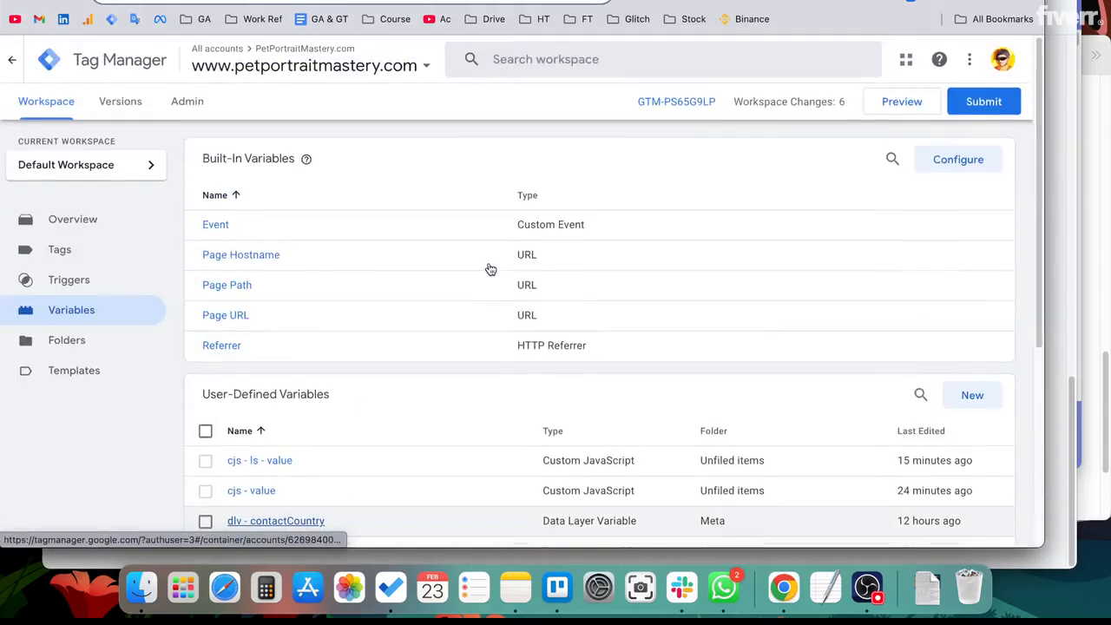
Review the custom HTML script in the cHTML - LS - Value tag and close the tag.
left_click(70, 253)
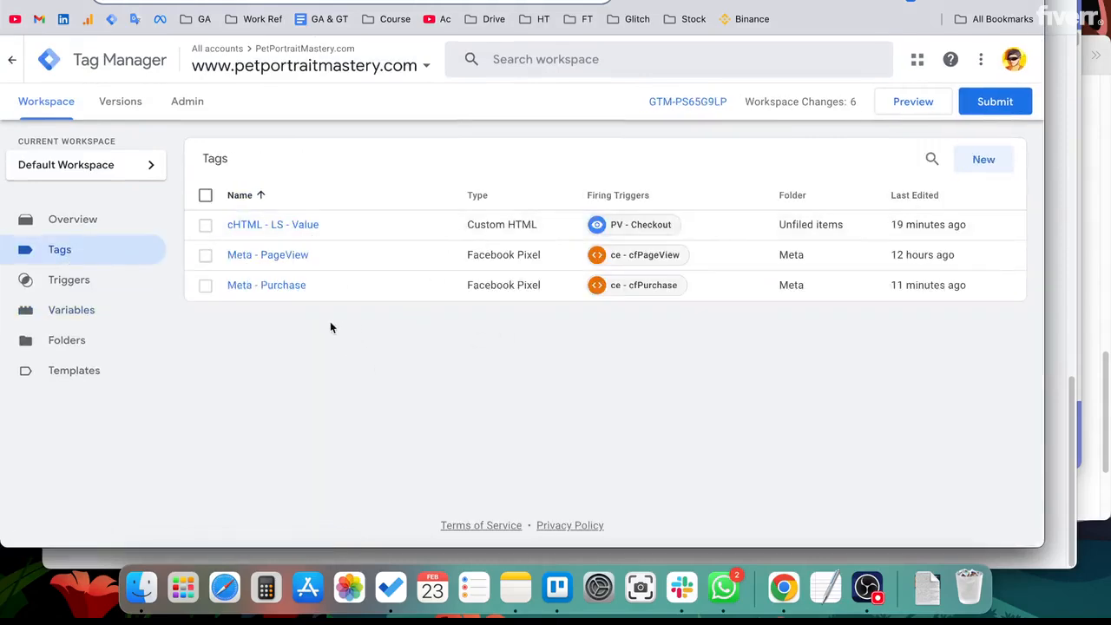
left_click(300, 224)
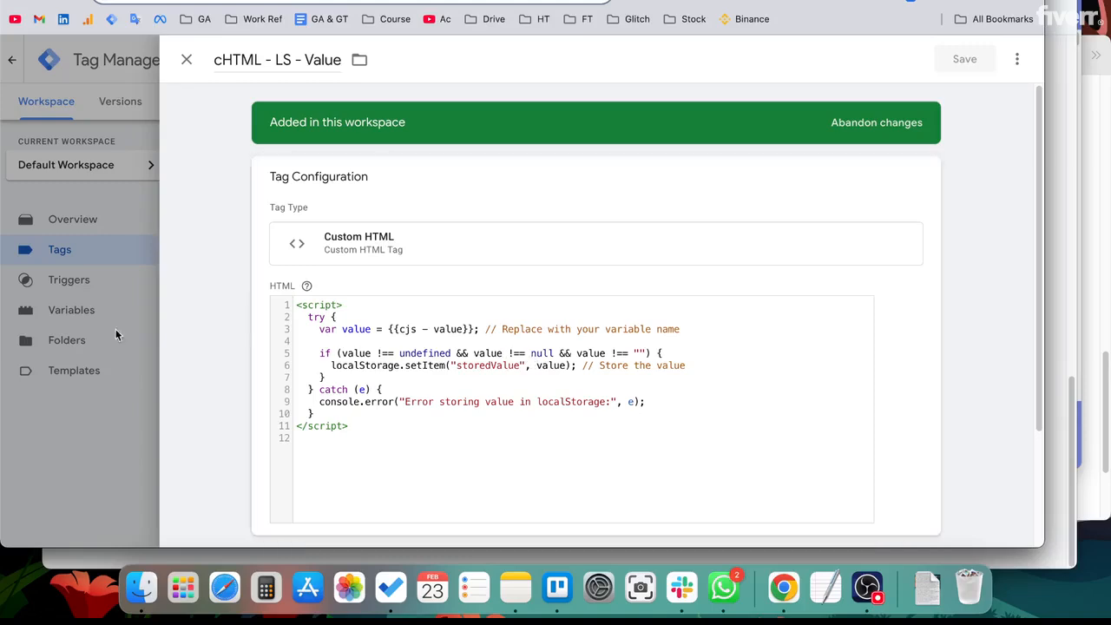
left_click(112, 294)
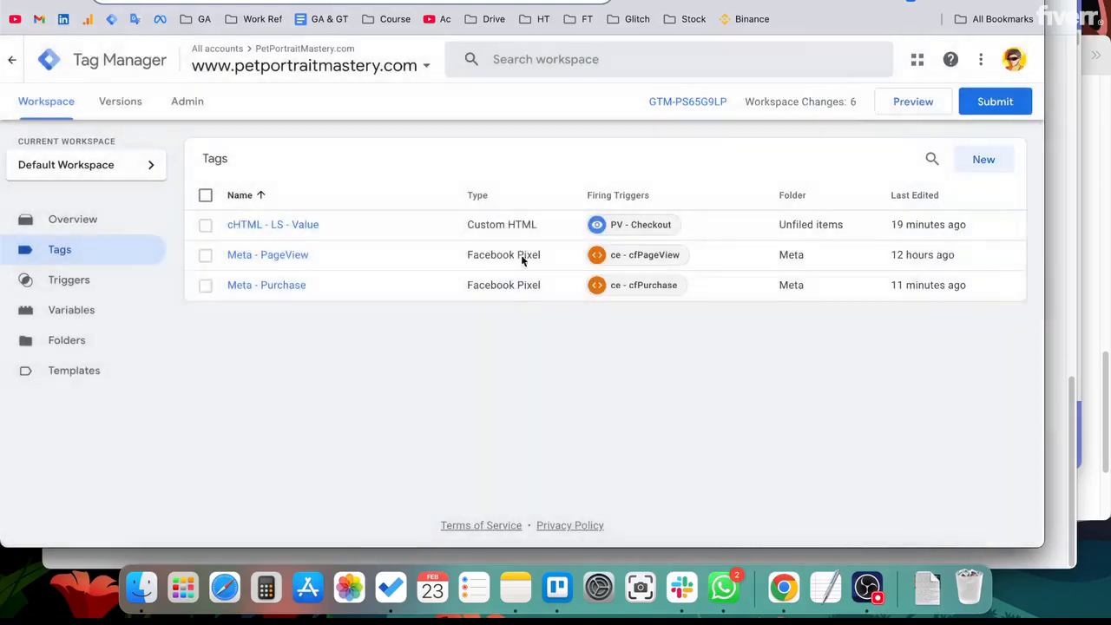
Review the Meta - Purchase tag's customer parameters, Object Properties and firing trigger, and close the tag.
left_click(288, 288)
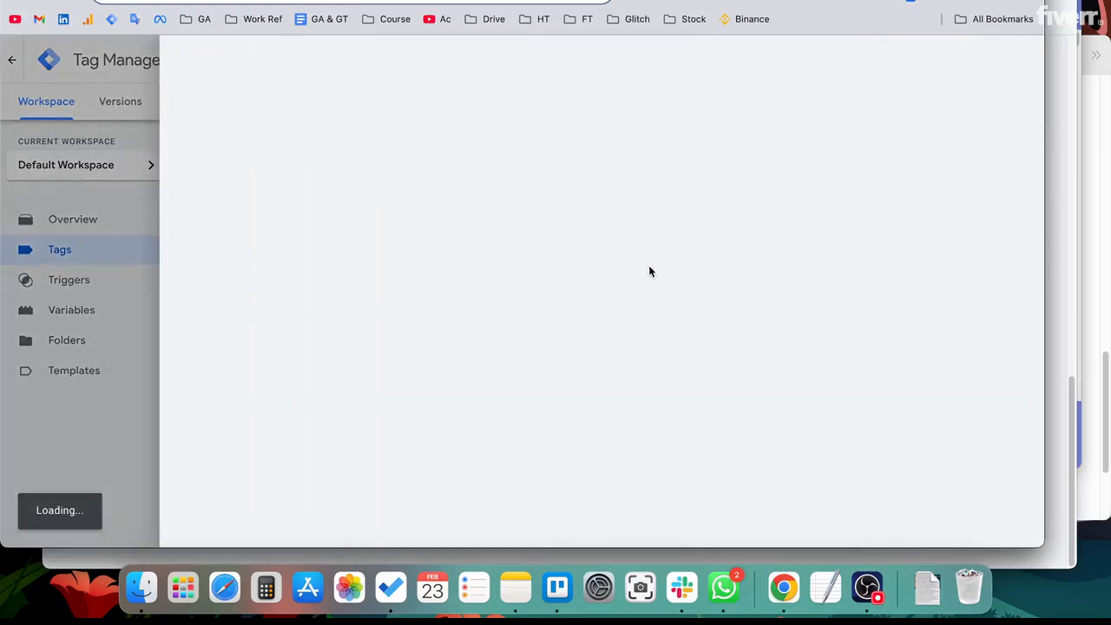
scroll(585, 356, "down", 5)
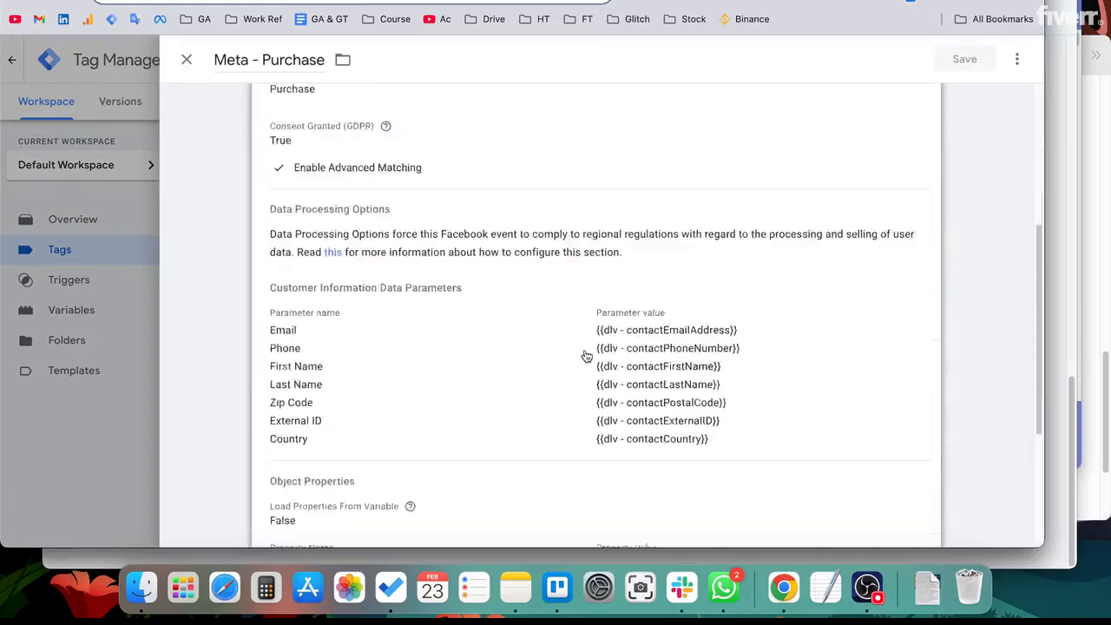
scroll(586, 356, "down", 3)
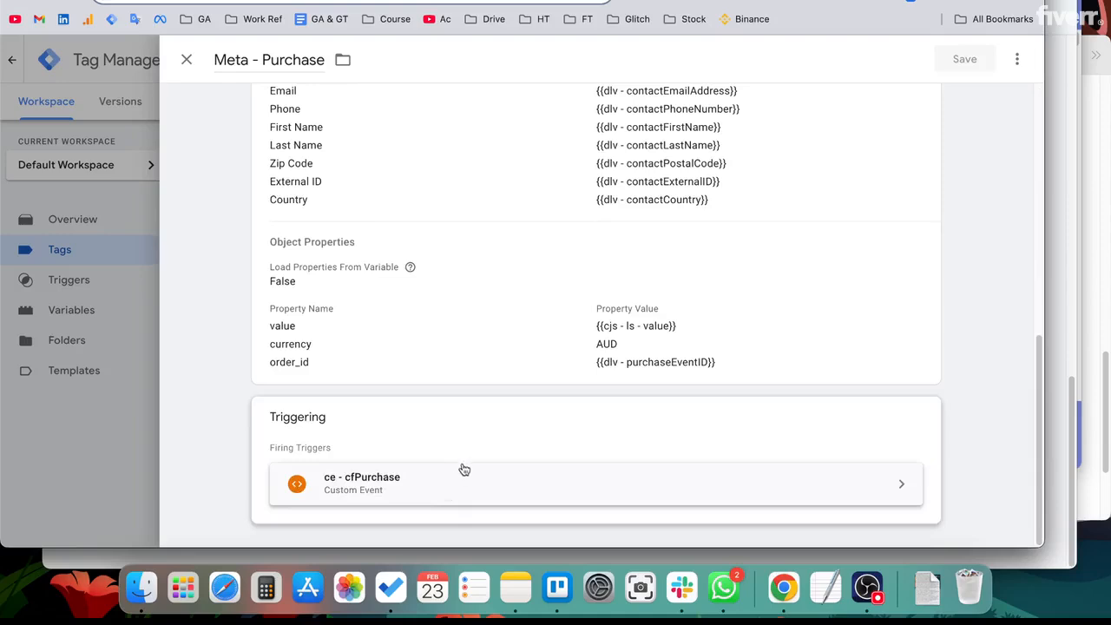
scroll(464, 468, "up", 2)
scroll(515, 509, "down", 2)
scroll(543, 429, "up", 1)
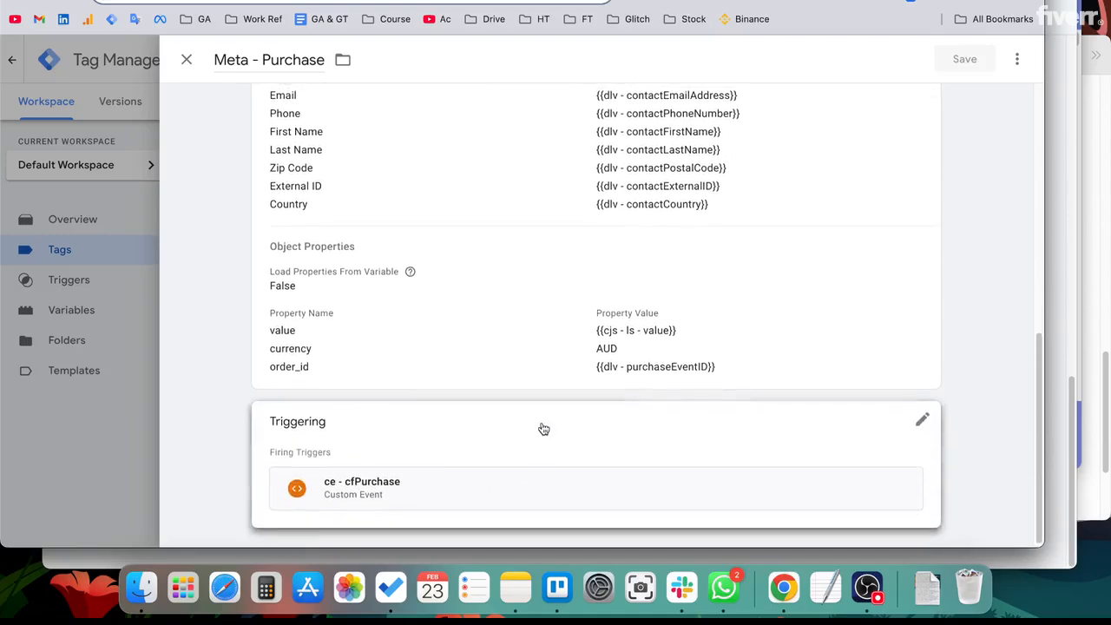
scroll(414, 379, "up", 3)
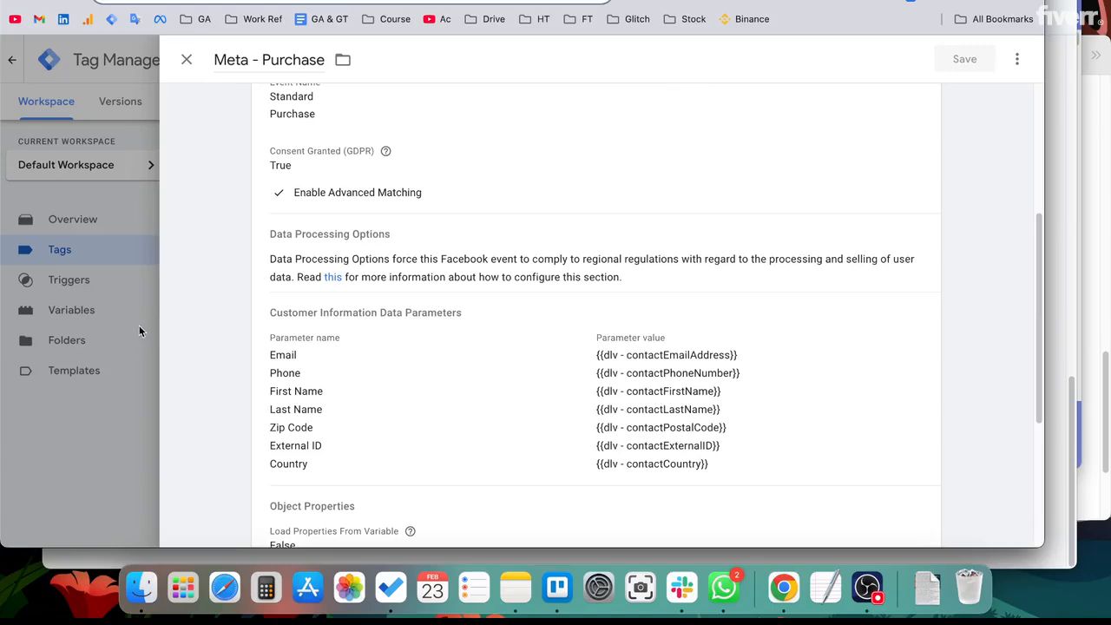
left_click(105, 267)
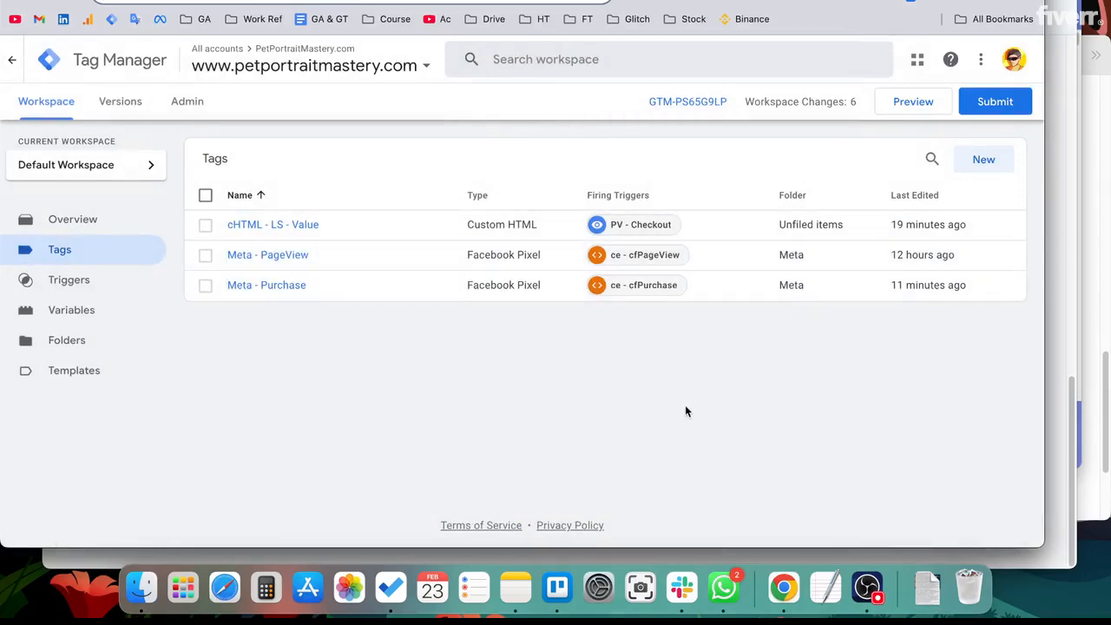
Review the container export options and items for Default Workspace, and leave without exporting.
left_click(981, 65)
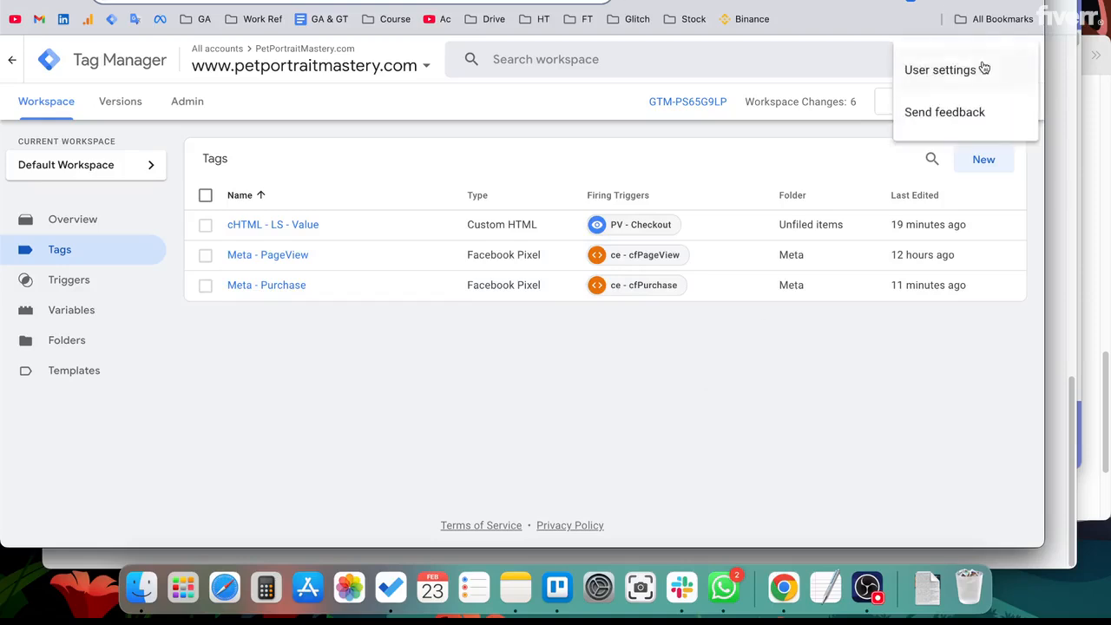
left_click(661, 347)
left_click(191, 104)
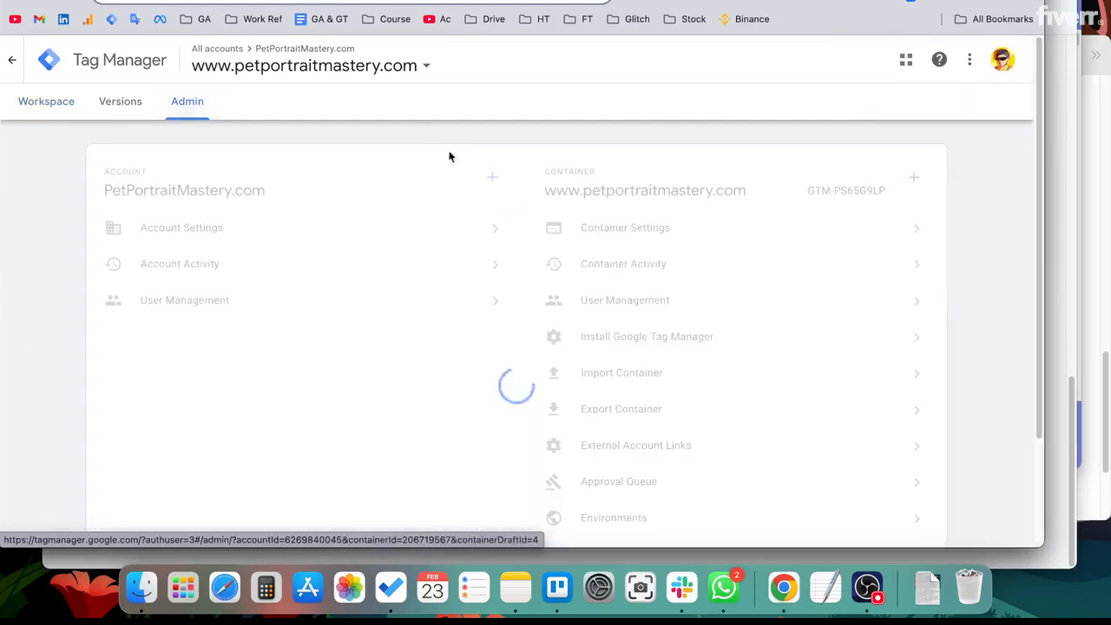
scroll(772, 347, "down", 1)
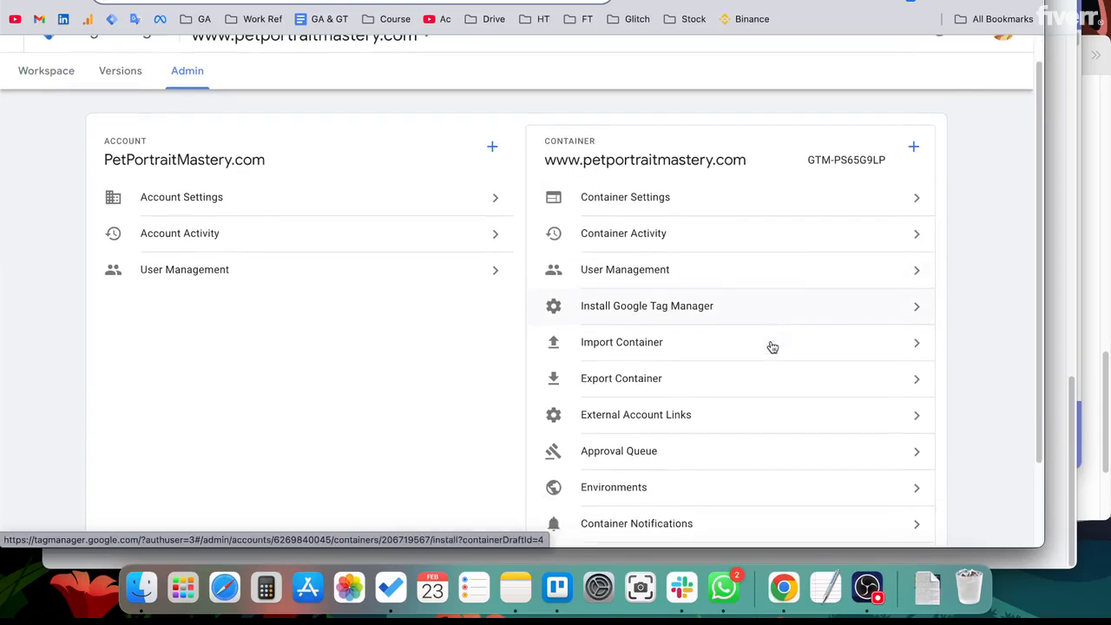
scroll(781, 307, "down", 1)
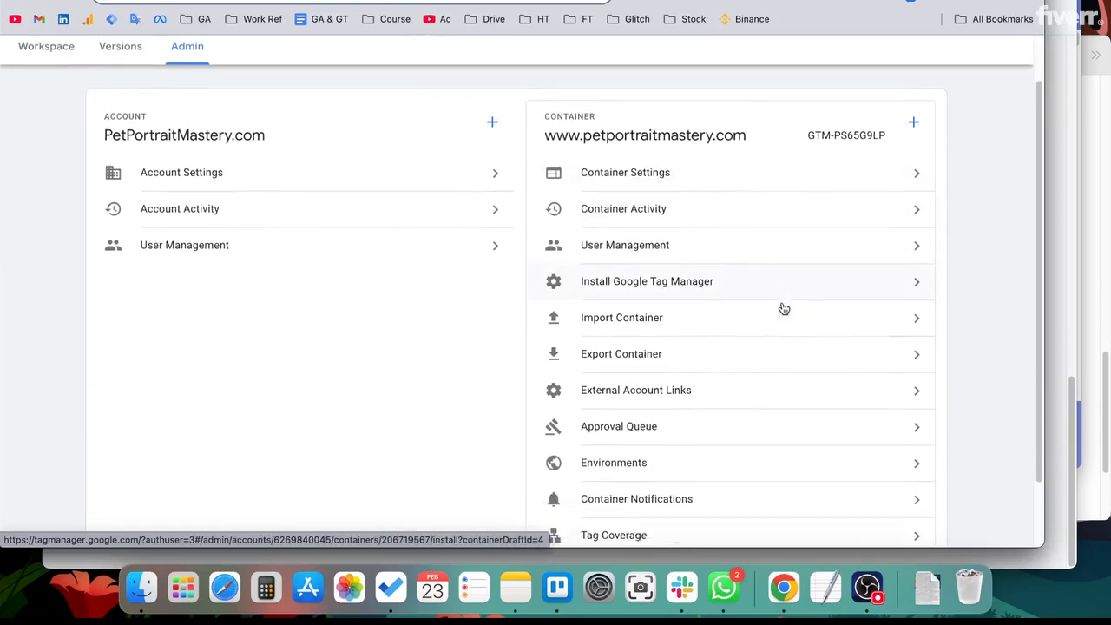
left_click(659, 350)
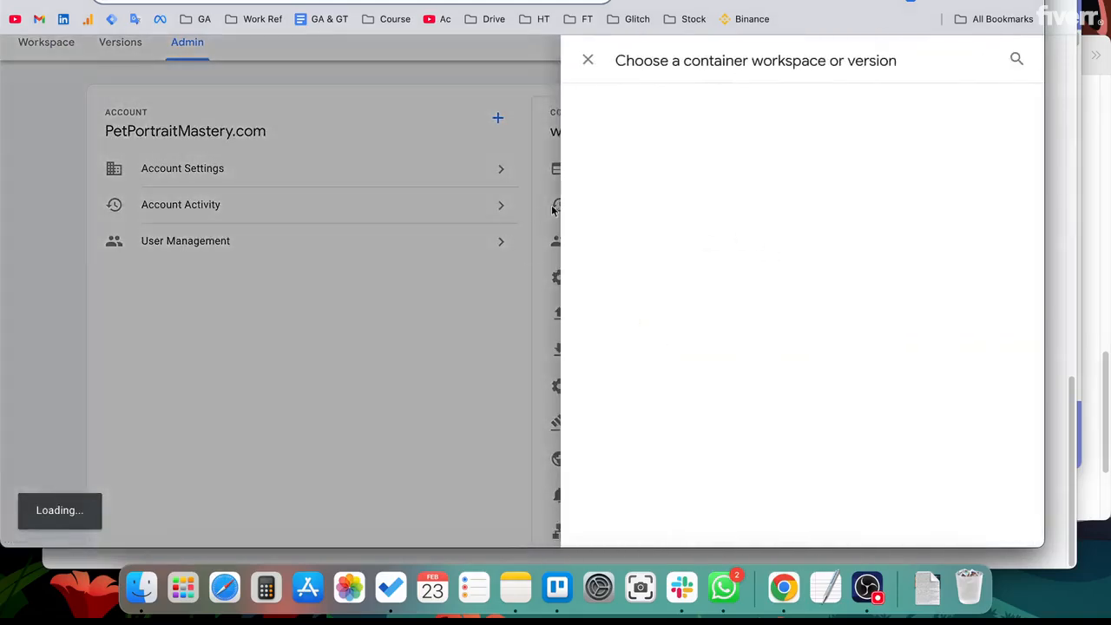
left_click(690, 170)
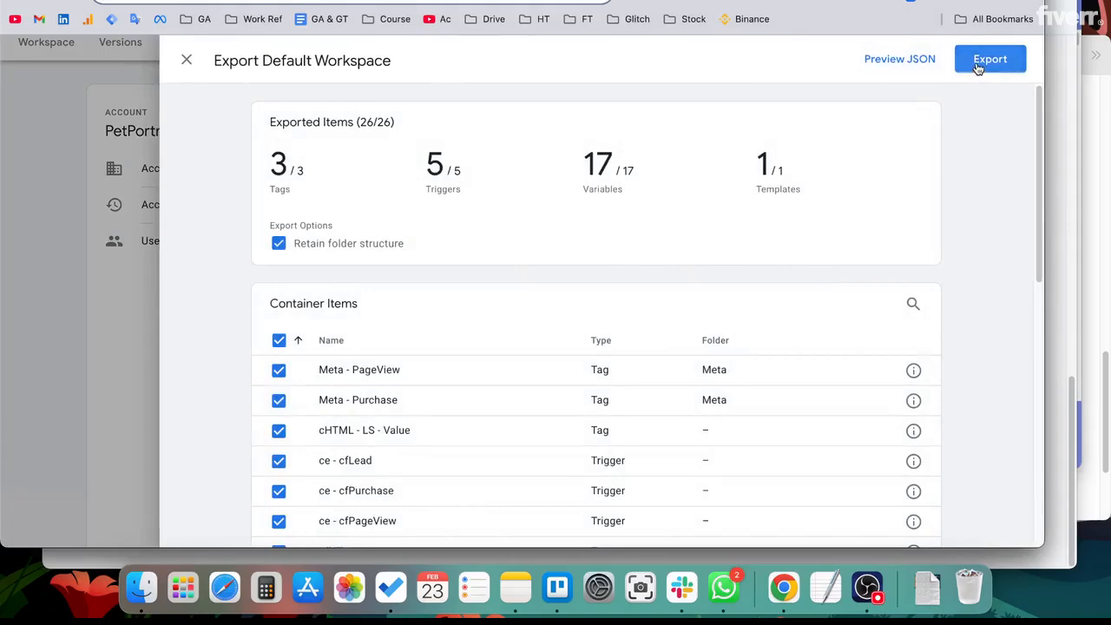
left_click(117, 178)
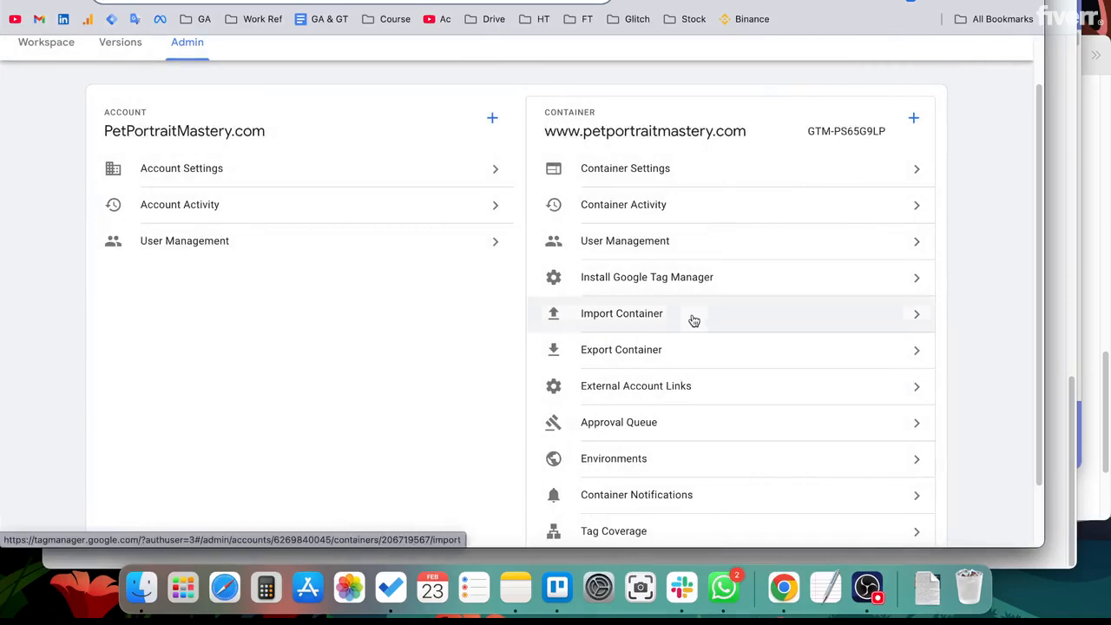
Try to import the container file clickfunnels meta browser.json from Downloads, and leave the container import.
left_click(693, 320)
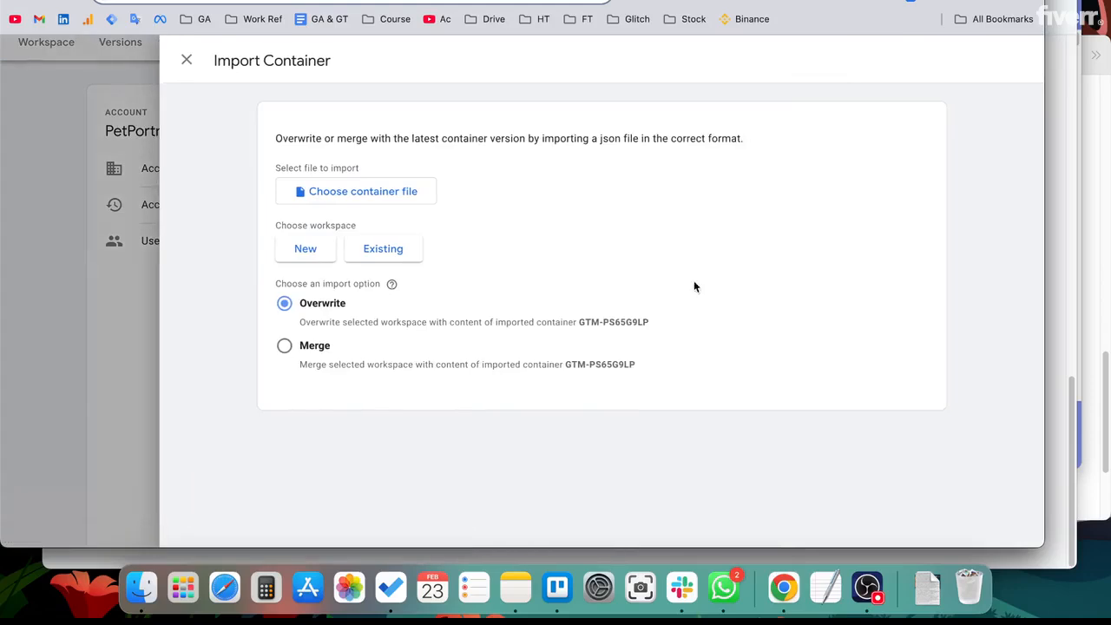
left_click(409, 196)
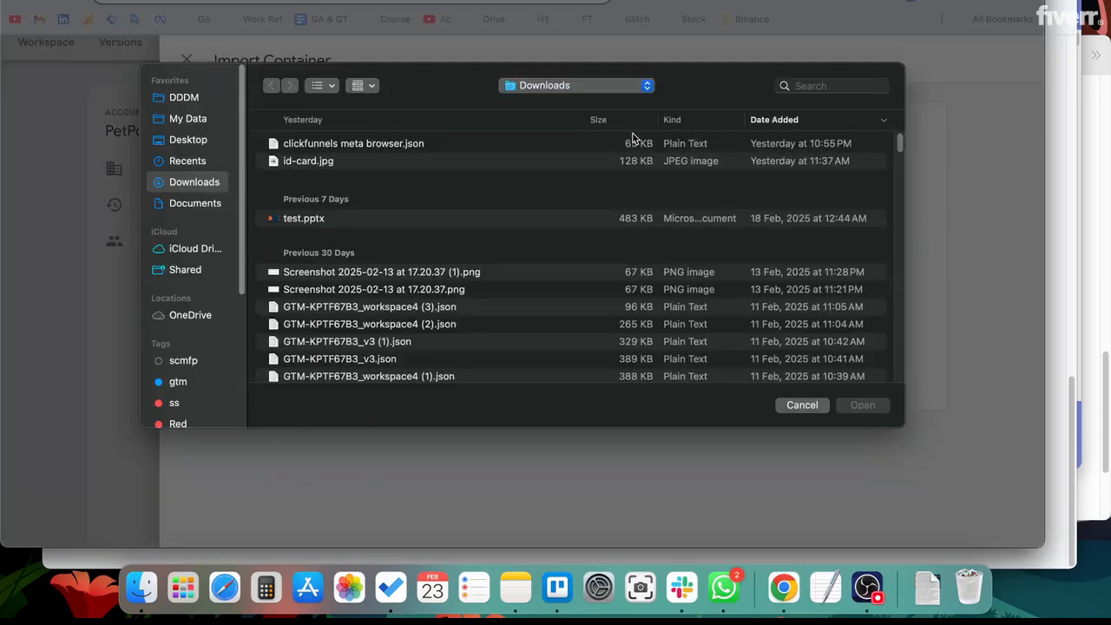
left_click(380, 146)
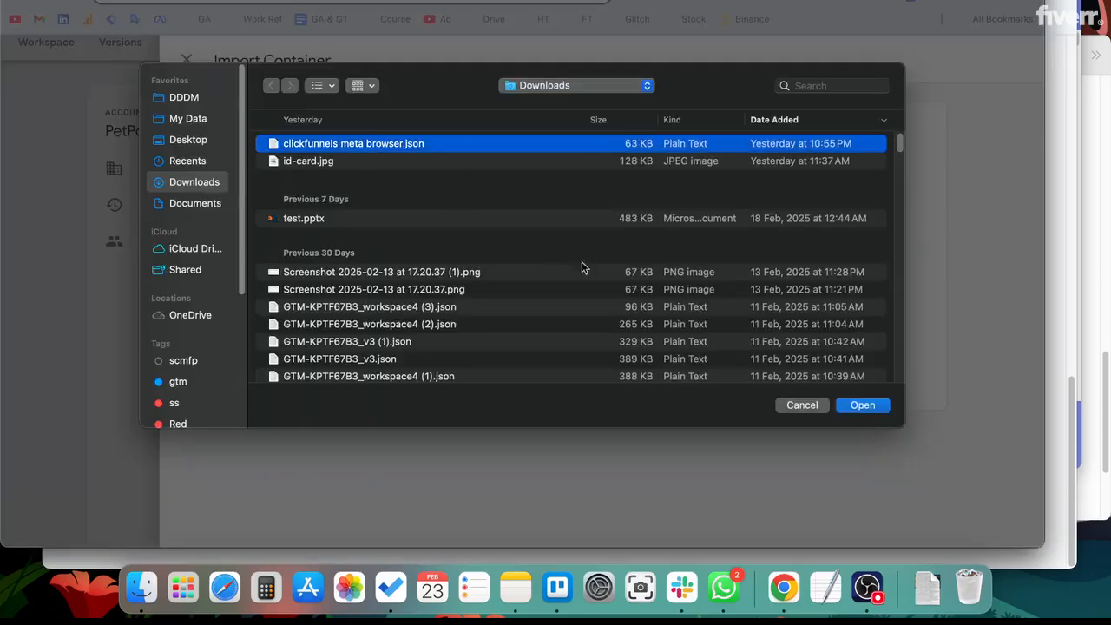
left_click(863, 405)
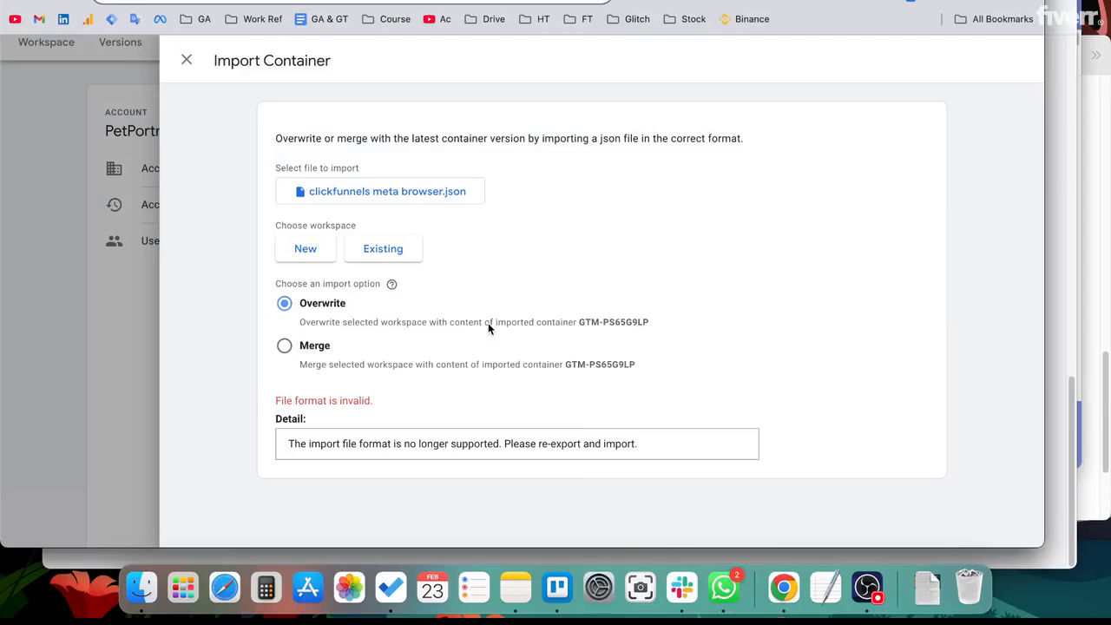
left_click(185, 62)
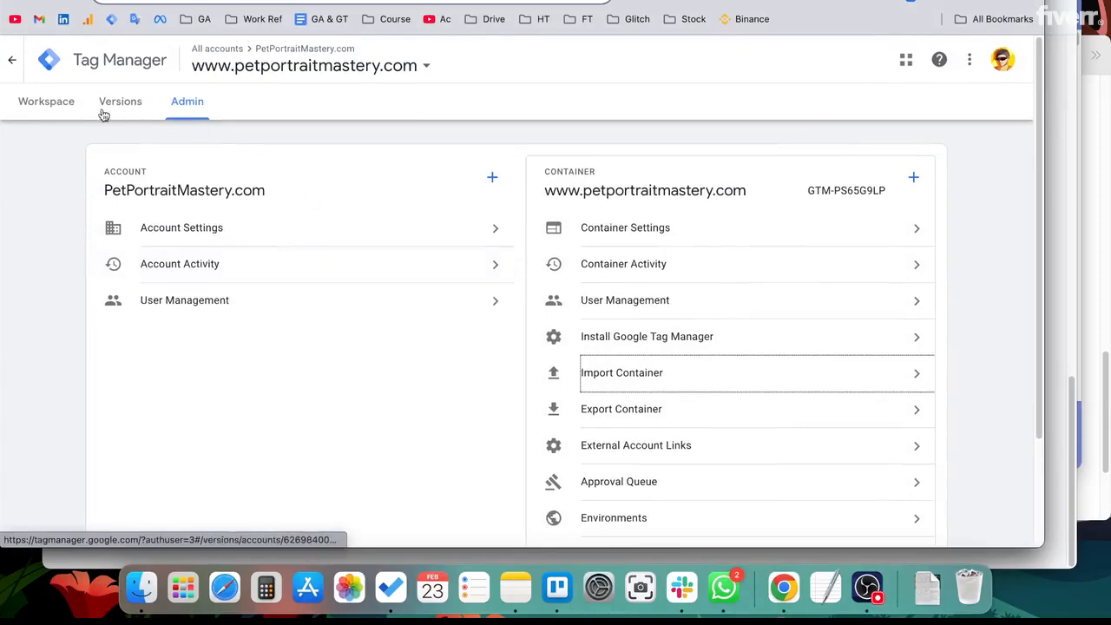
Return to Default Workspace and look through its tags and user-defined variables.
left_click(46, 102)
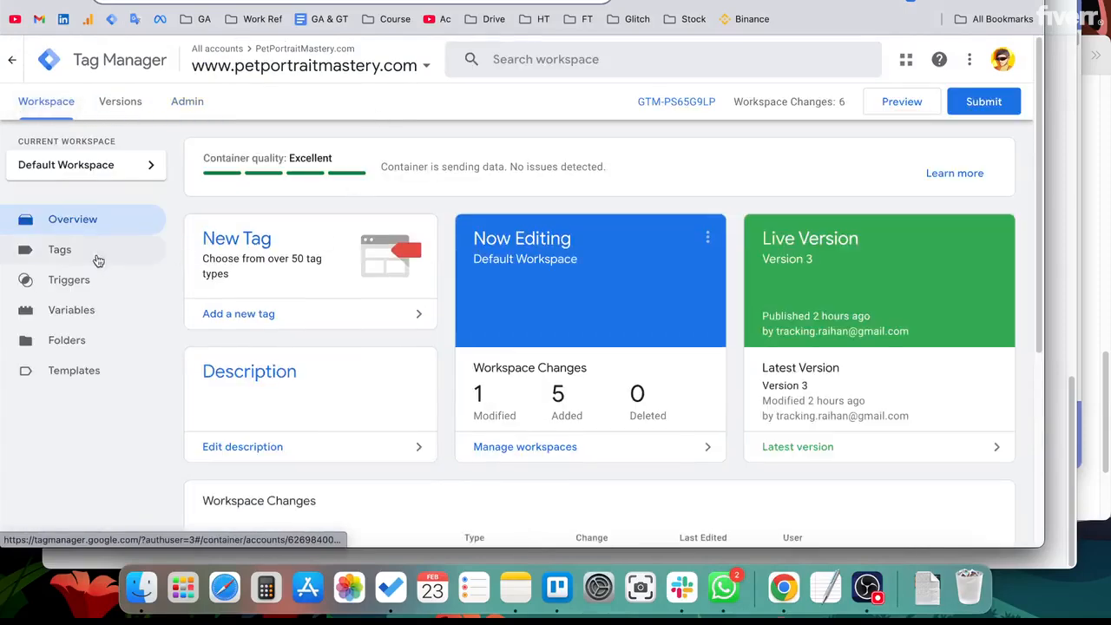
left_click(90, 253)
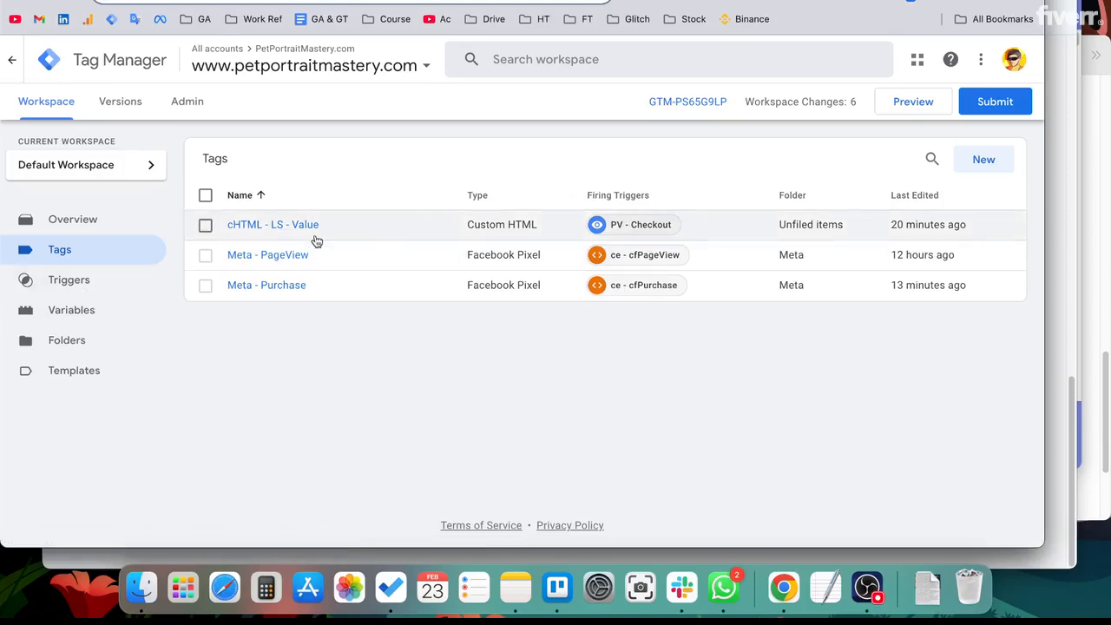
left_click(87, 313)
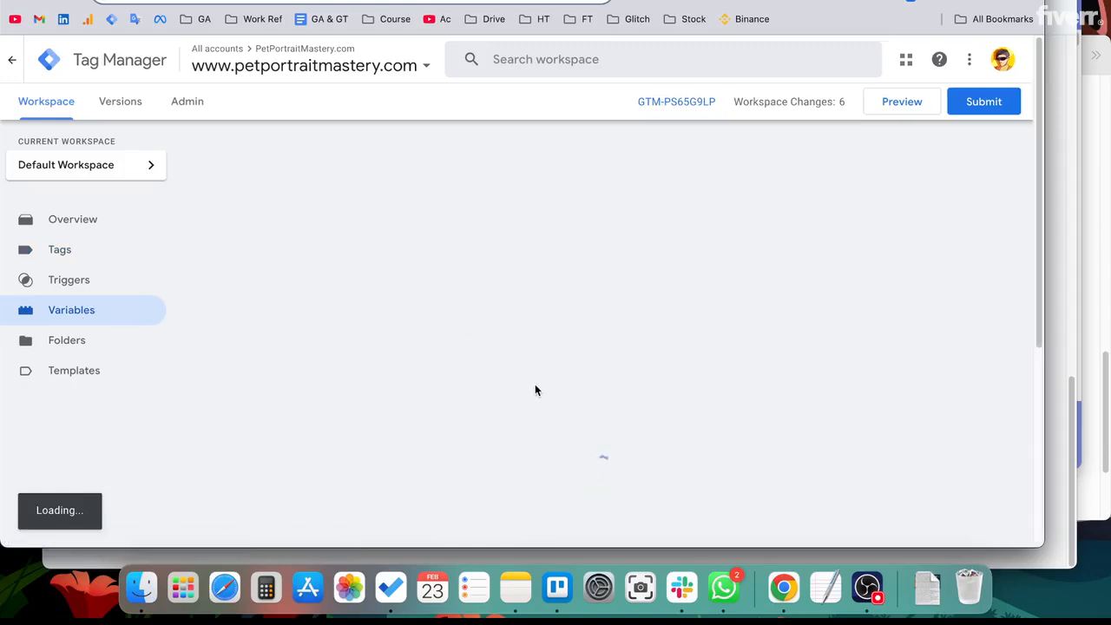
scroll(534, 390, "down", 5)
scroll(343, 332, "down", 3)
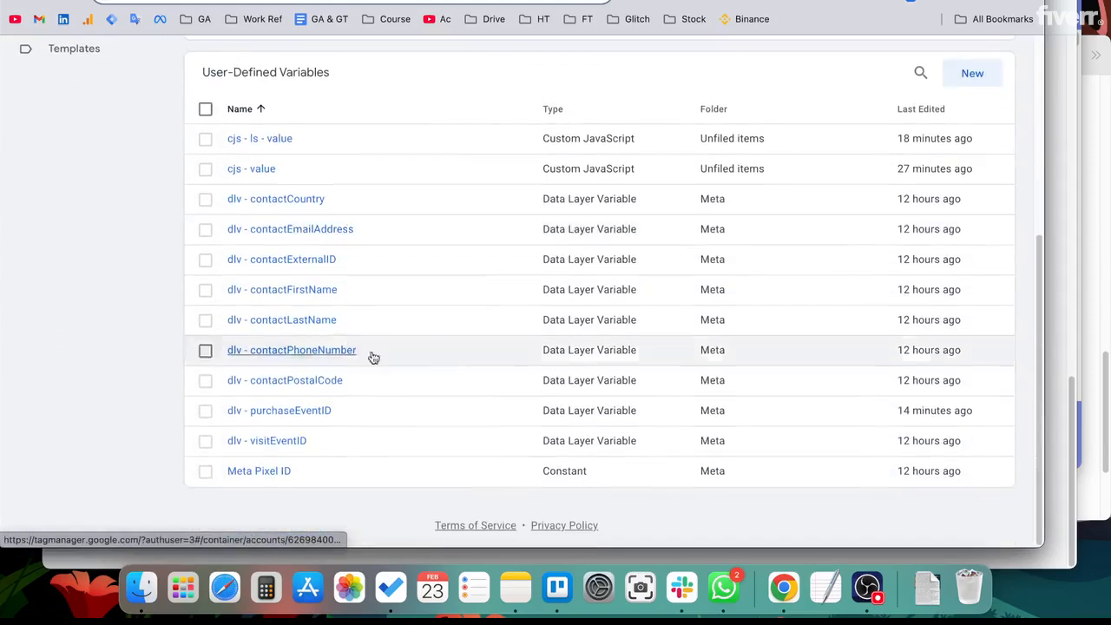
Inspect the constant value of the Meta Pixel ID variable and close it without changes.
left_click(250, 471)
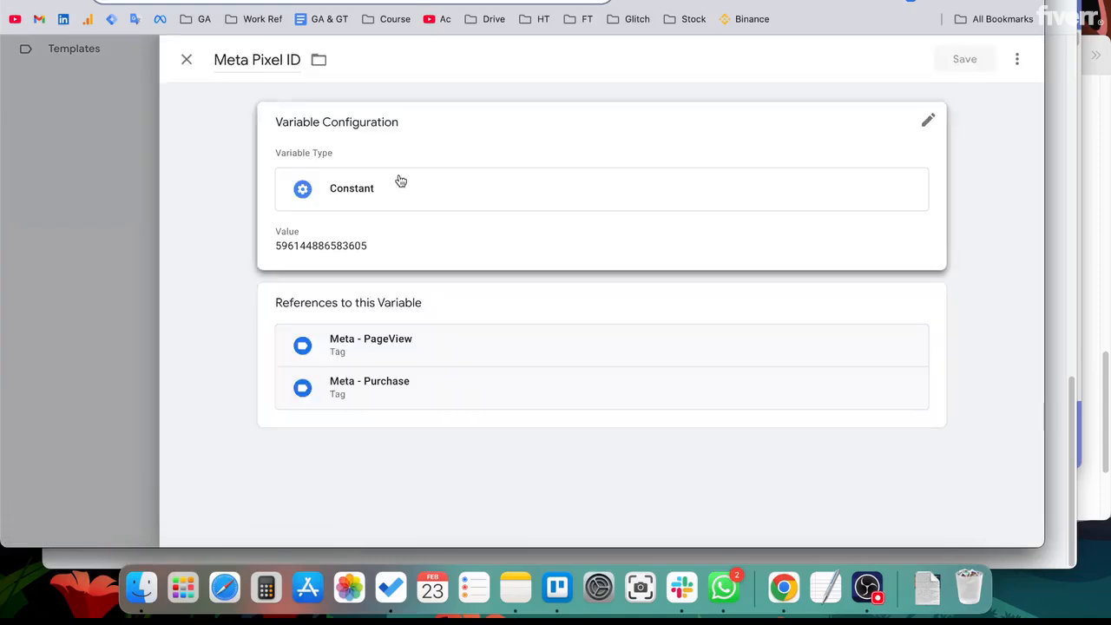
left_click(425, 243)
left_click(376, 275)
left_click_drag(375, 274, 285, 273)
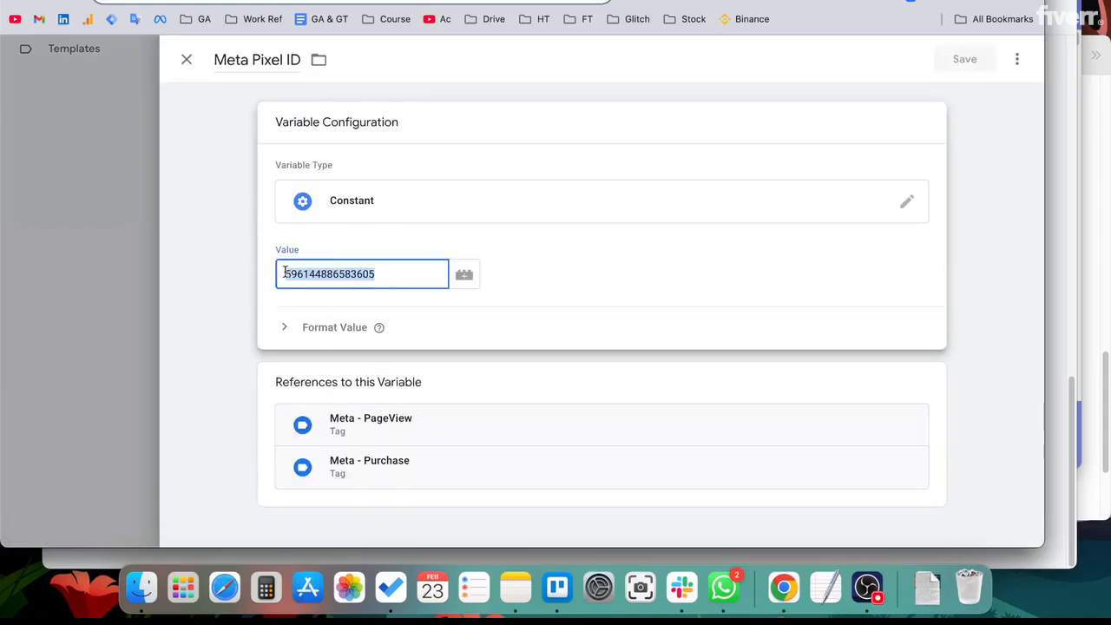
left_click(133, 163)
scroll(414, 218, "up", 5)
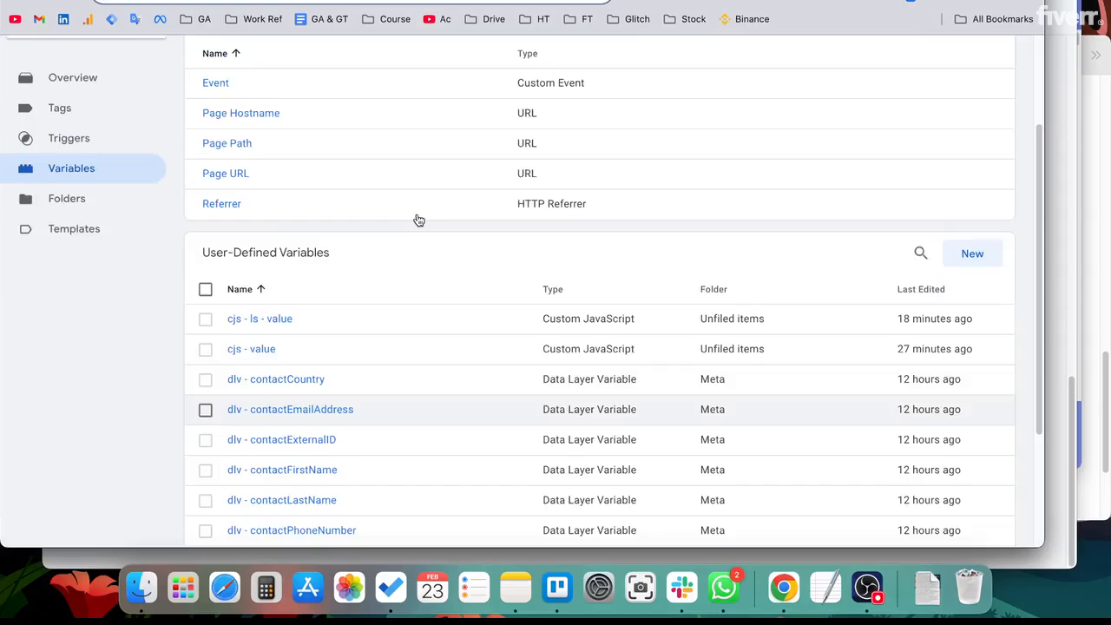
scroll(417, 220, "up", 3)
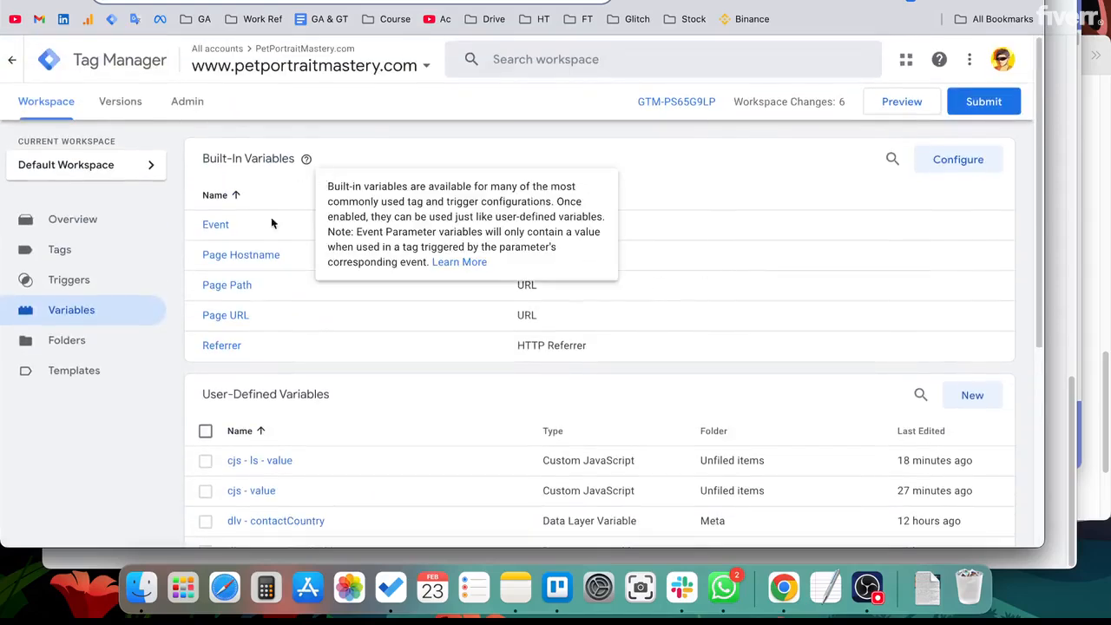
Preview the container and connect Tag Assistant to the Pet Portrait Mastery checkout page, with the debug signal included in the URL.
left_click(88, 251)
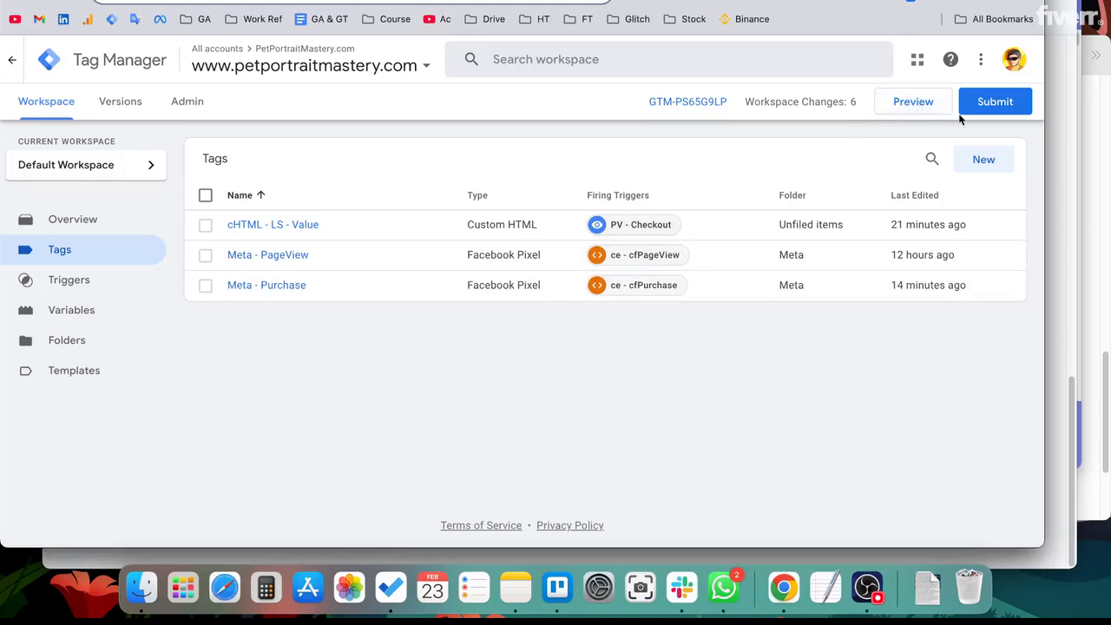
left_click(911, 106)
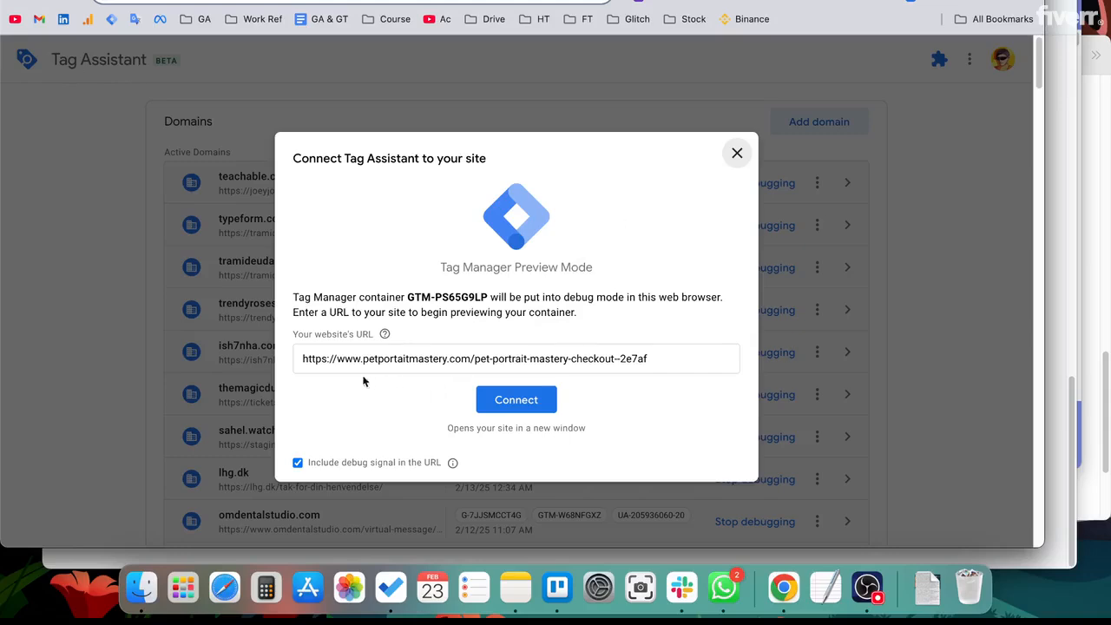
left_click_drag(679, 354, 303, 360)
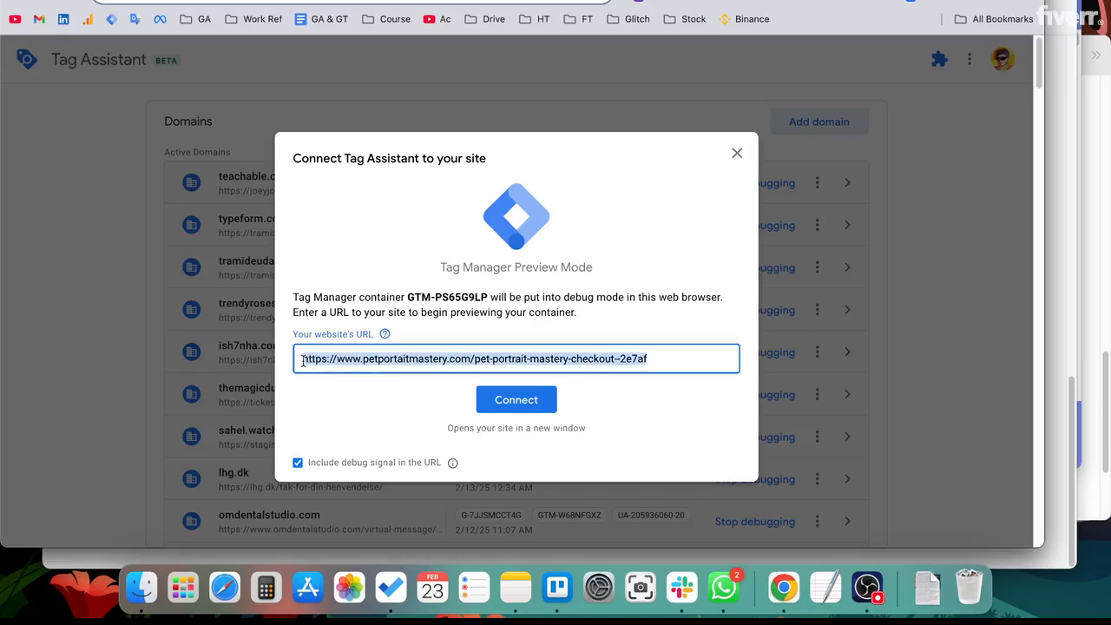
left_click(676, 356)
left_click(526, 402)
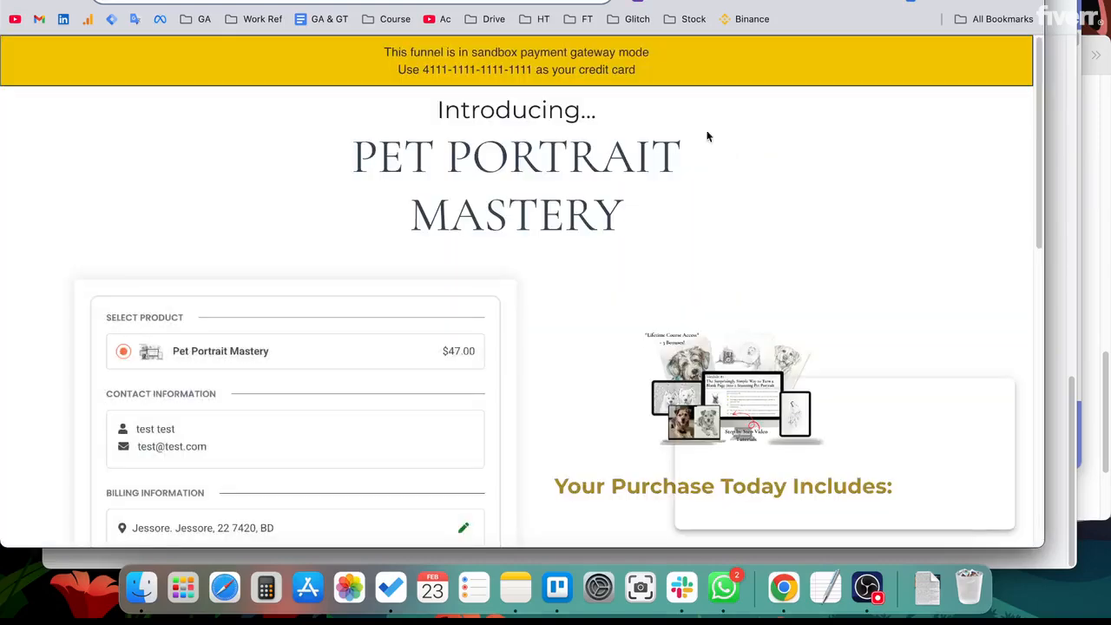
scroll(553, 273, "down", 3)
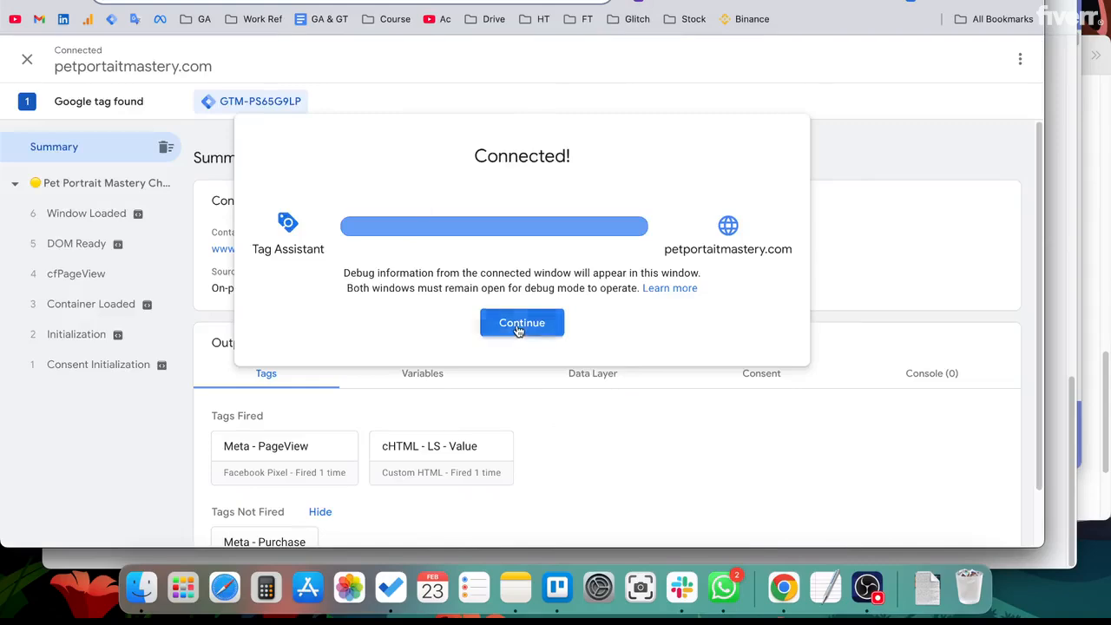
left_click(518, 325)
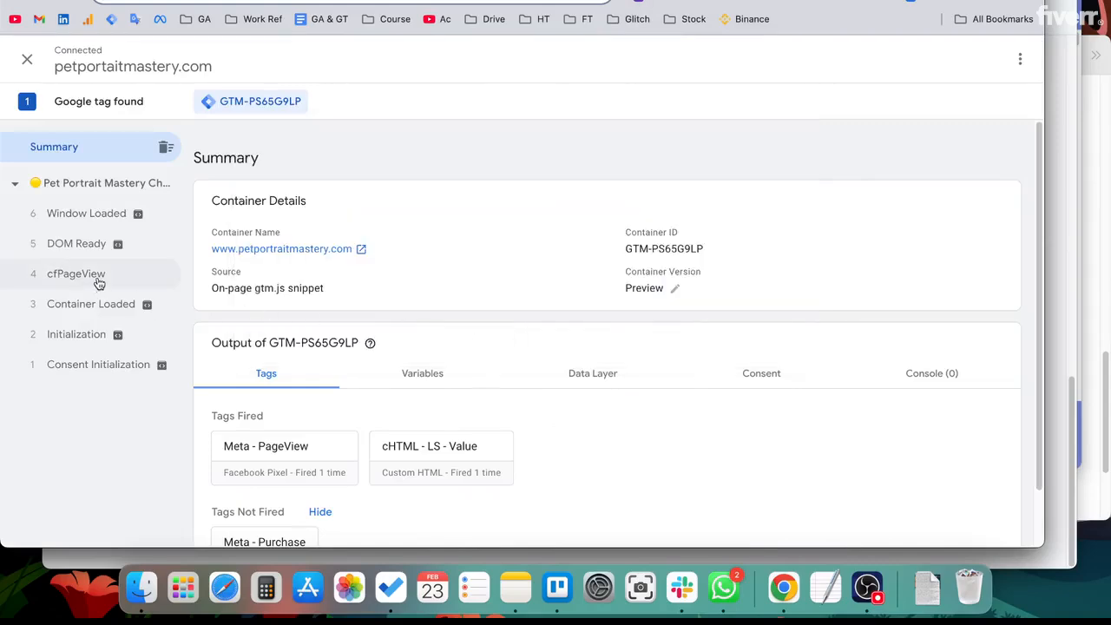
Check the Meta - PageView tag's firing details under the cfPageView event and close them.
left_click(99, 279)
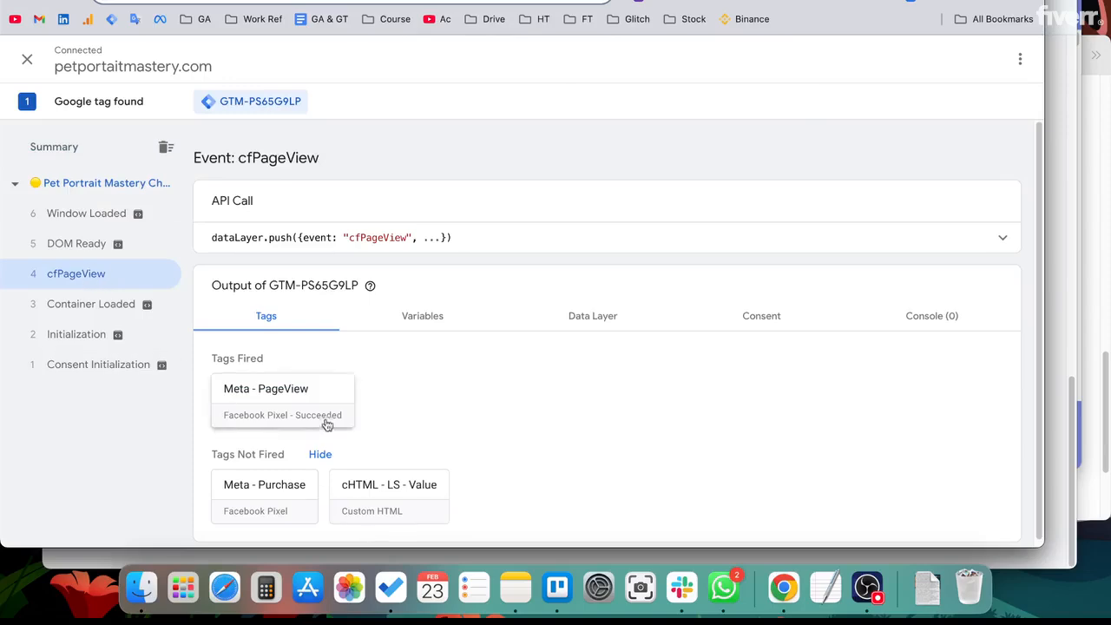
left_click(296, 421)
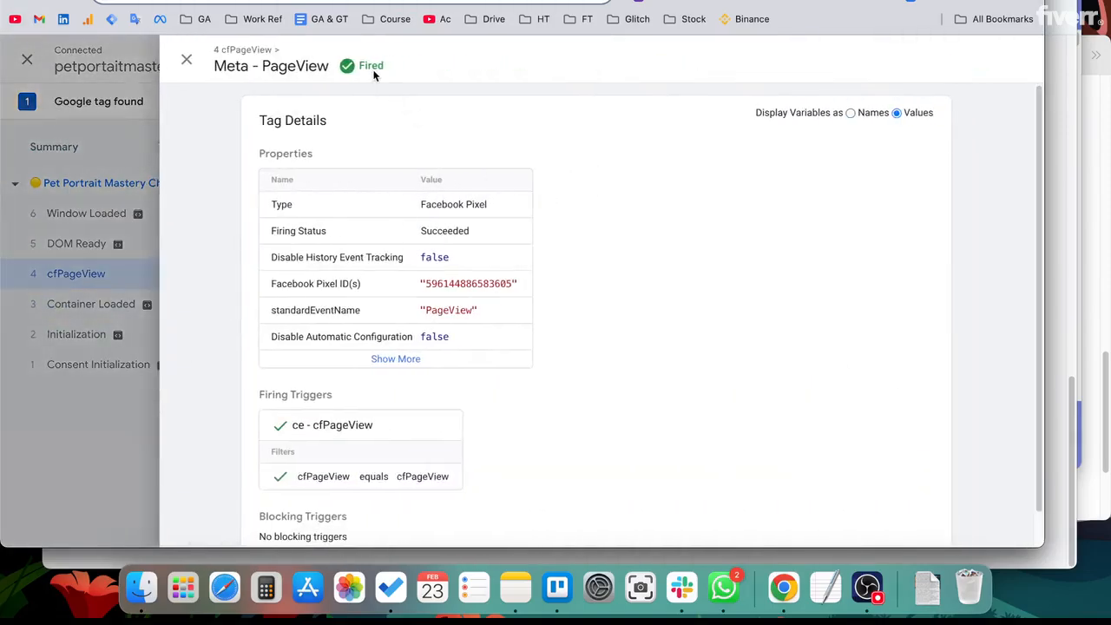
left_click(113, 223)
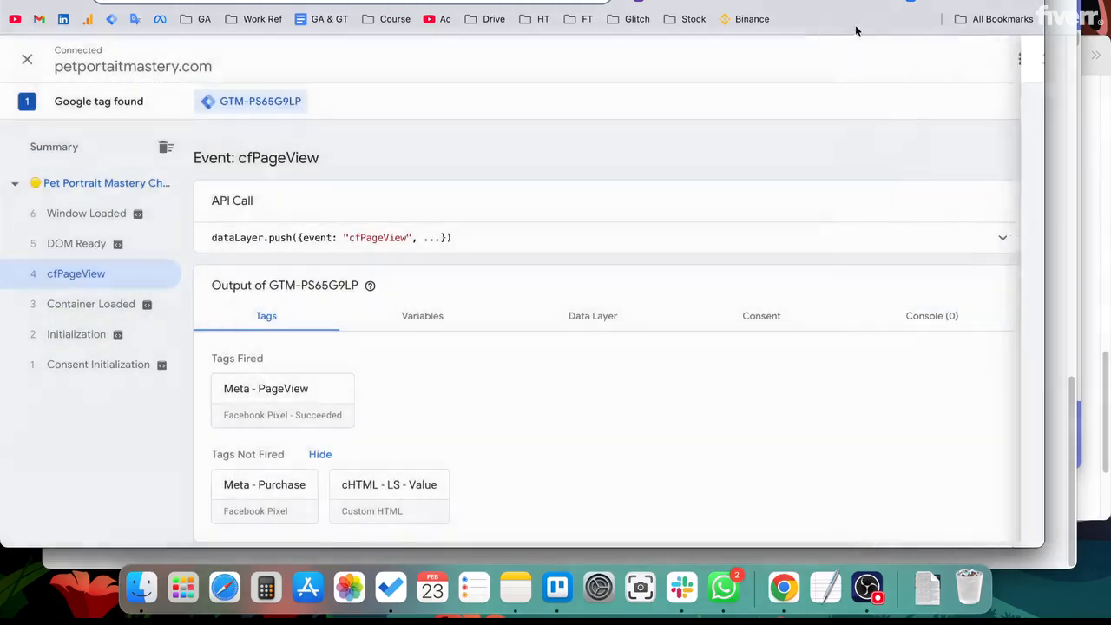
On the checkout page, examine the PageView event and its hashed cn matching parameter in Meta Pixel Helper, and close it.
left_click(734, 4)
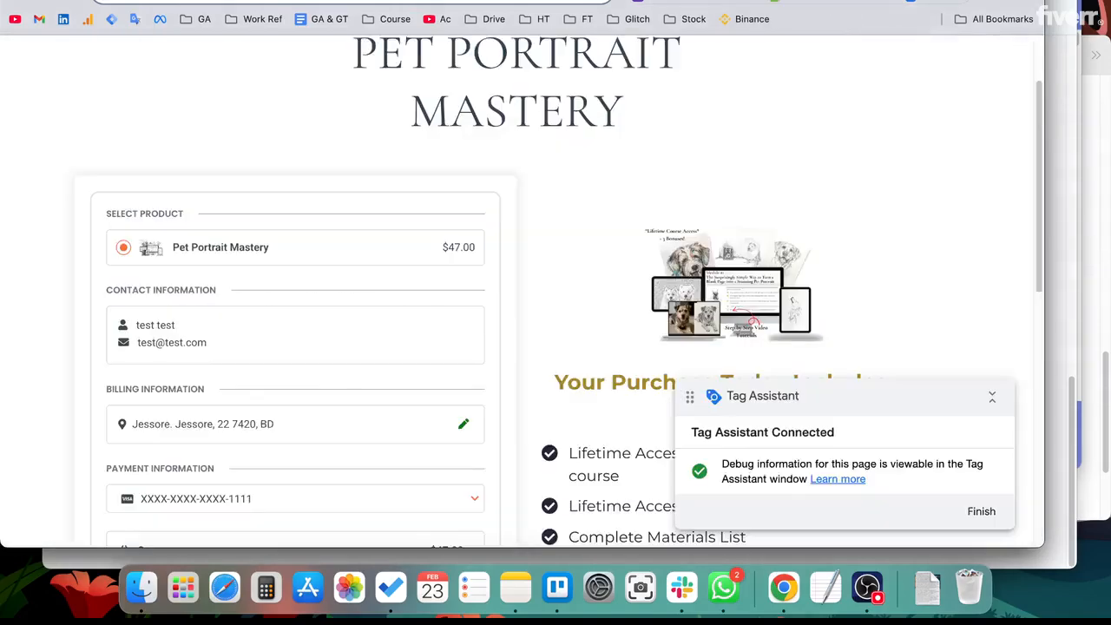
left_click(771, 4)
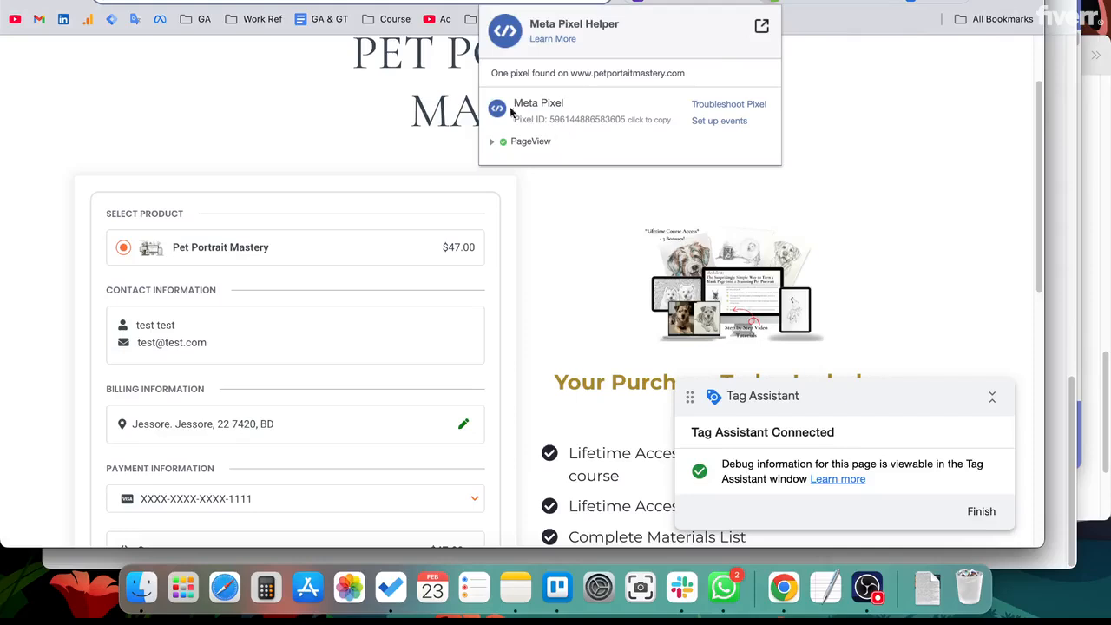
left_click(492, 141)
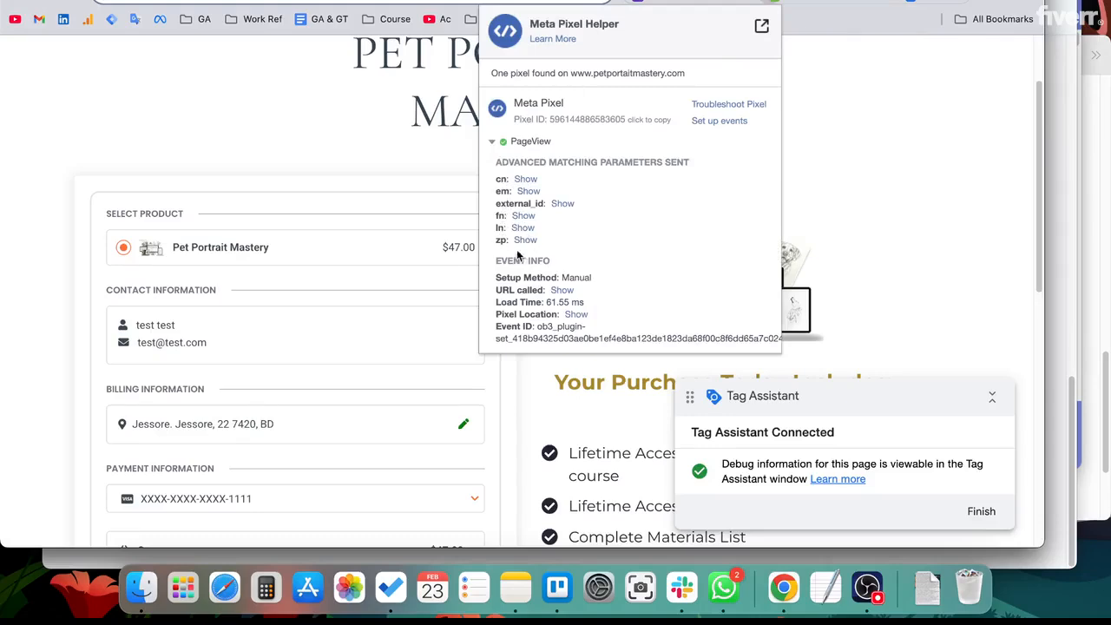
left_click(524, 178)
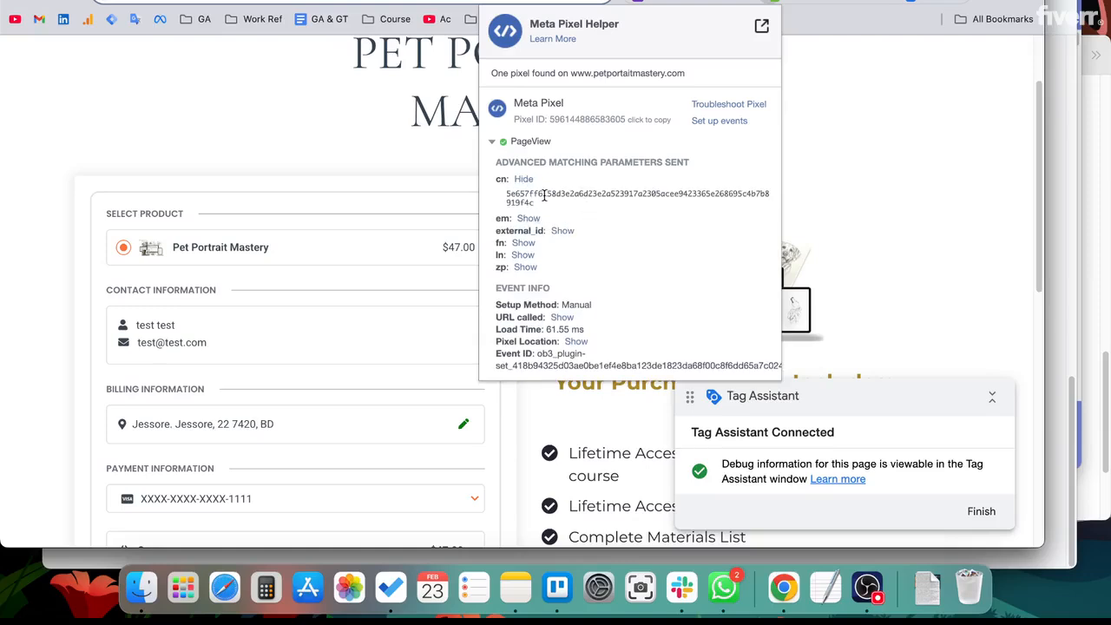
left_click_drag(533, 203, 506, 197)
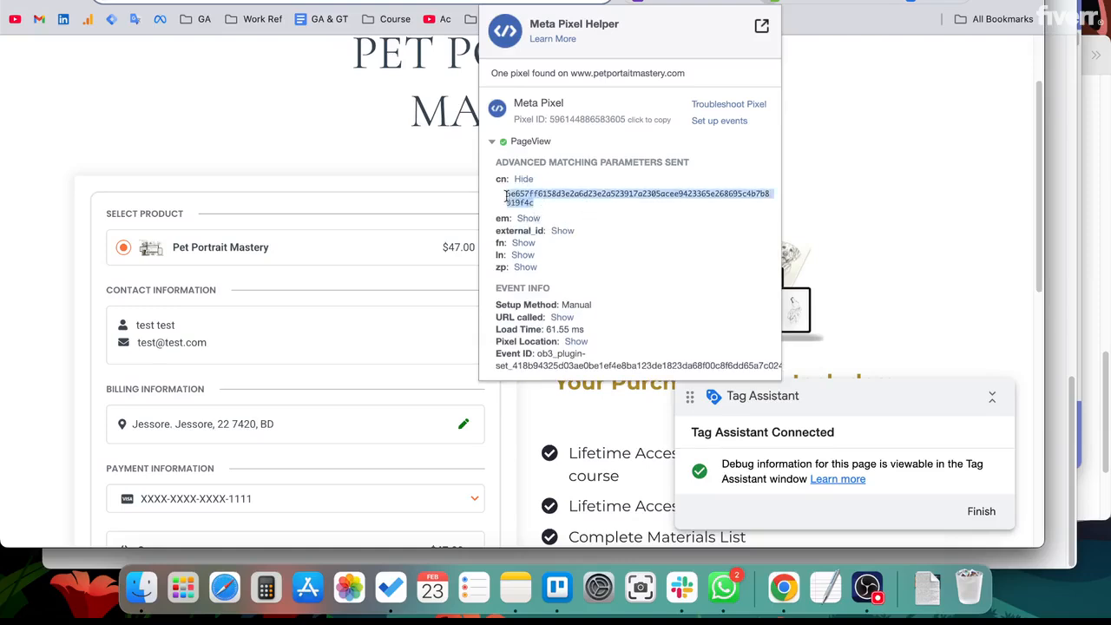
left_click(560, 202)
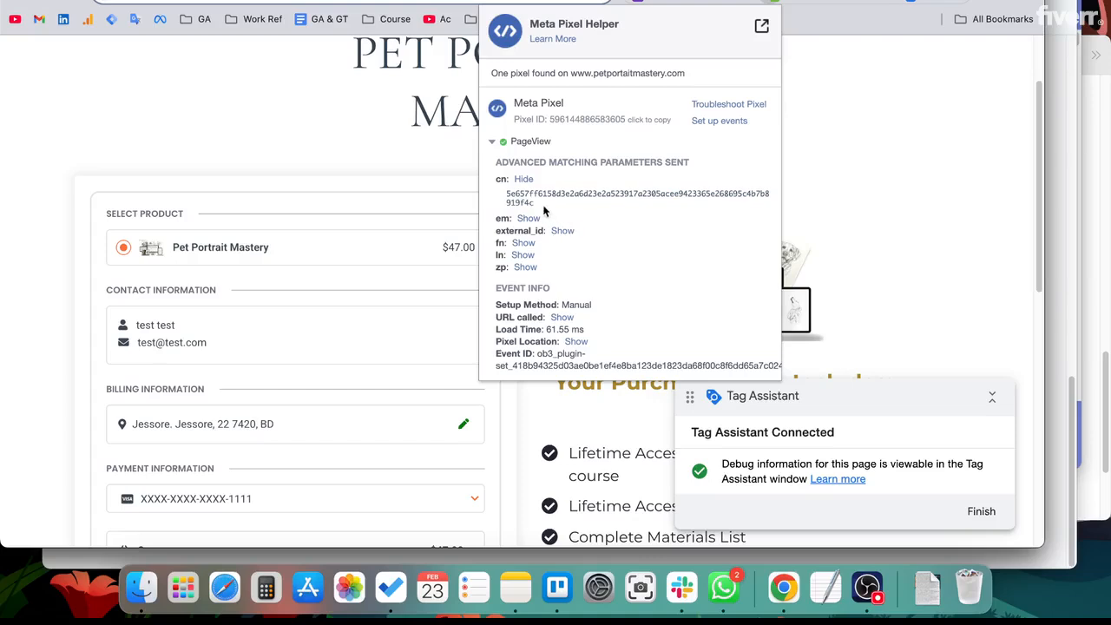
left_click_drag(534, 204, 509, 197)
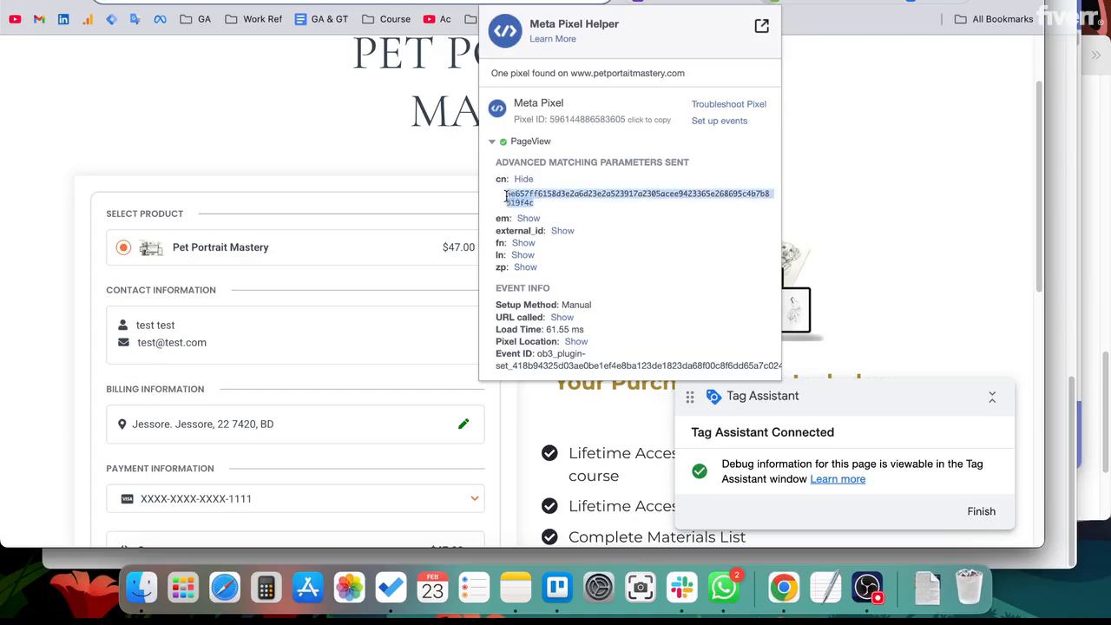
left_click(548, 208)
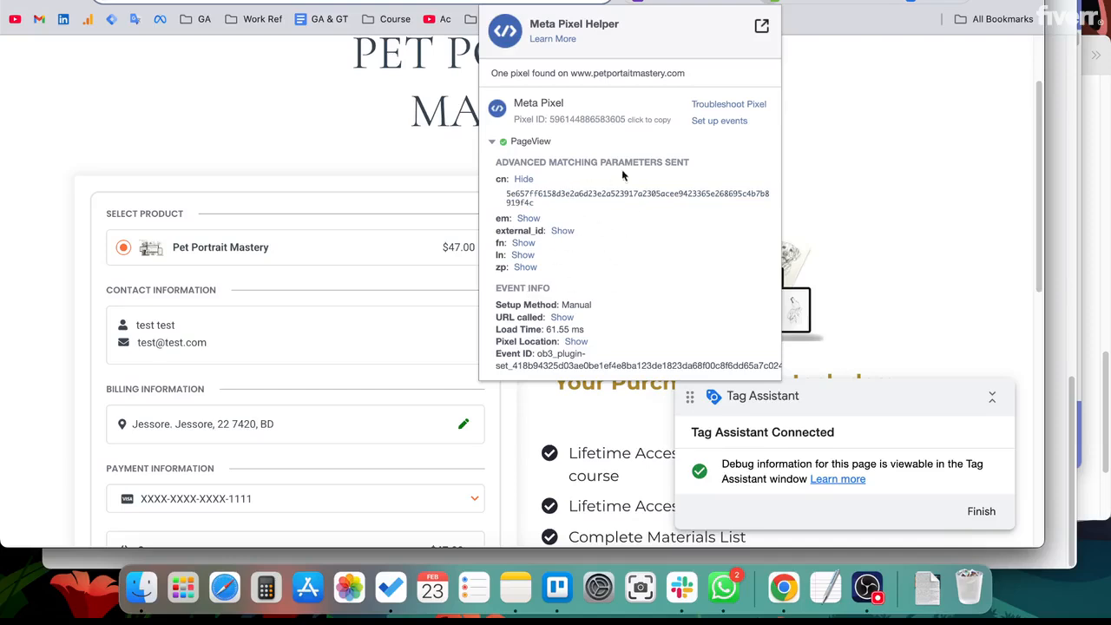
left_click(861, 102)
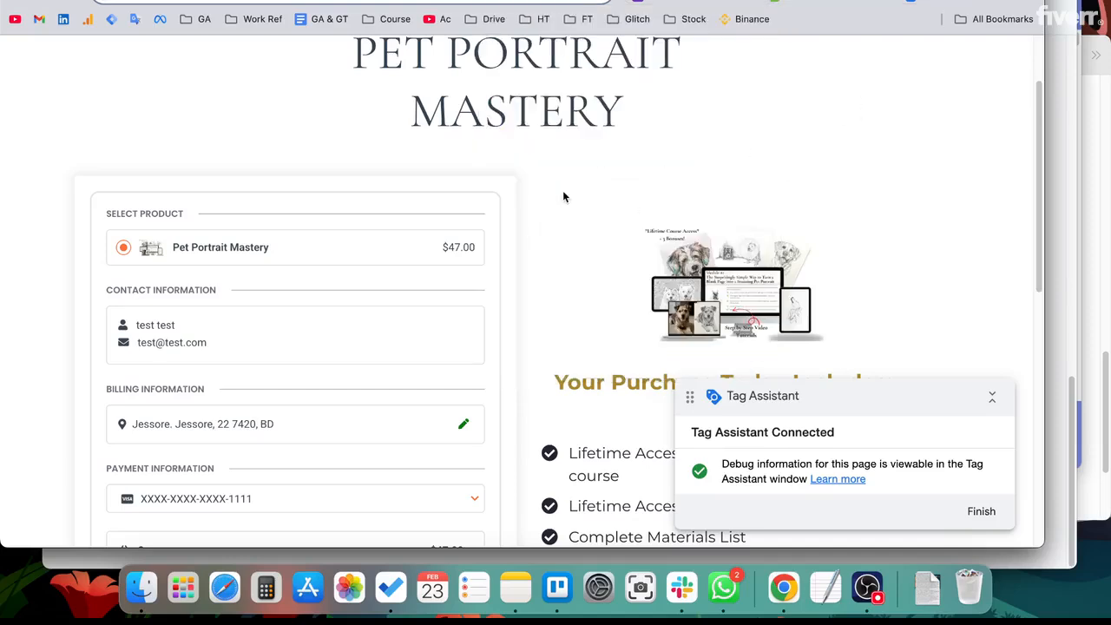
Review the Pet Portrait Mastery checkout details and submit the $47.00 test order with the saved payment method.
scroll(562, 197, "down", 3)
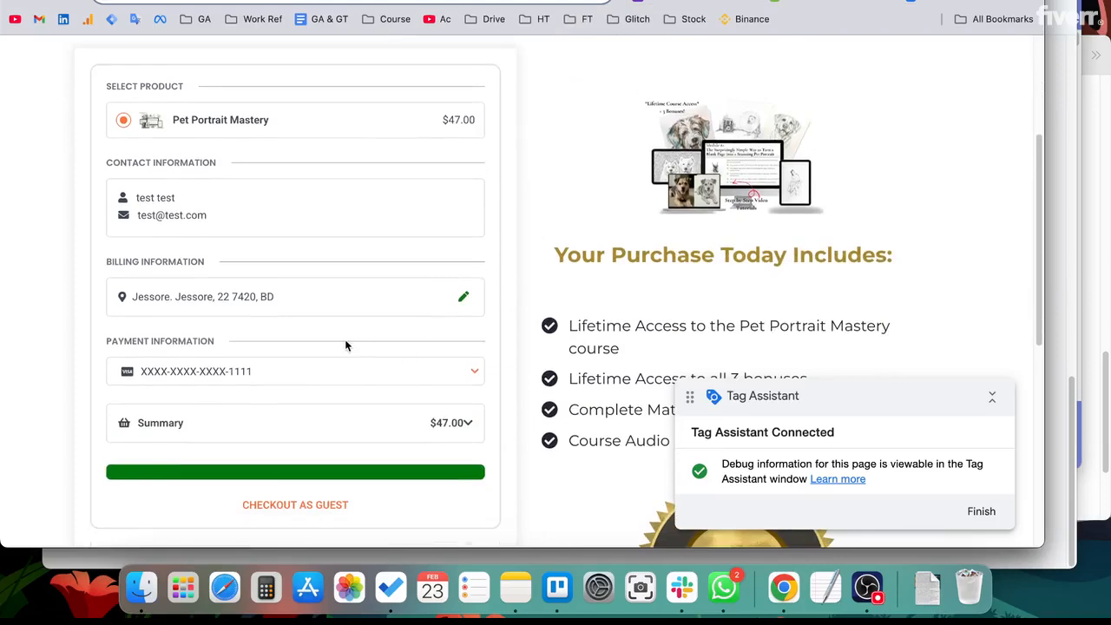
scroll(345, 342, "down", 1)
scroll(322, 397, "down", 1)
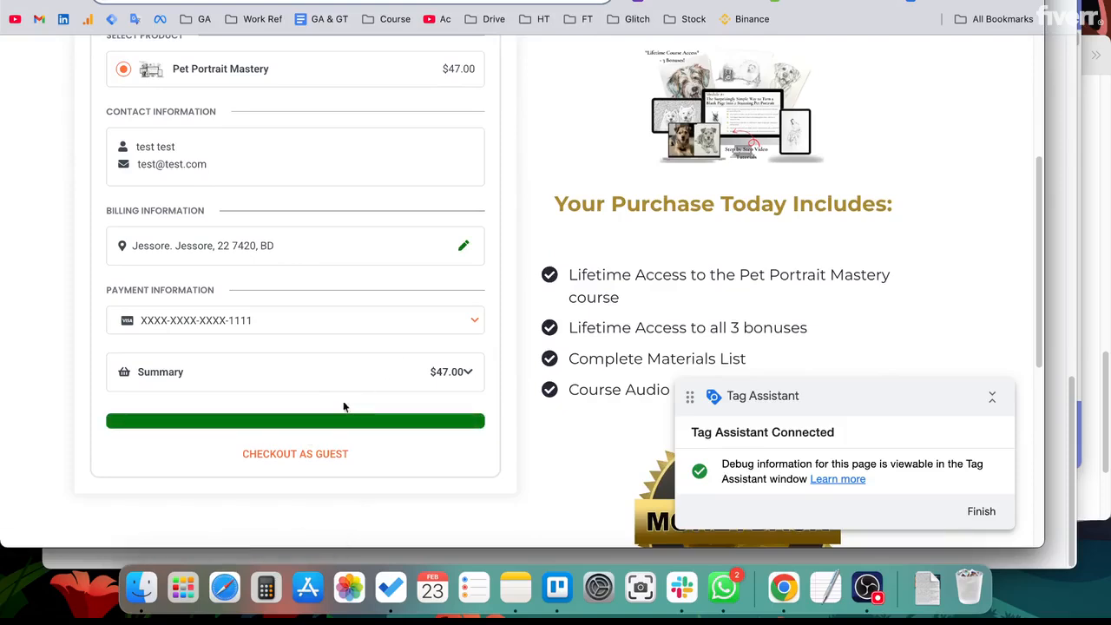
scroll(542, 308, "up", 2)
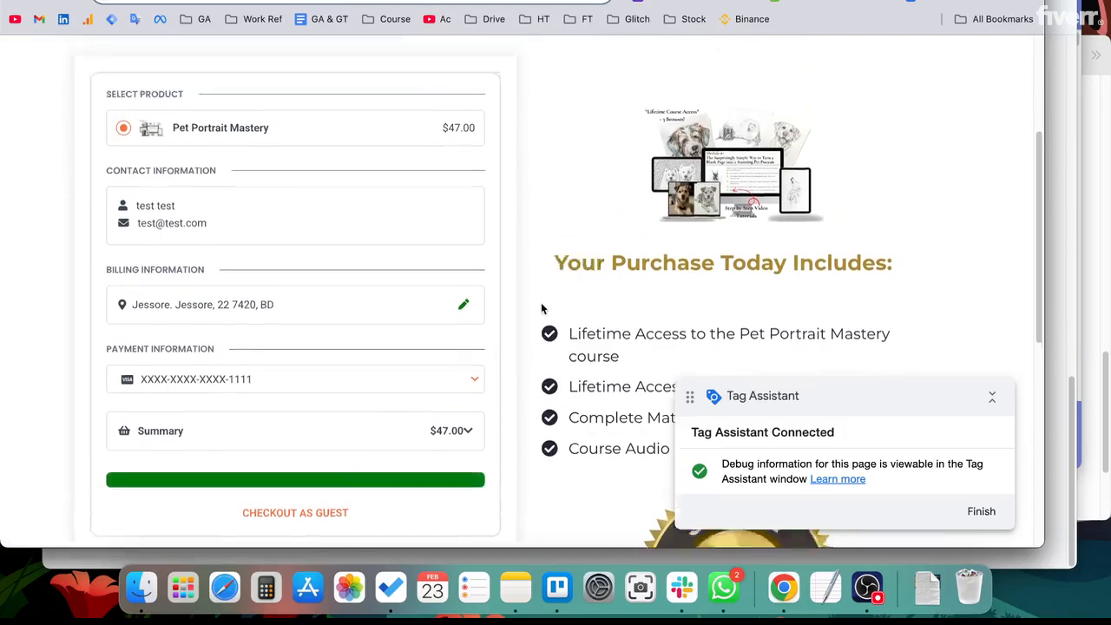
scroll(390, 372, "down", 4)
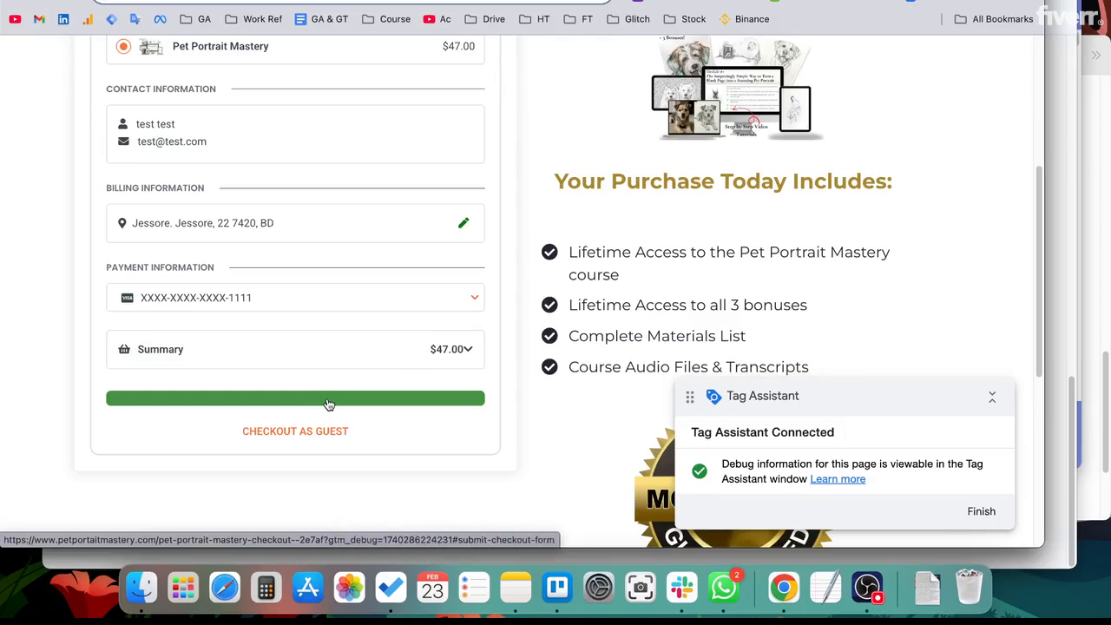
scroll(328, 403, "up", 1)
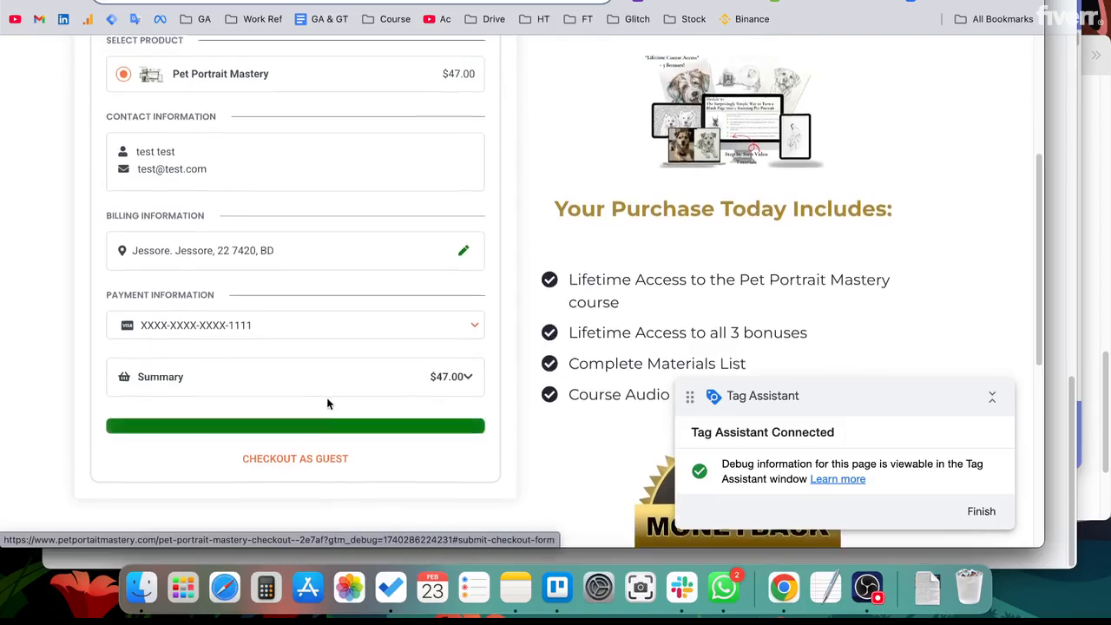
scroll(327, 401, "down", 2)
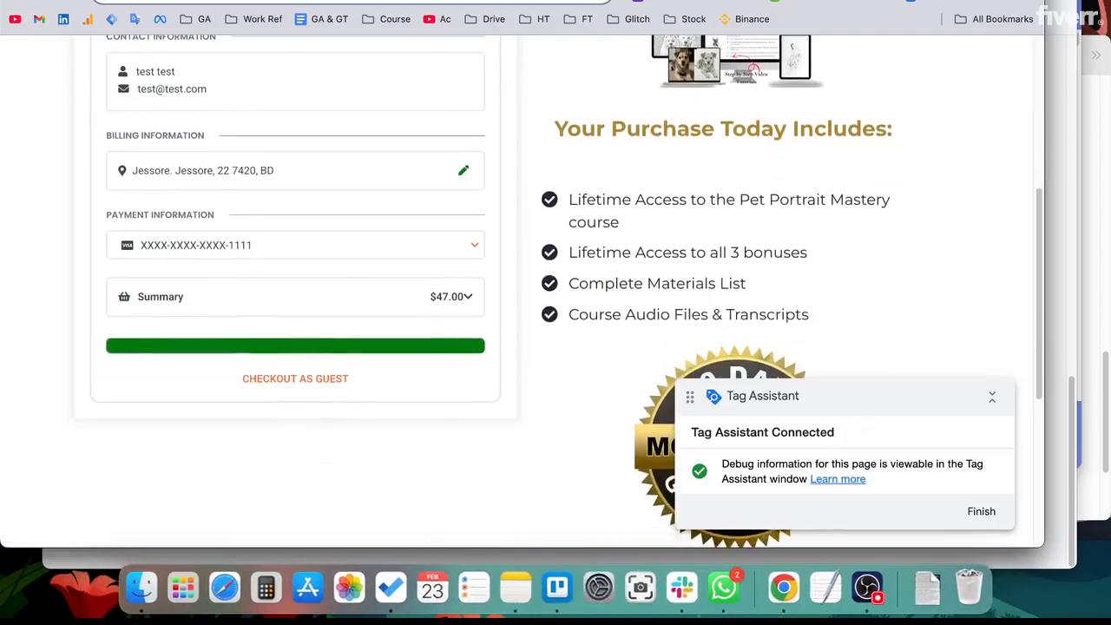
left_click(460, 1)
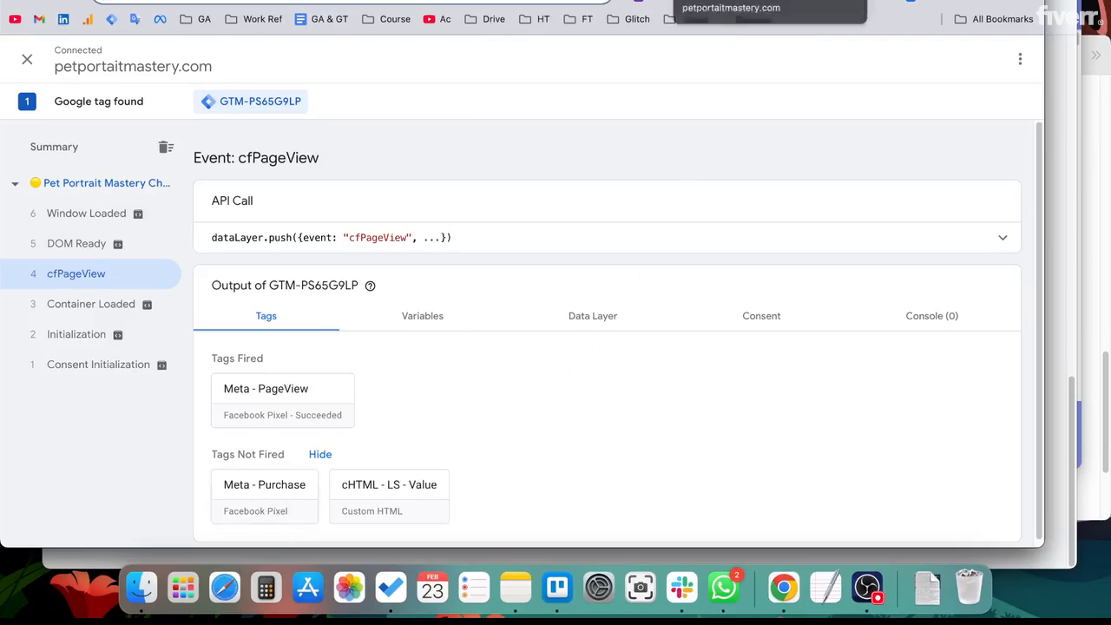
left_click(699, 1)
left_click(320, 351)
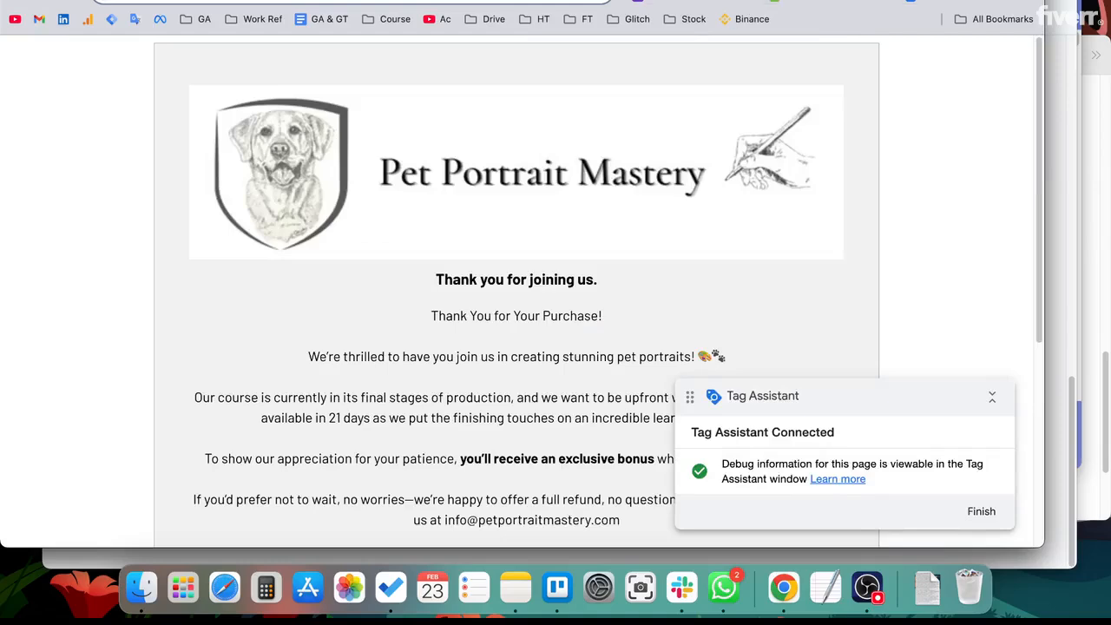
In Tag Assistant, inspect the Meta - Purchase tag's value and firing details under the cfPurchase event and close them.
left_click(416, 2)
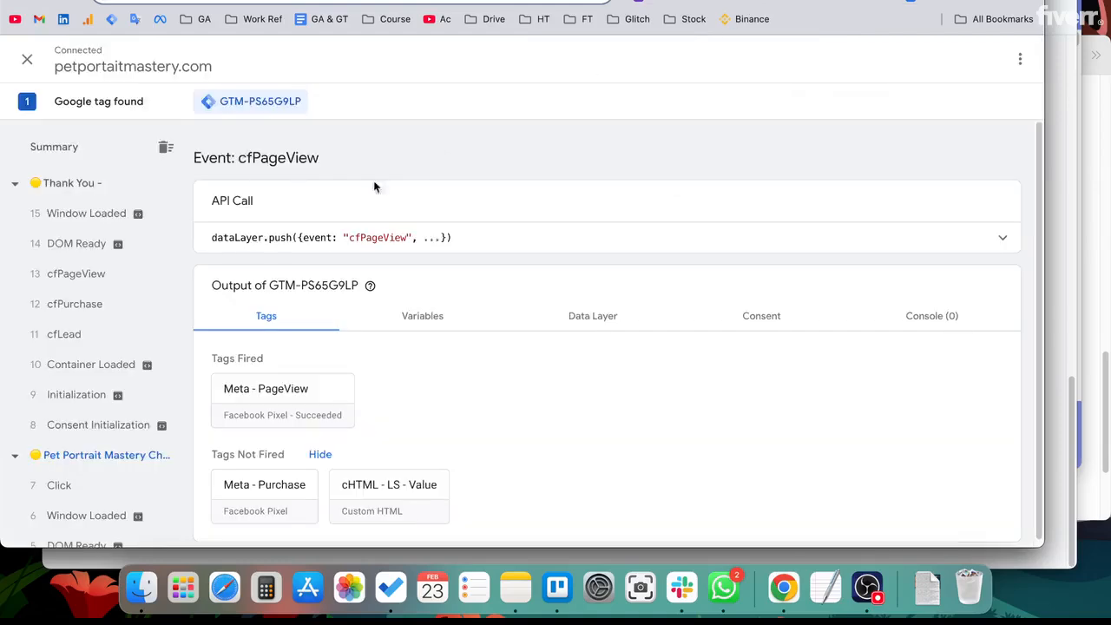
left_click(84, 308)
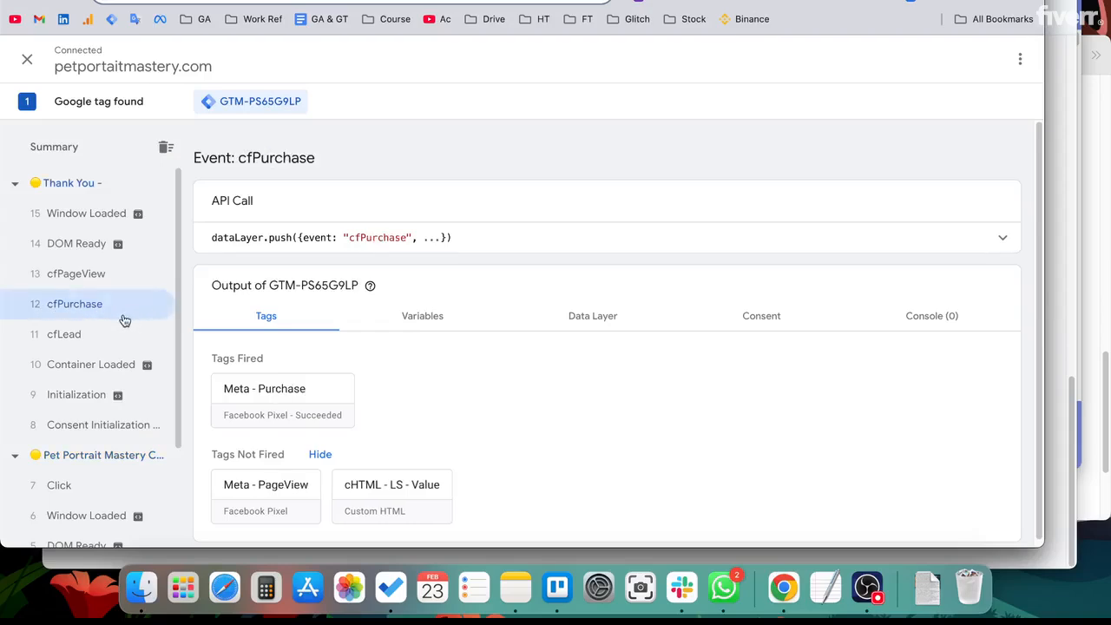
left_click(278, 406)
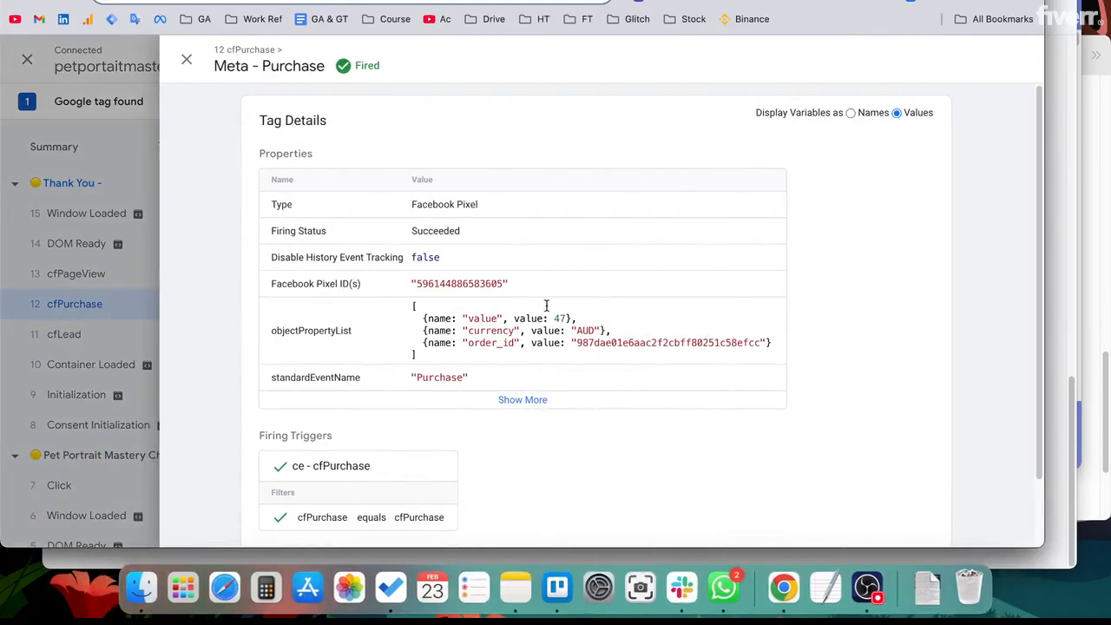
double_click(557, 318)
left_click(117, 345)
On the thank-you page, examine the Purchase event's parameters in Meta Pixel Helper and reveal its order_id.
key("ctrl+Tab")
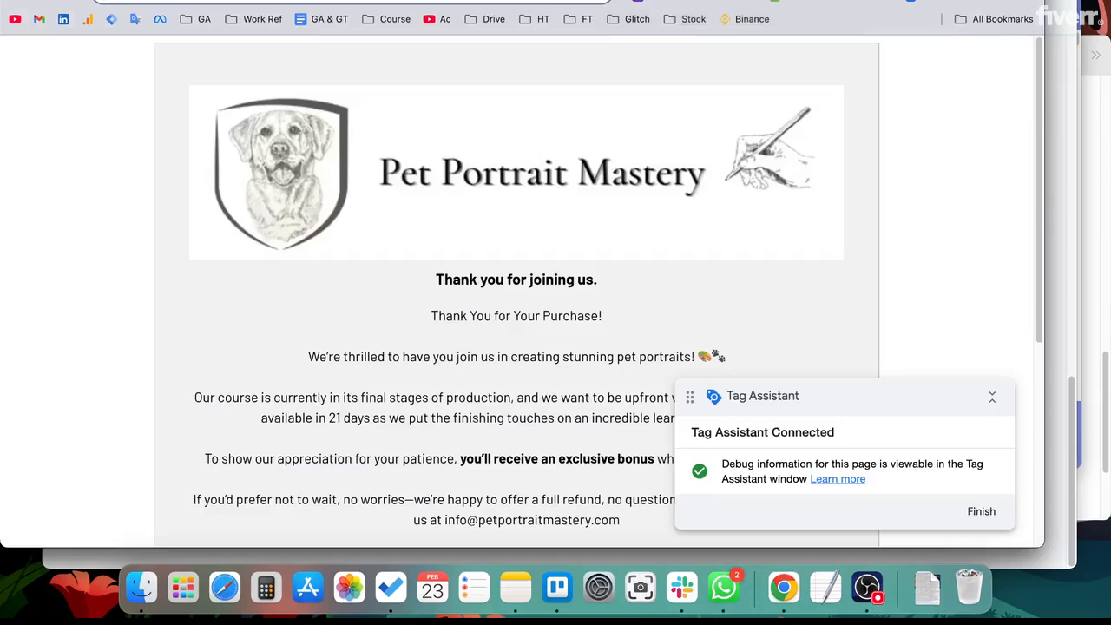
left_click(771, 5)
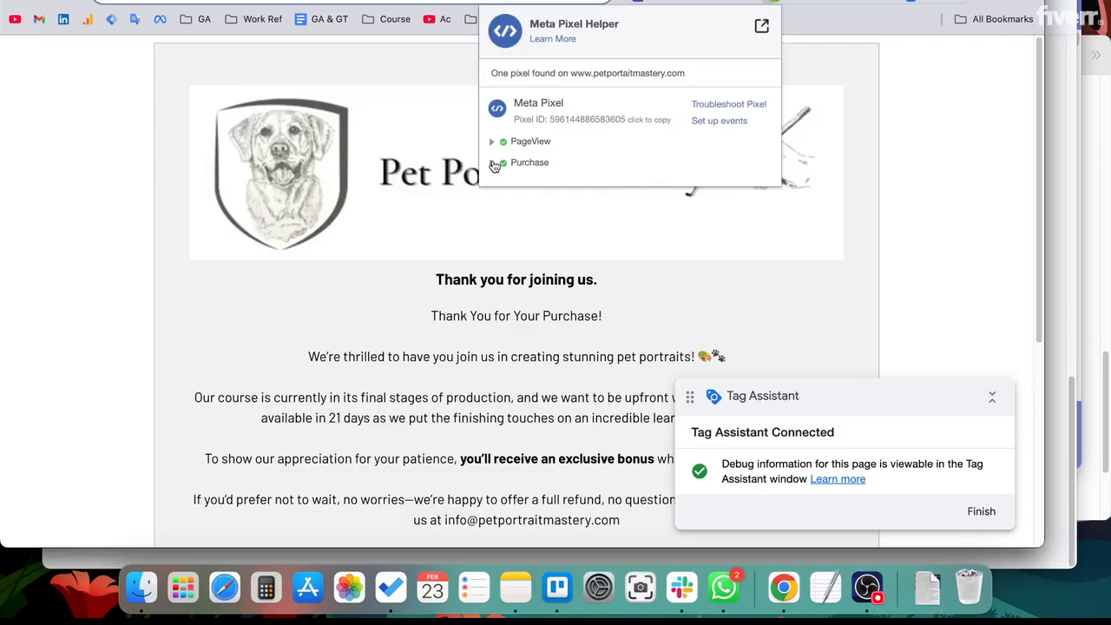
left_click(491, 163)
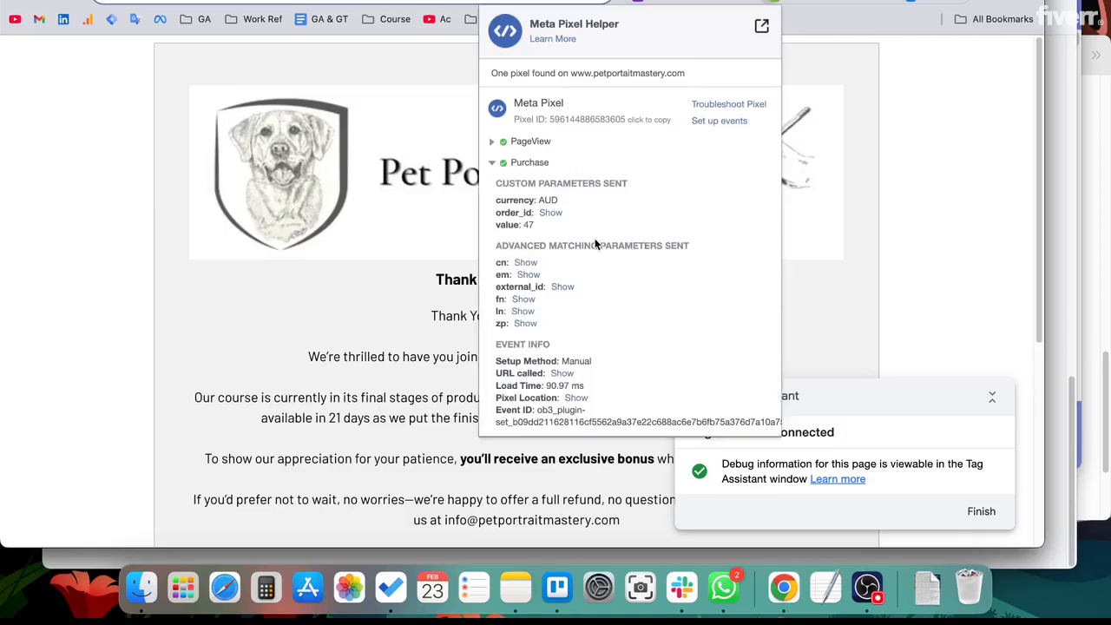
left_click(551, 213)
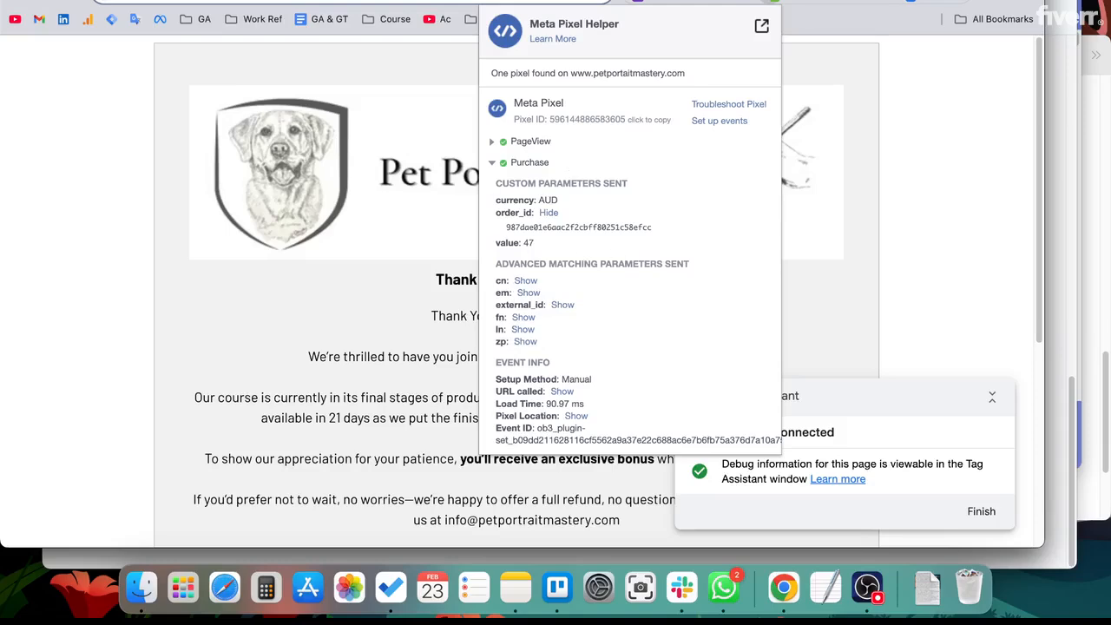
Check the Conversions API Gateway's event activity, and review the PageView event's integration in the PPM - Clickfunnels dataset overview in Events Manager.
left_click(815, 2)
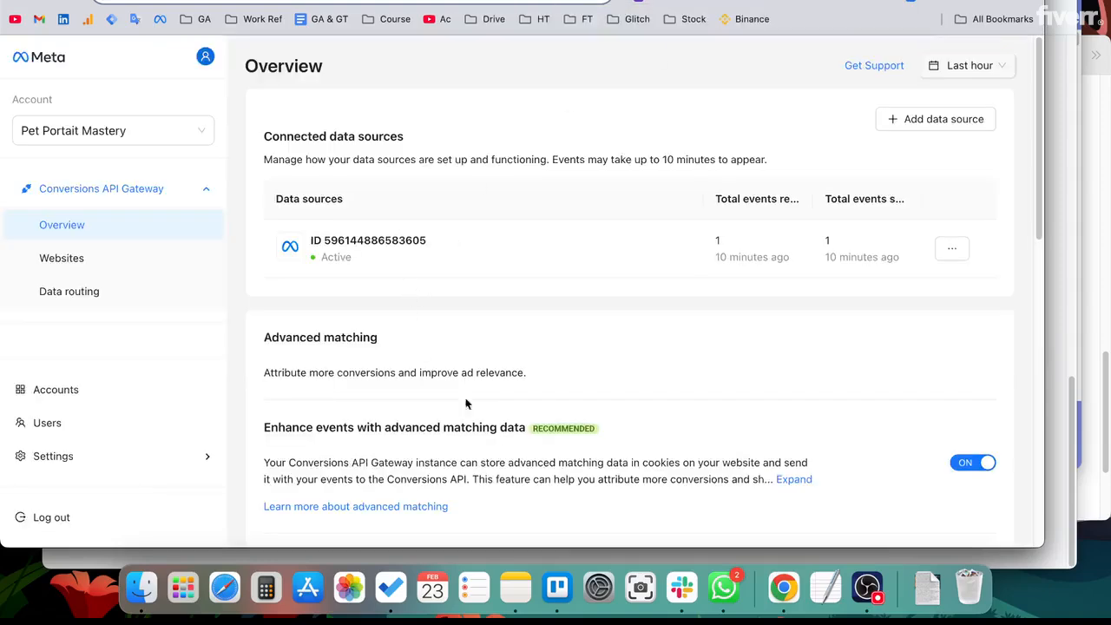
scroll(465, 403, "down", 10)
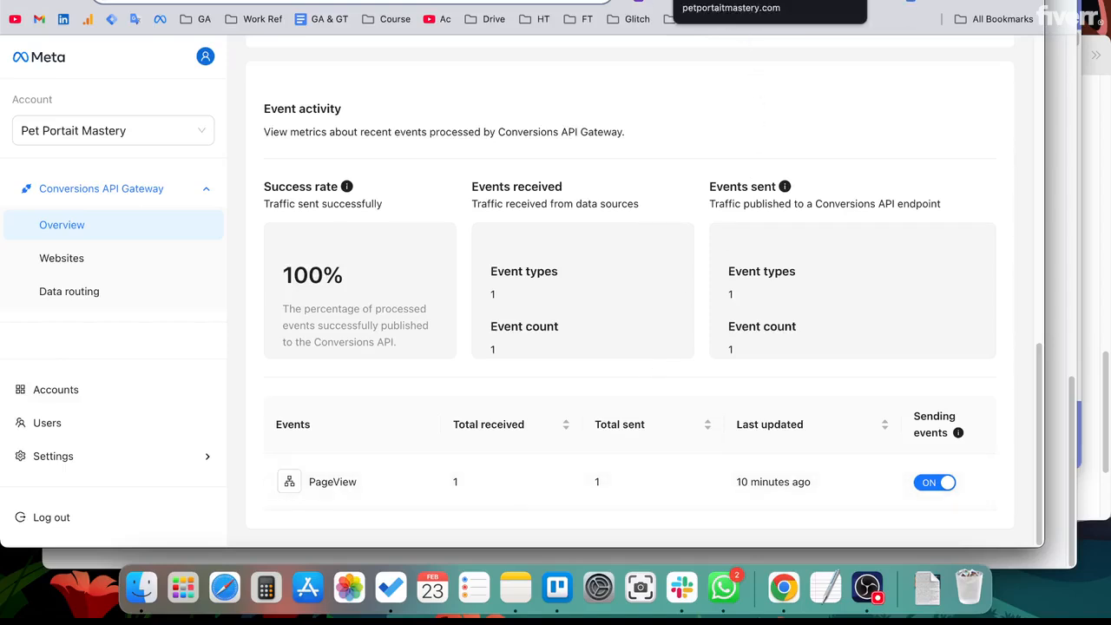
left_click(599, 0)
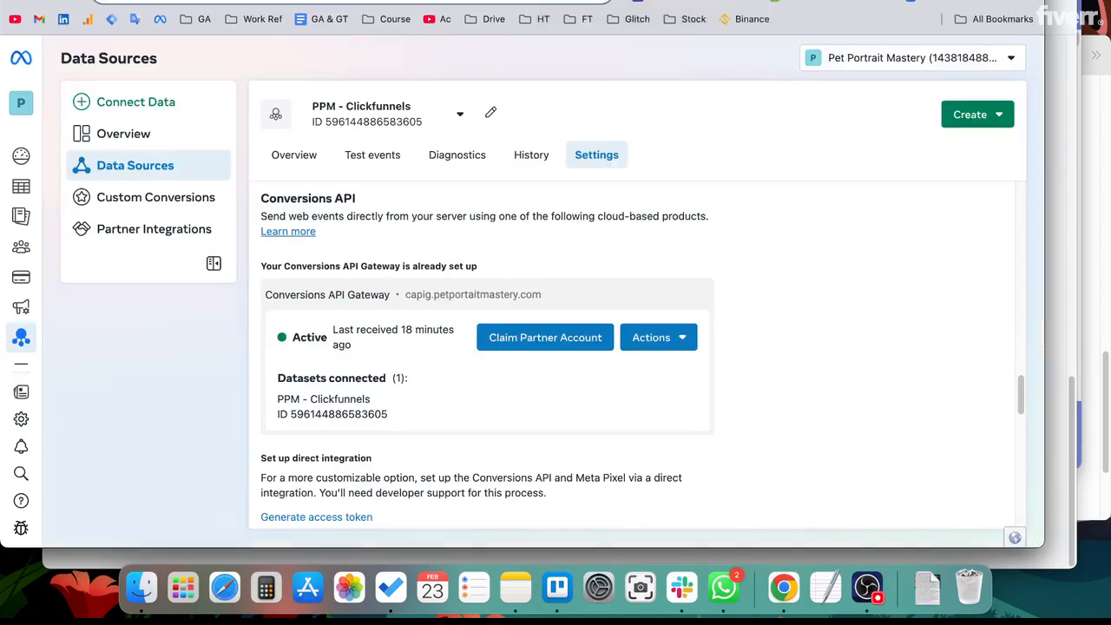
scroll(556, 269, "down", 1)
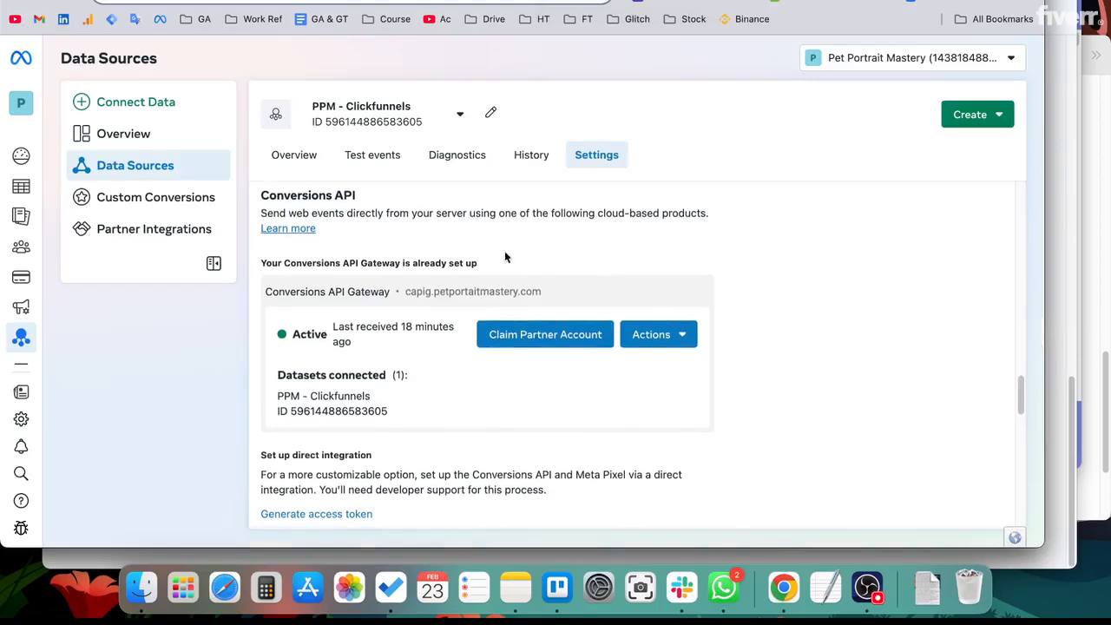
left_click(270, 155)
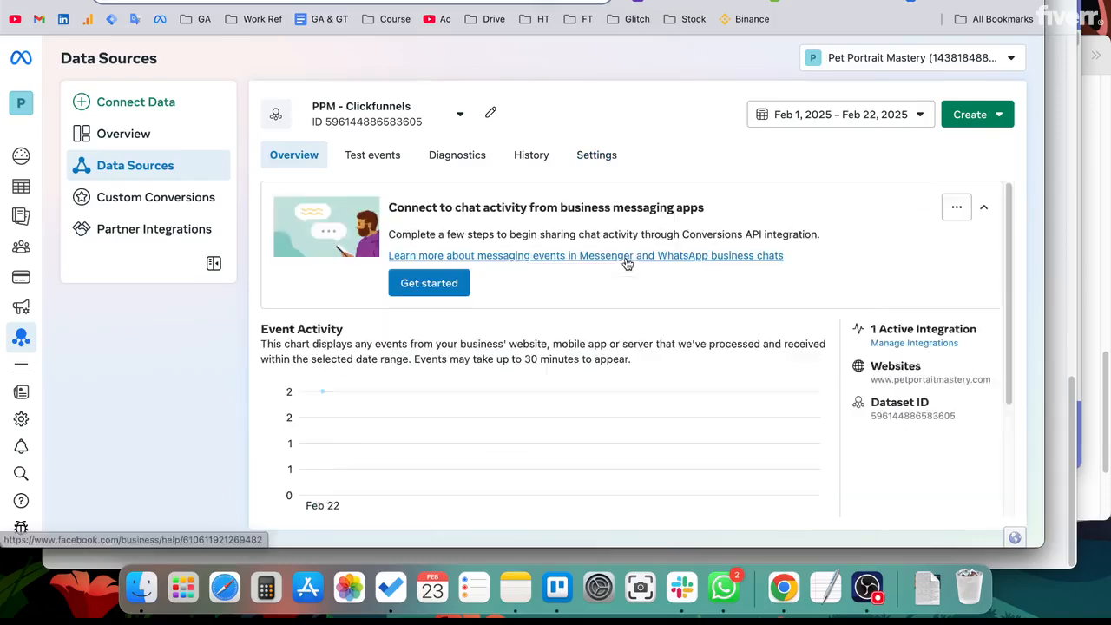
scroll(626, 260, "down", 4)
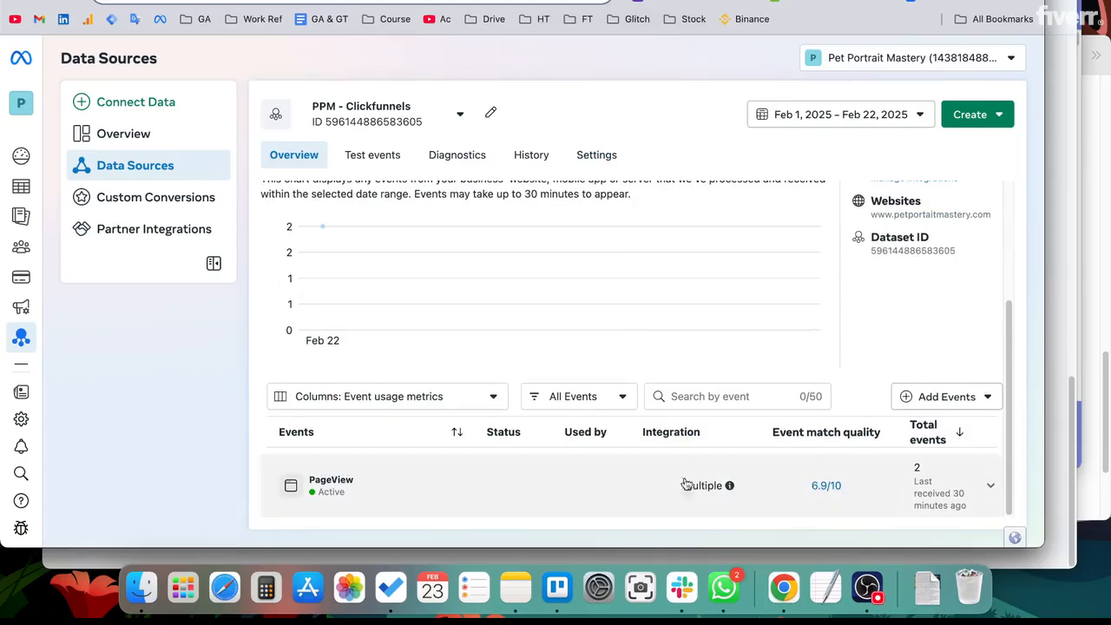
mouse_move(710, 491)
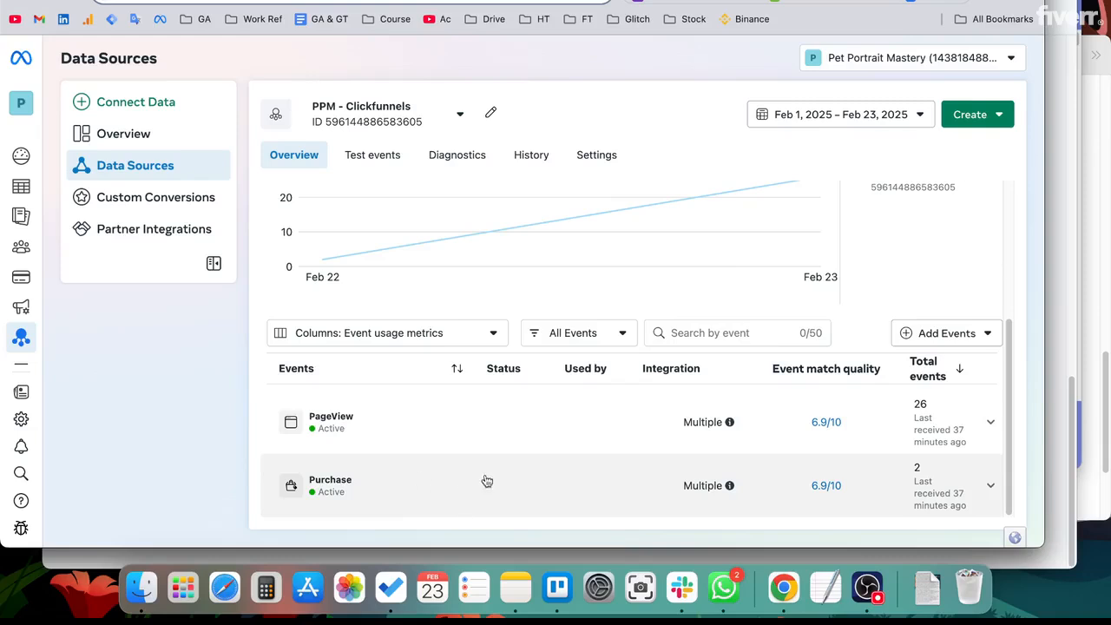
Expand the Purchase event in Events Manager, inspect its browser and server sources for Feb 23, and collapse it.
left_click(990, 487)
scroll(940, 449, "down", 5)
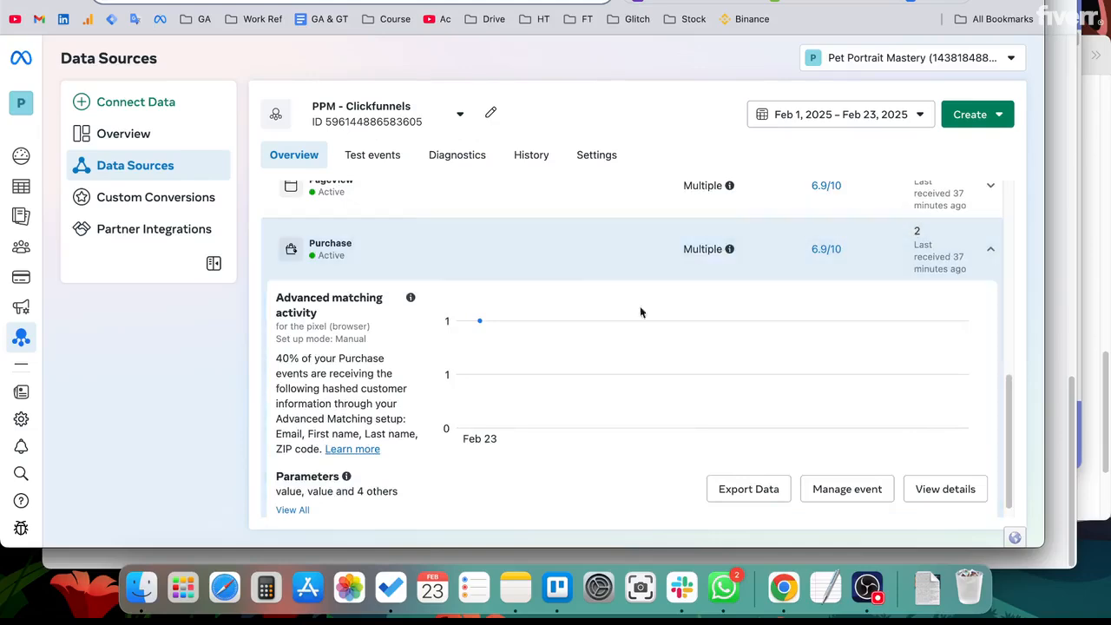
mouse_move(486, 331)
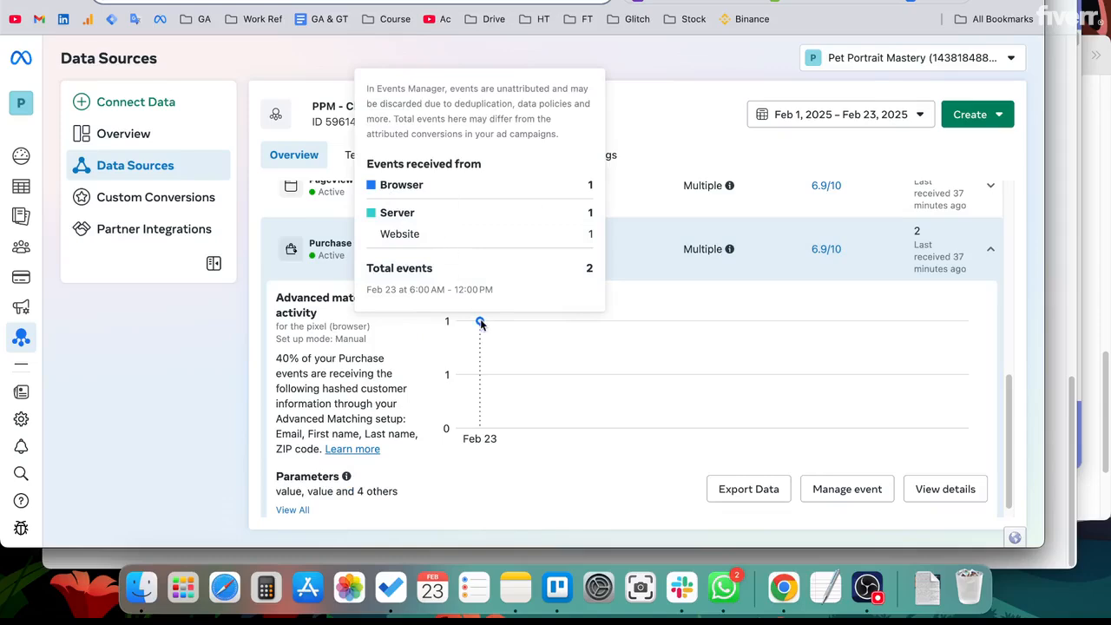
left_click(990, 251)
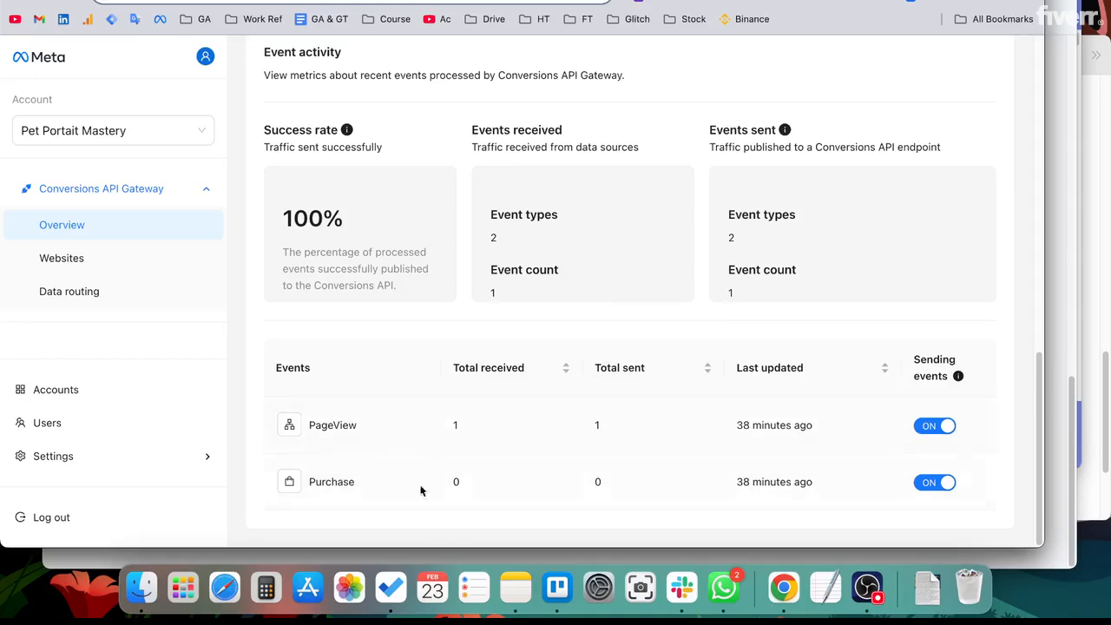
Review the Conversions API Gateway overview, and check the running Stape gateway's name, next payment date and payment method notice.
scroll(381, 433, "up", 5)
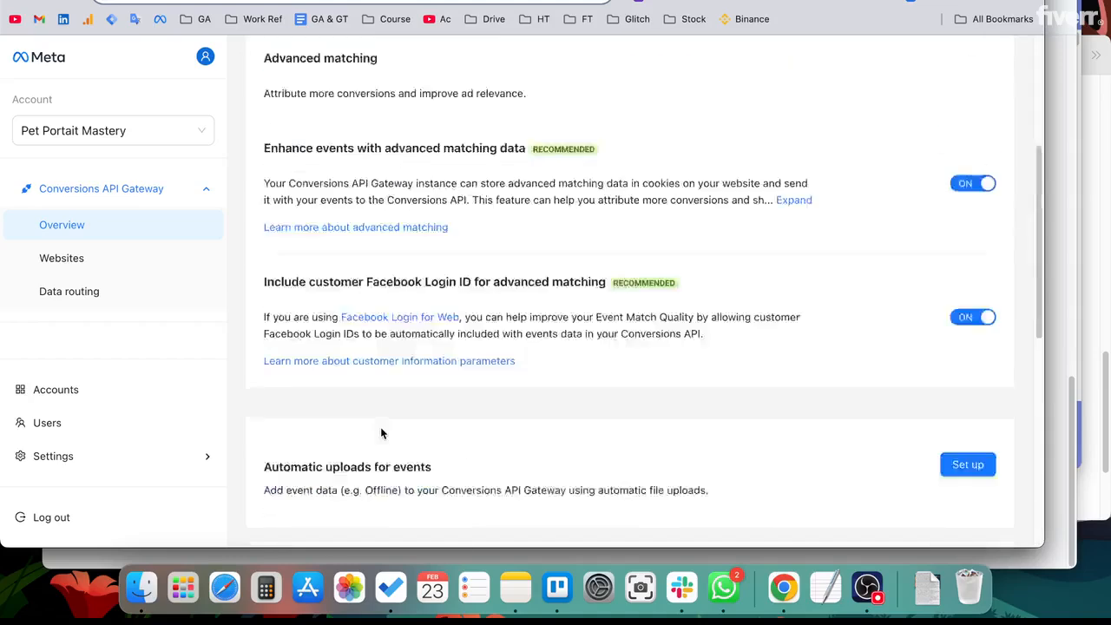
scroll(381, 433, "up", 3)
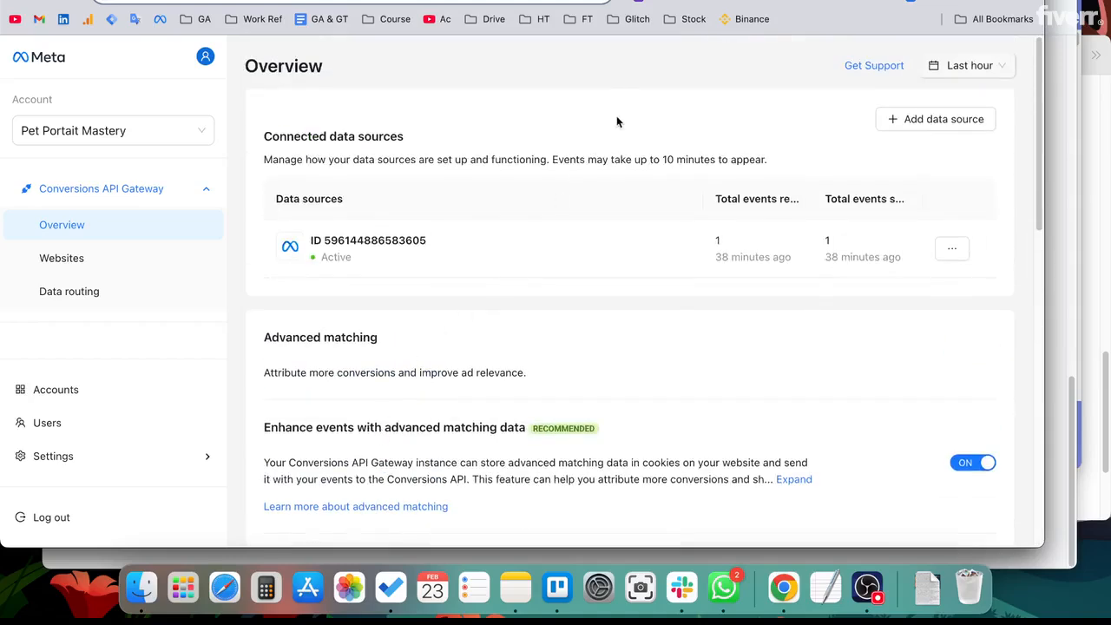
key("ctrl+shift+Tab")
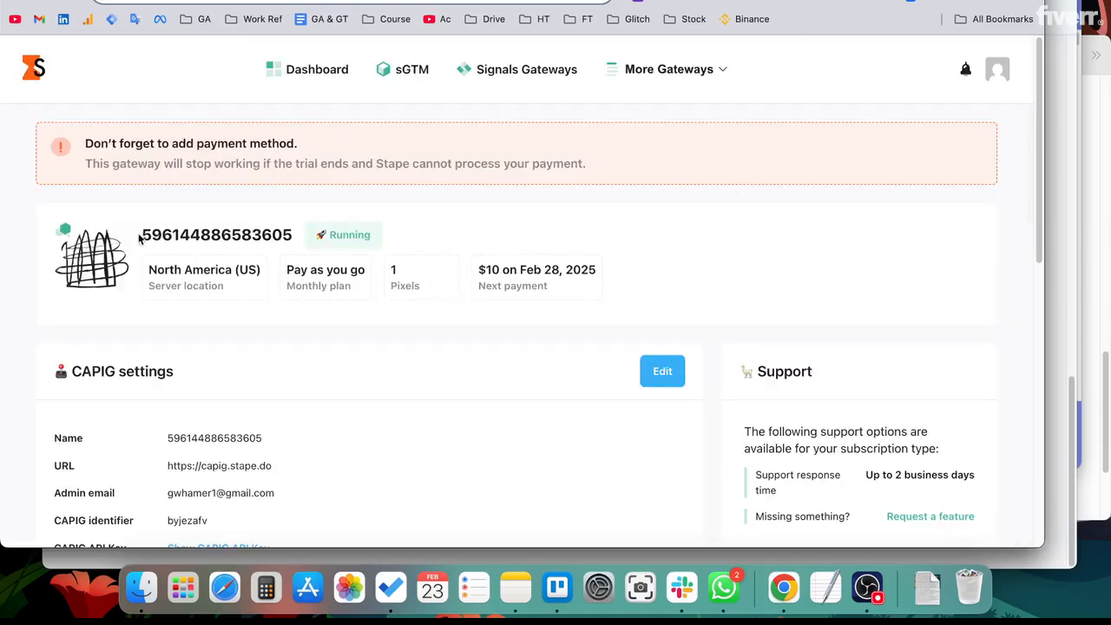
left_click_drag(141, 239, 297, 240)
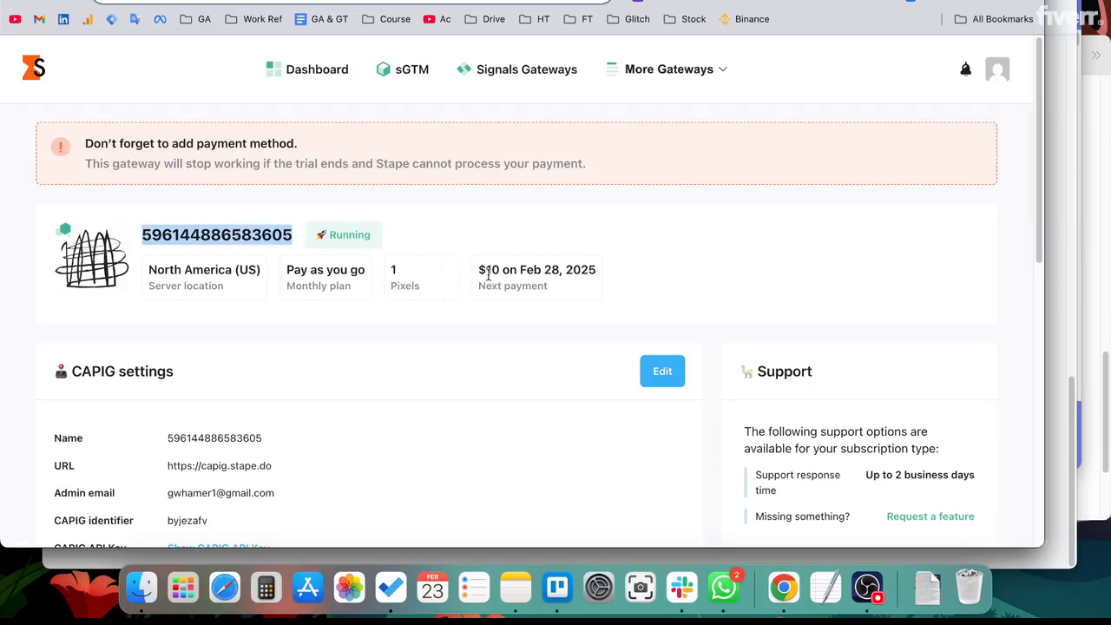
left_click_drag(480, 270, 600, 274)
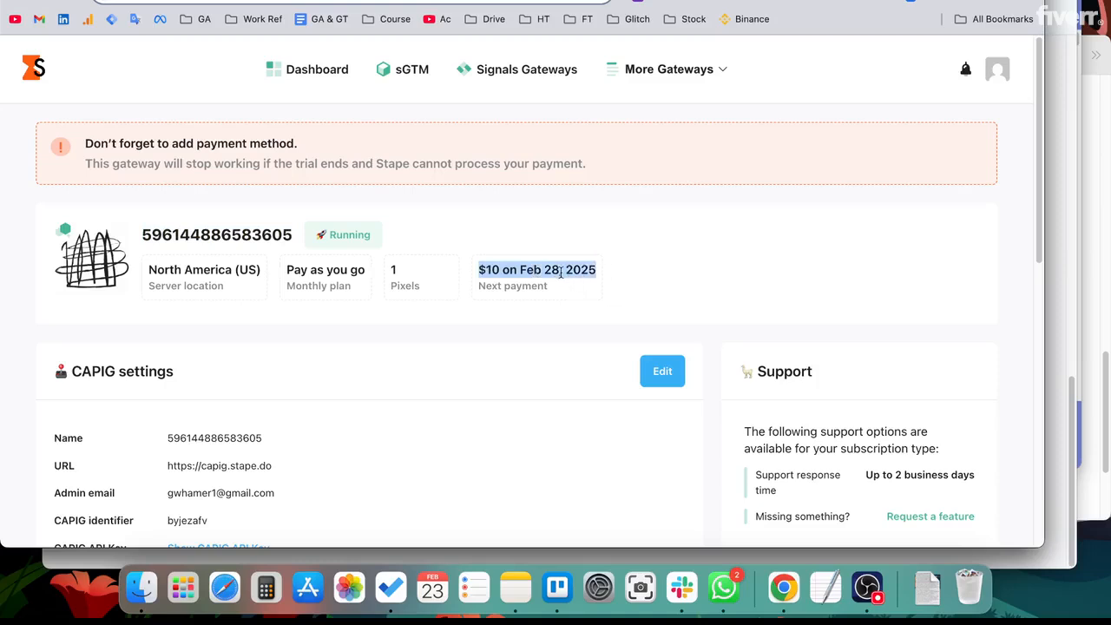
left_click(560, 272)
left_click_drag(559, 272, 524, 272)
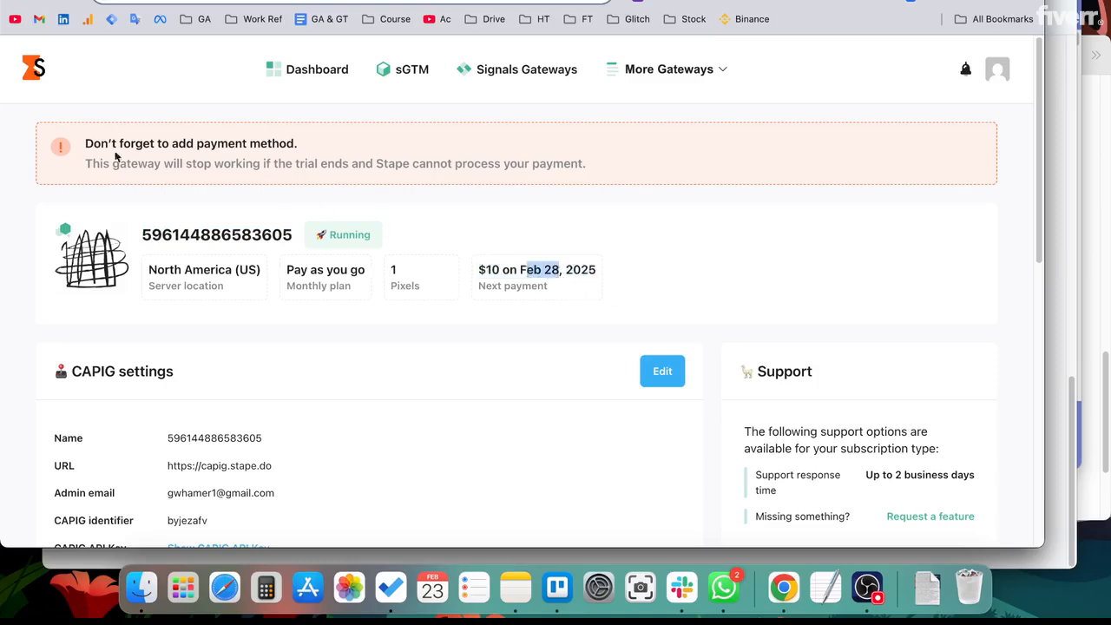
left_click_drag(85, 143, 308, 154)
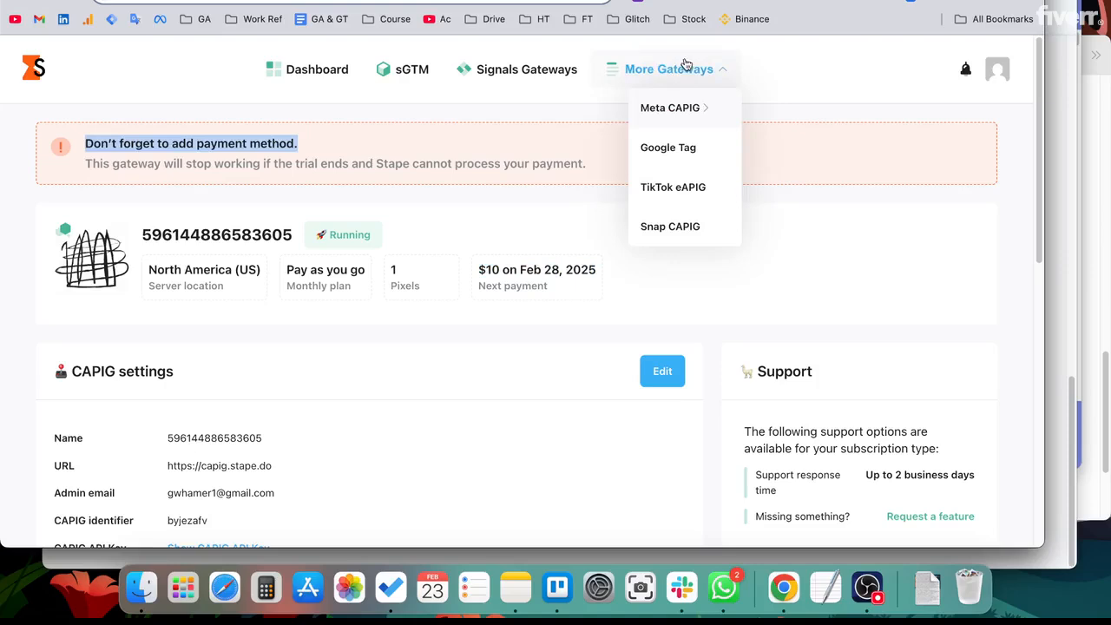
Open the Pet Portait Mastery Meta CAPIG in Stape and review its payment status, settings and integrations.
mouse_move(685, 69)
mouse_move(686, 105)
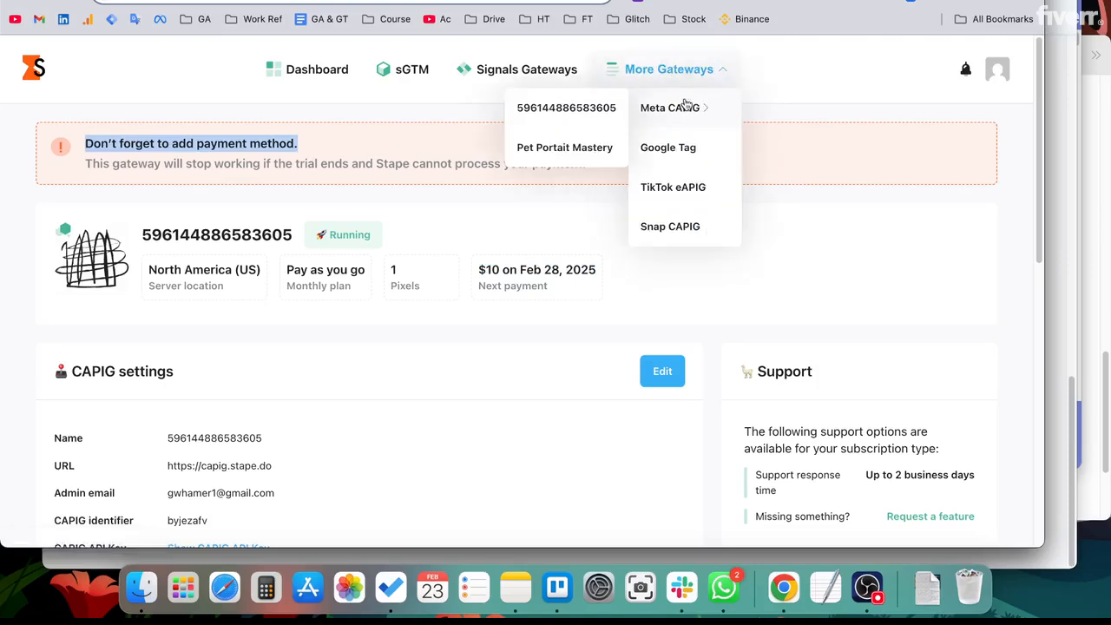
left_click(555, 150)
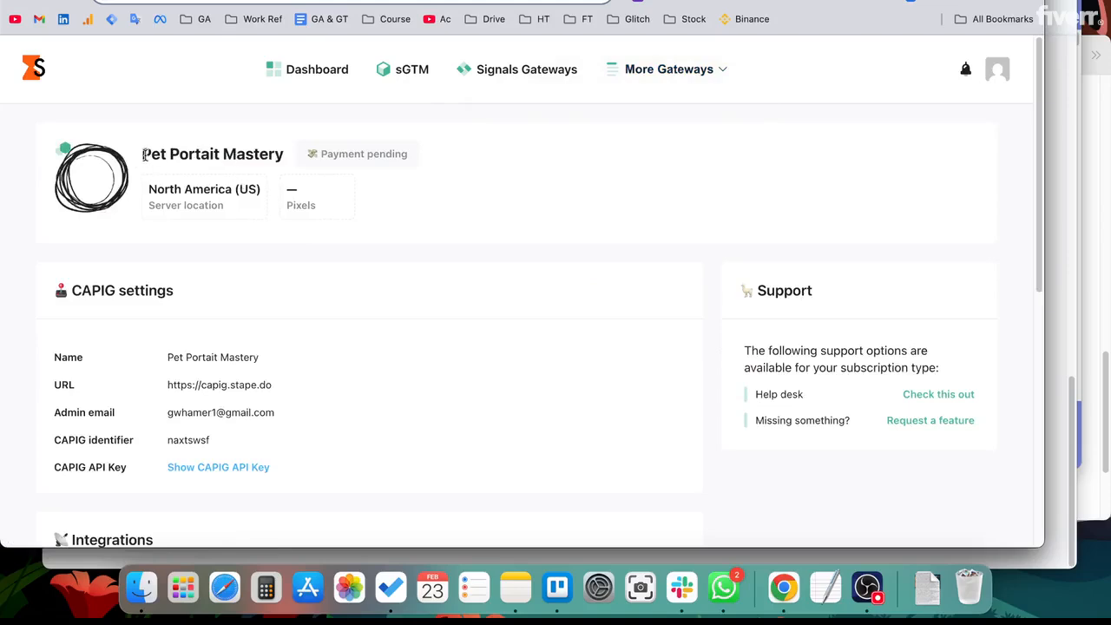
left_click_drag(143, 154, 292, 158)
left_click(433, 154)
scroll(556, 308, "down", 5)
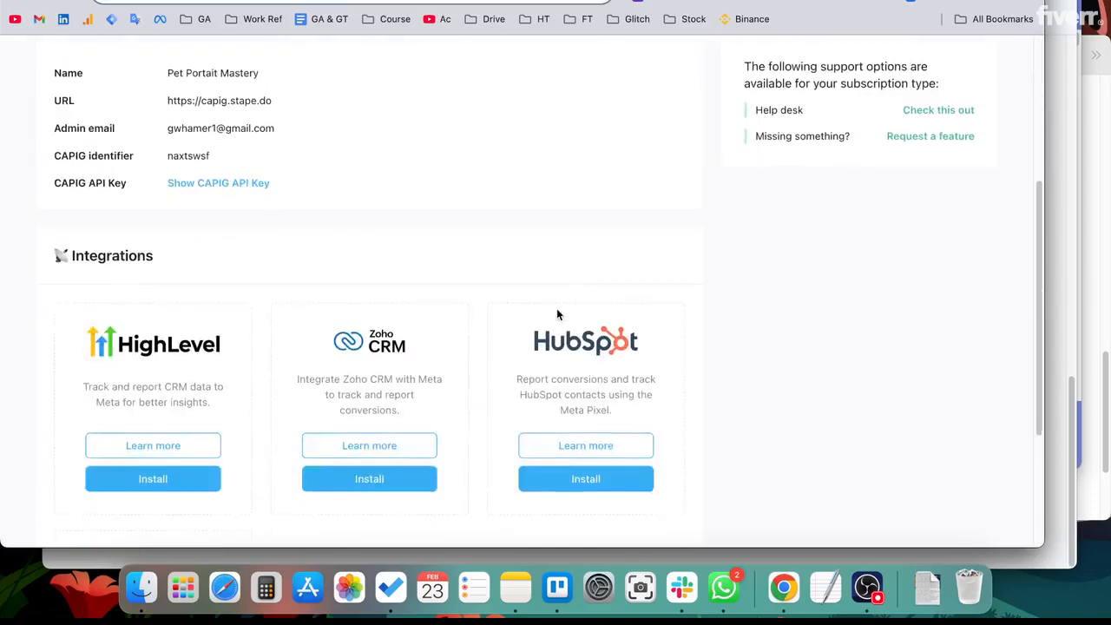
Recheck the Pet Portait Mastery CAPIG's name in Stape, and open the gateway named after the pixel ID to check its name and status.
scroll(556, 309, "up", 5)
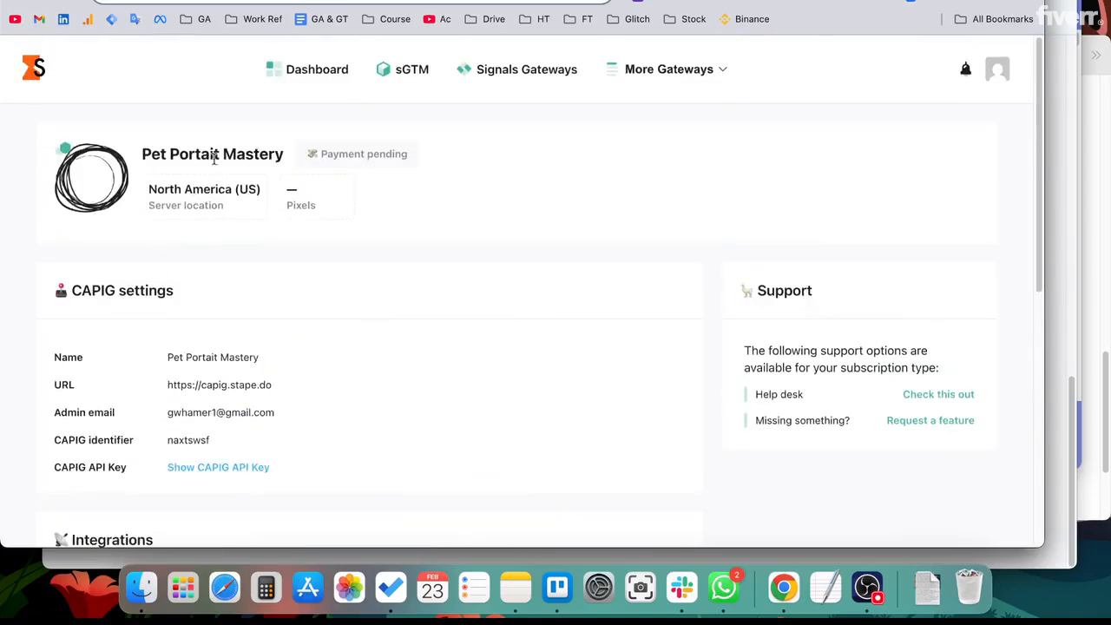
left_click_drag(143, 154, 284, 153)
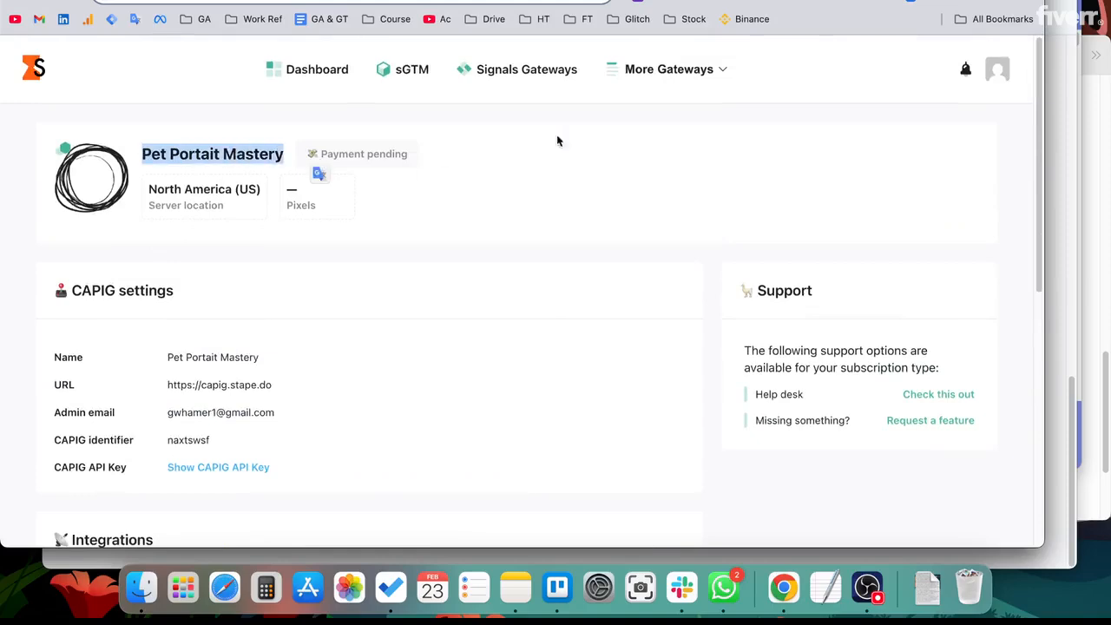
mouse_move(711, 106)
left_click(578, 109)
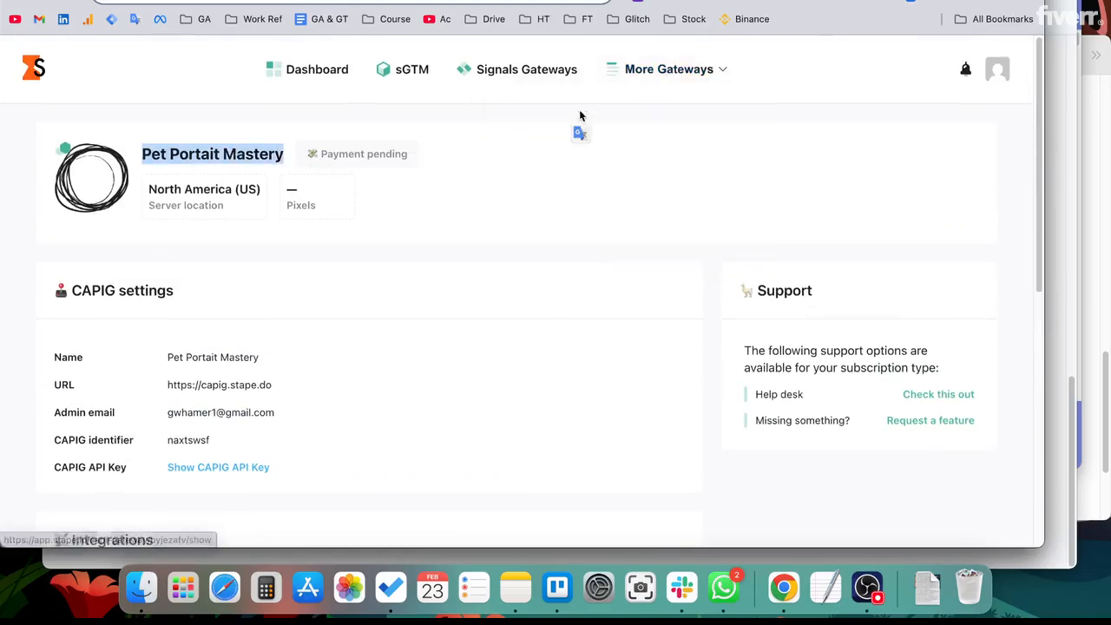
left_click(220, 241)
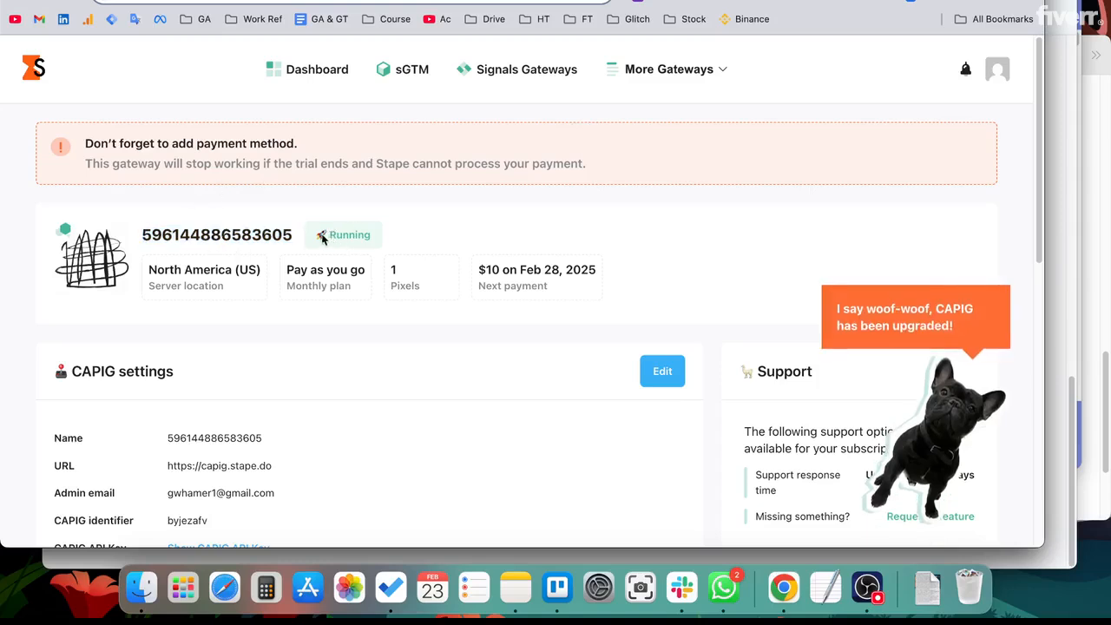
left_click_drag(329, 236, 396, 242)
left_click(462, 229)
Return to the PPM - Clickfunnels dataset overview in Events Manager and inspect the Feb 22 point on the events chart.
left_click(572, 1)
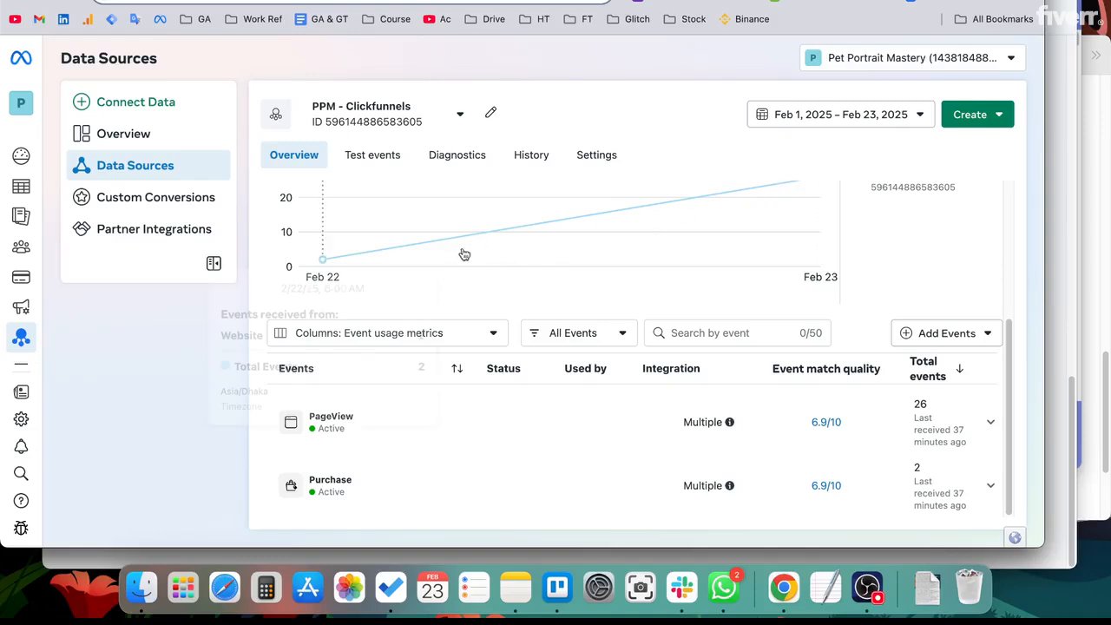
mouse_move(453, 251)
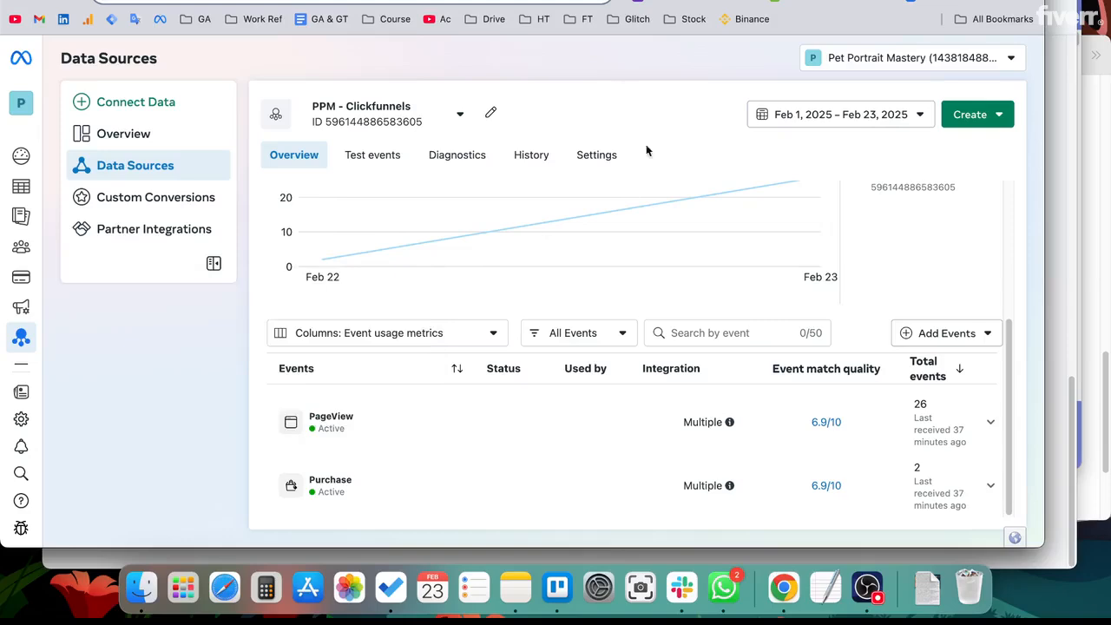
mouse_move(355, 261)
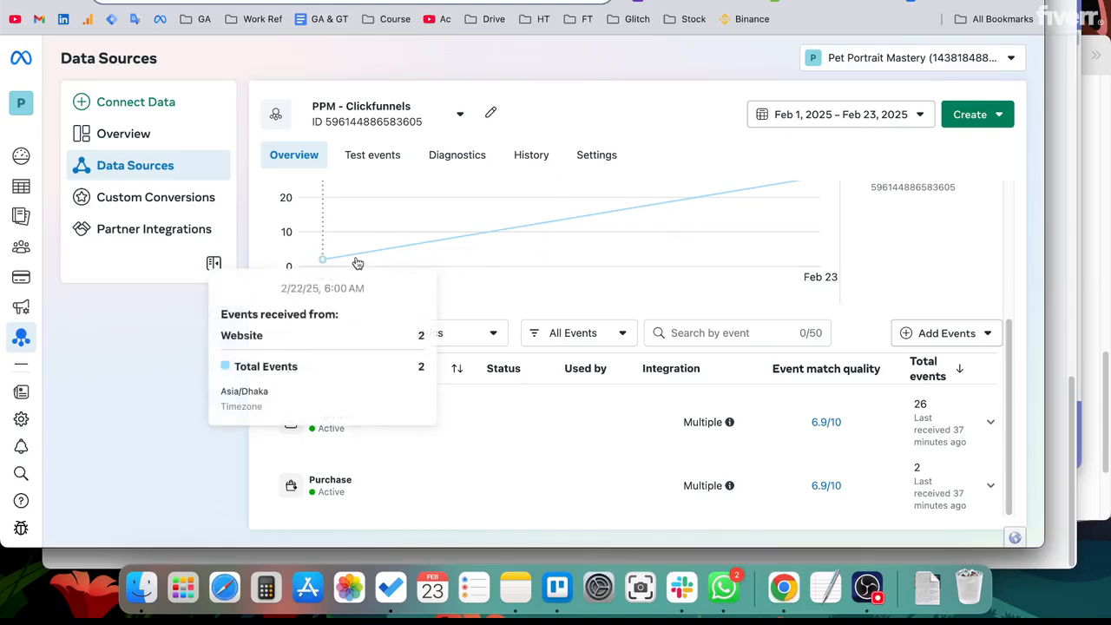